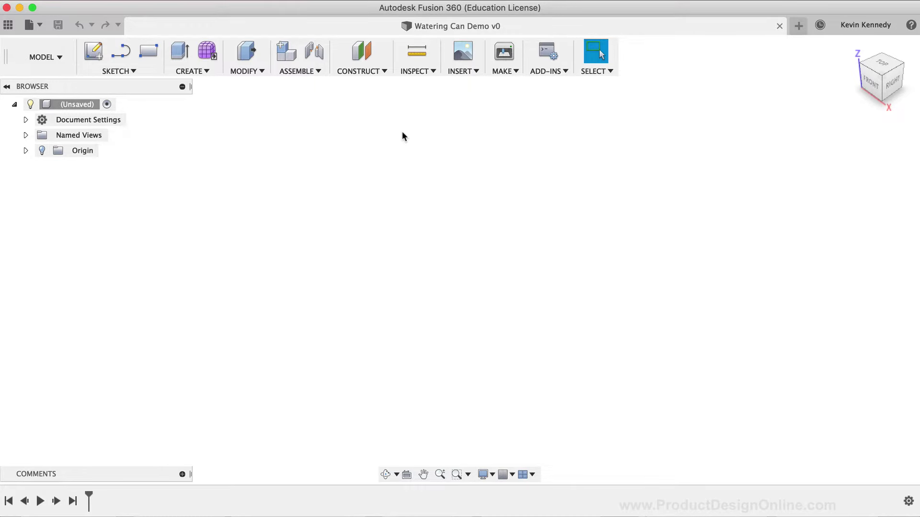
Create a new empty, activated component named "Watering Can".
left_click(299, 71)
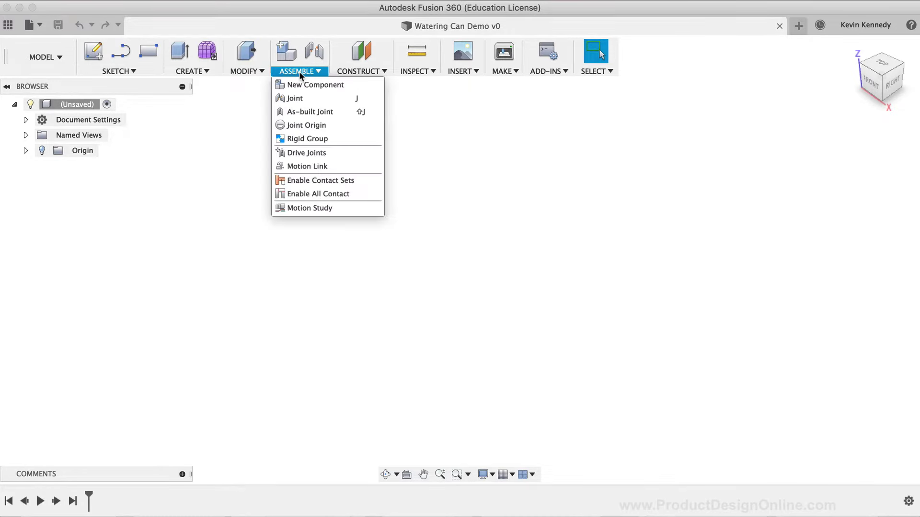
left_click(356, 86)
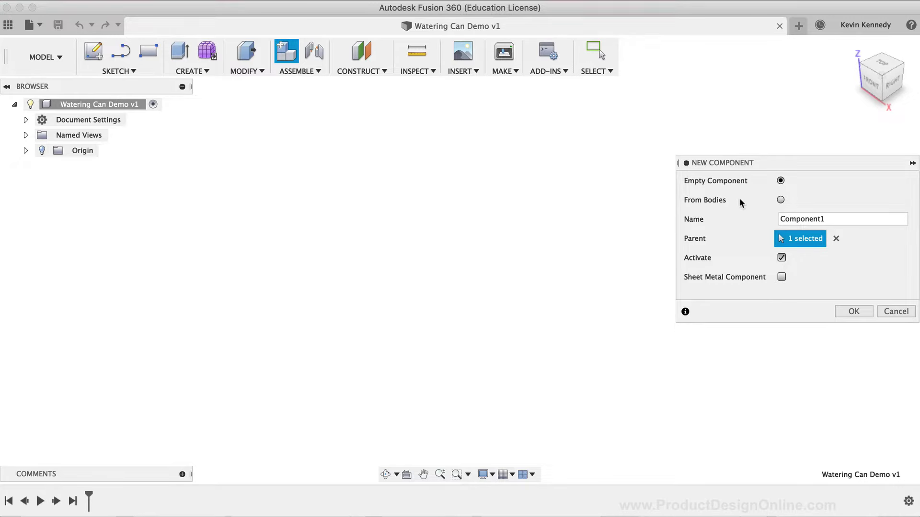
left_click(786, 217)
double_click(788, 216)
type("Watering Can")
left_click(844, 311)
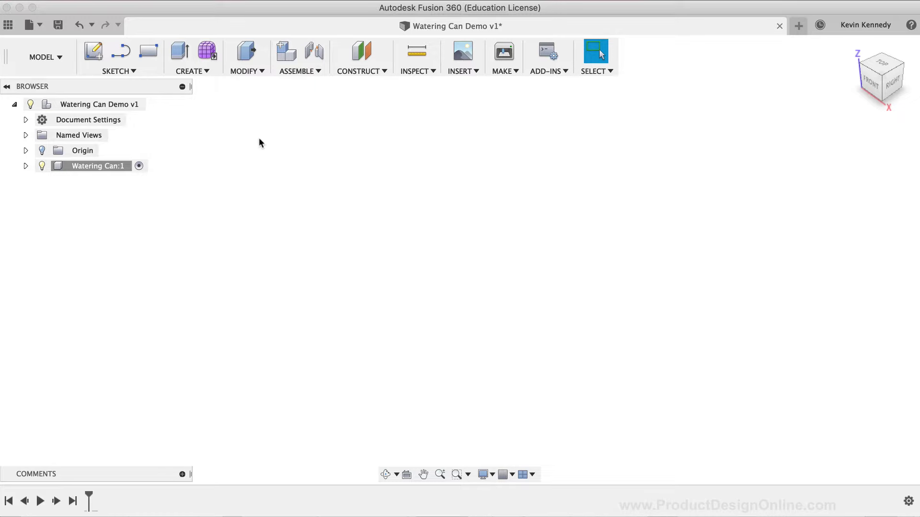
Create a form and place a T-spline box centred on the origin of the horizontal plane, with a 160 mm by 200 mm base.
left_click(204, 52)
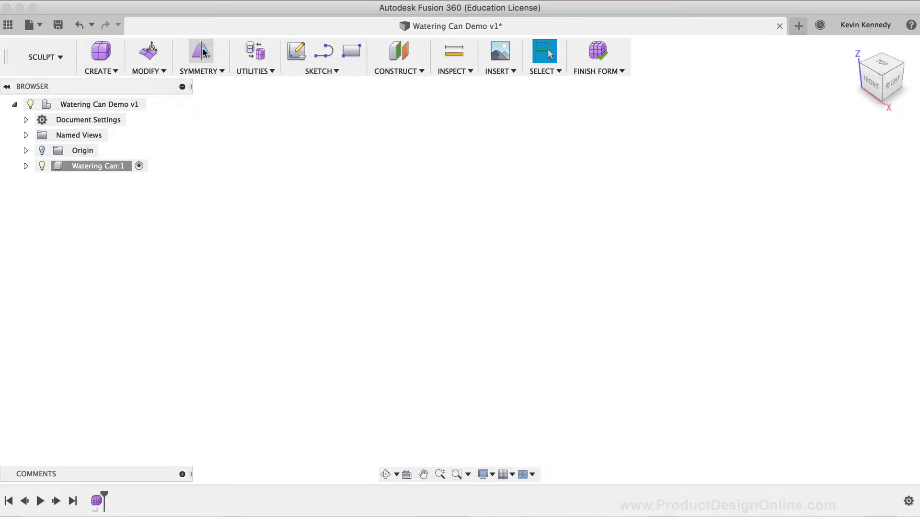
left_click(100, 52)
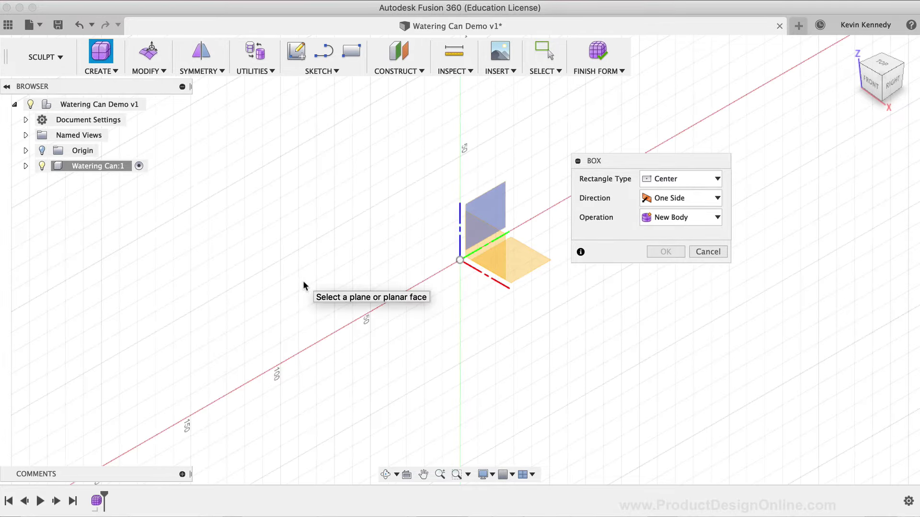
left_click(521, 262)
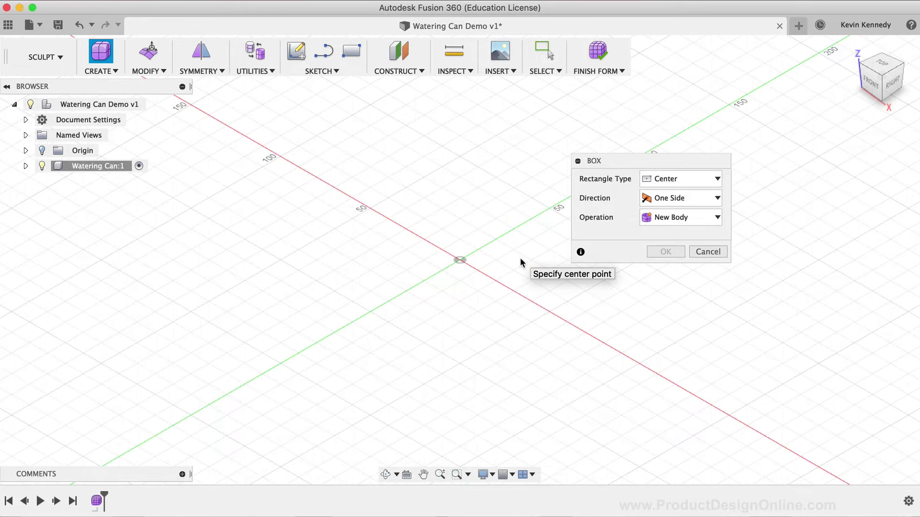
left_click(459, 261)
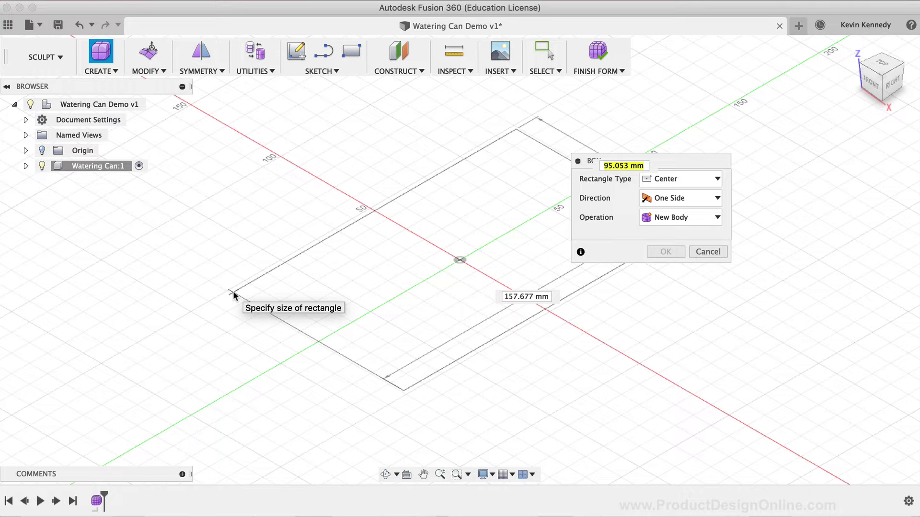
type("160")
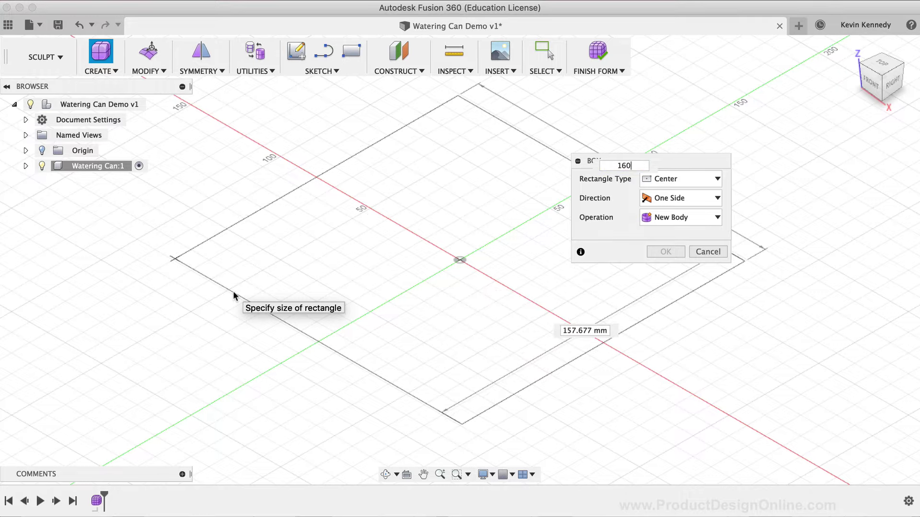
key("Tab")
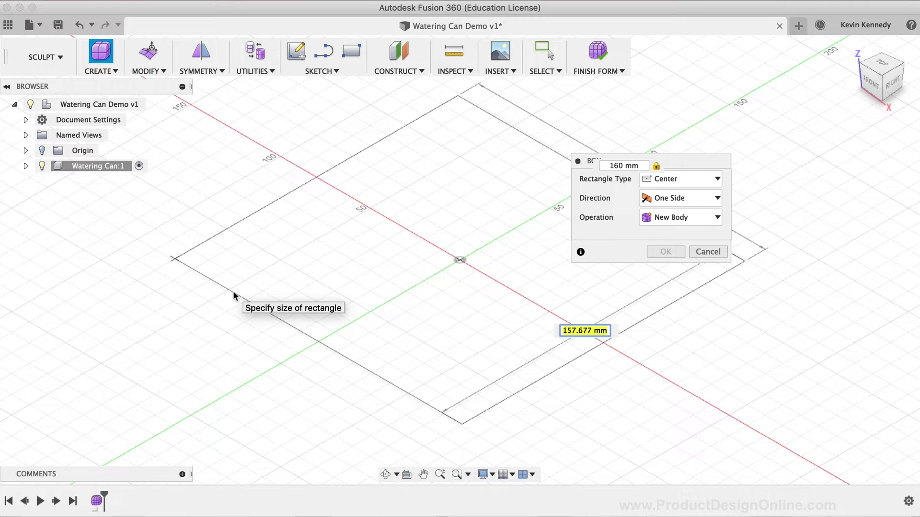
type("200")
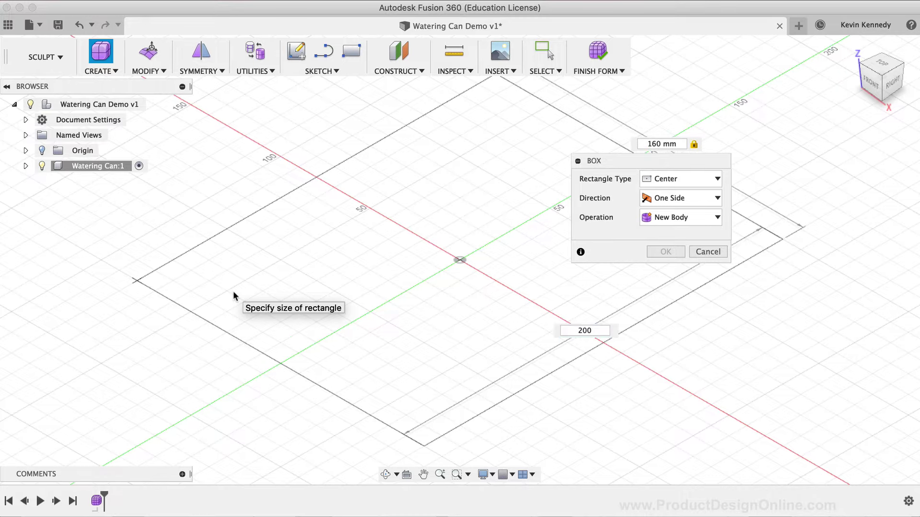
key("Tab")
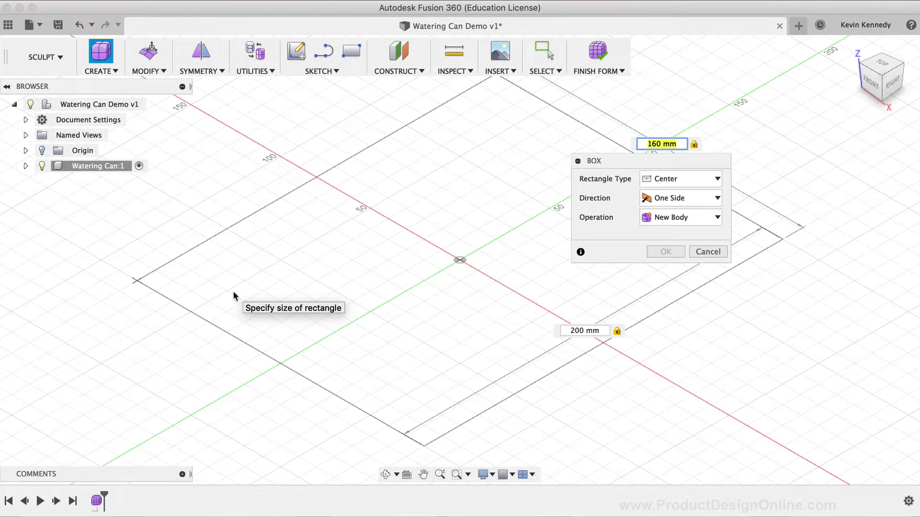
key("Return")
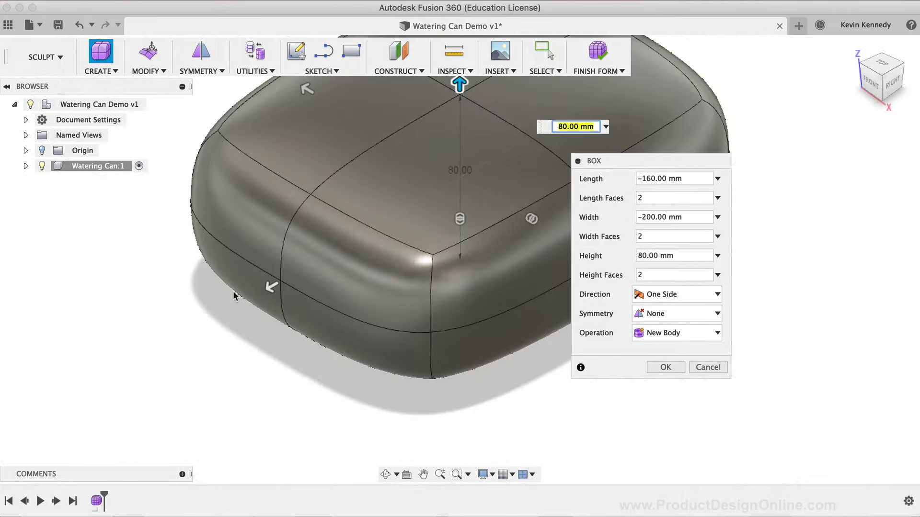
Set the box's height to 220 mm.
scroll(233, 293, "down", 5)
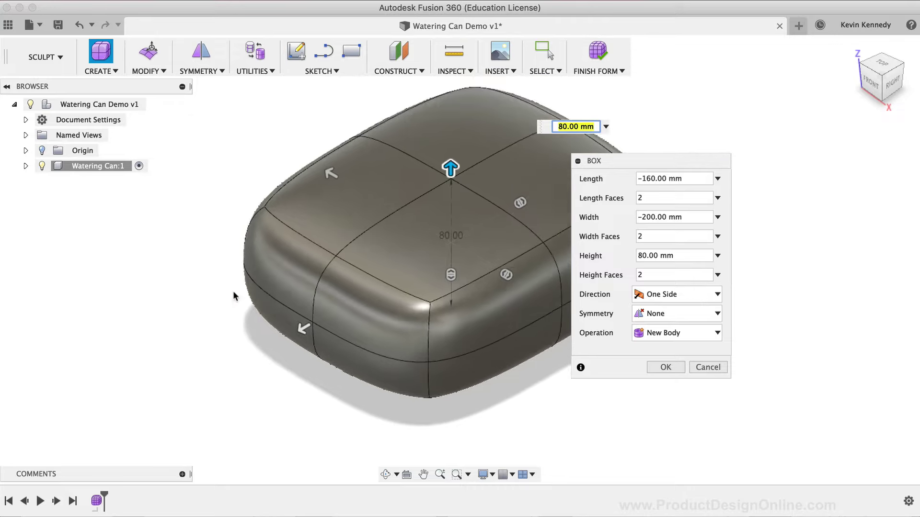
scroll(233, 292, "down", 1)
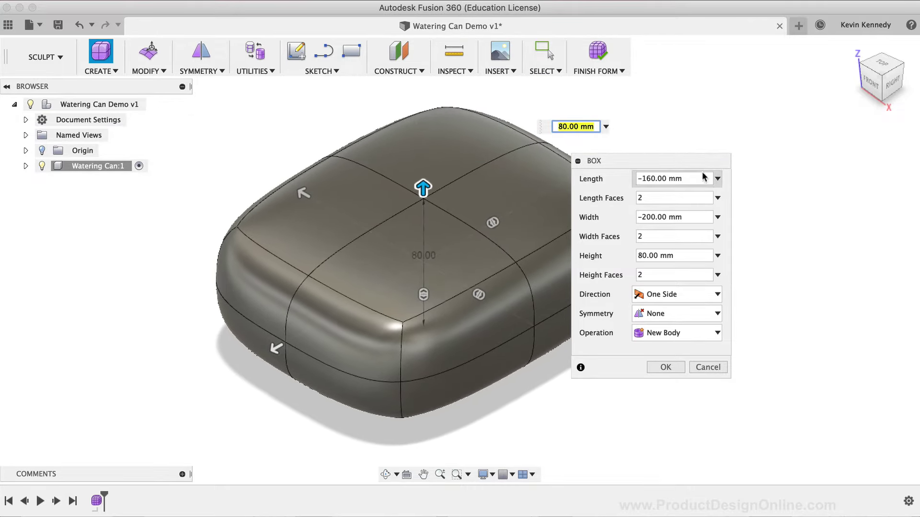
left_click_drag(645, 159, 730, 130)
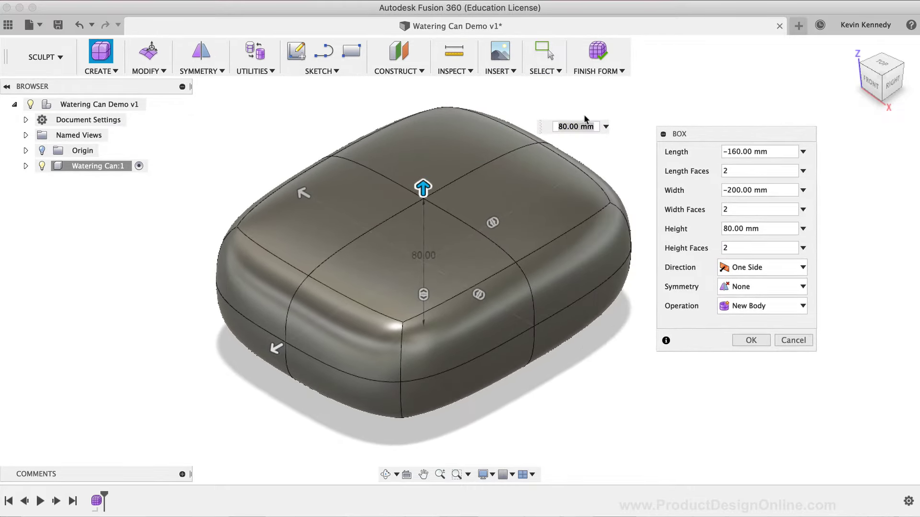
left_click_drag(567, 126, 557, 126)
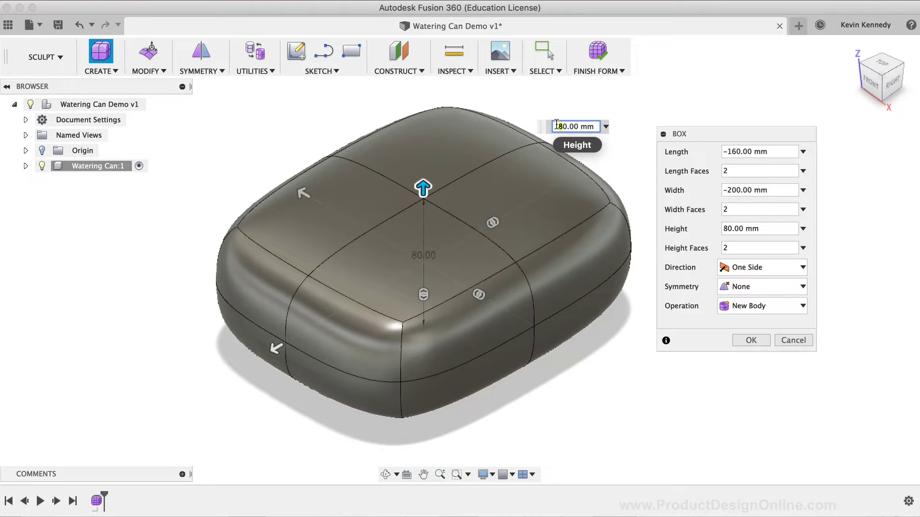
type("220")
key("Return")
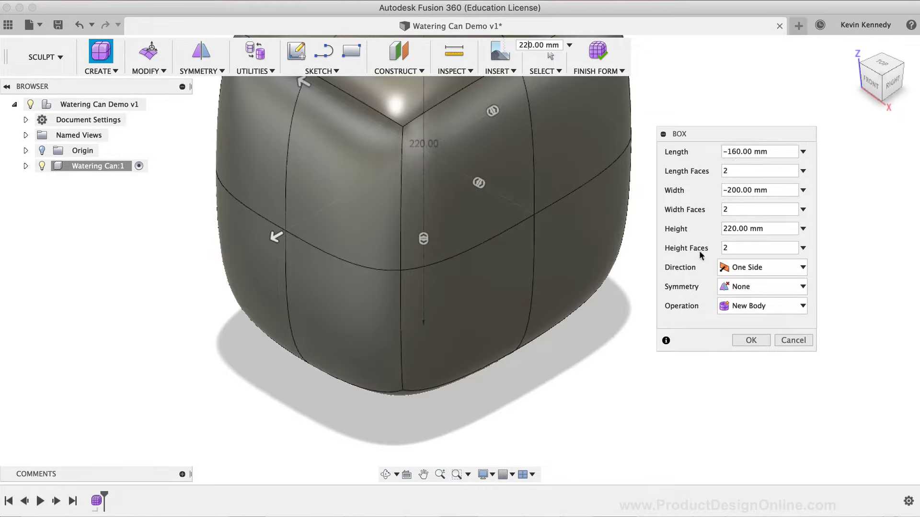
Give the box 3 height faces and finish creating it.
left_click_drag(729, 248, 713, 249)
key("Return")
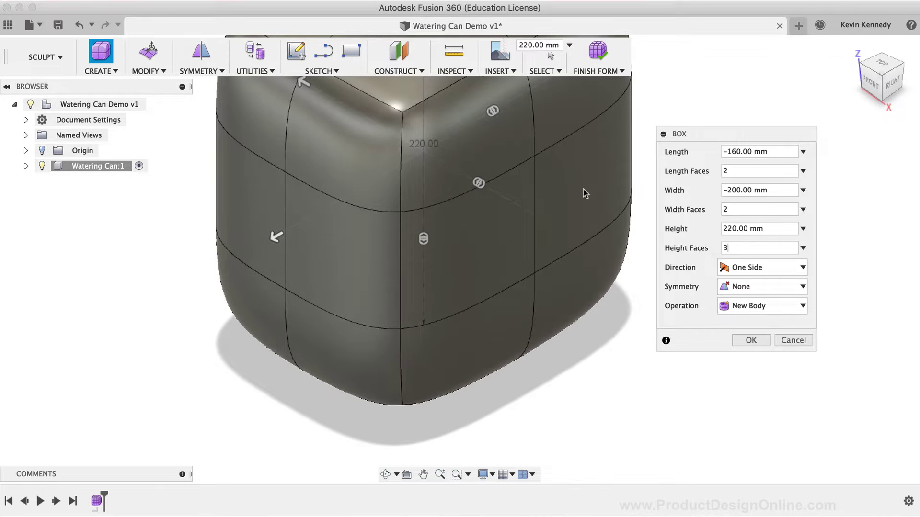
key("F6")
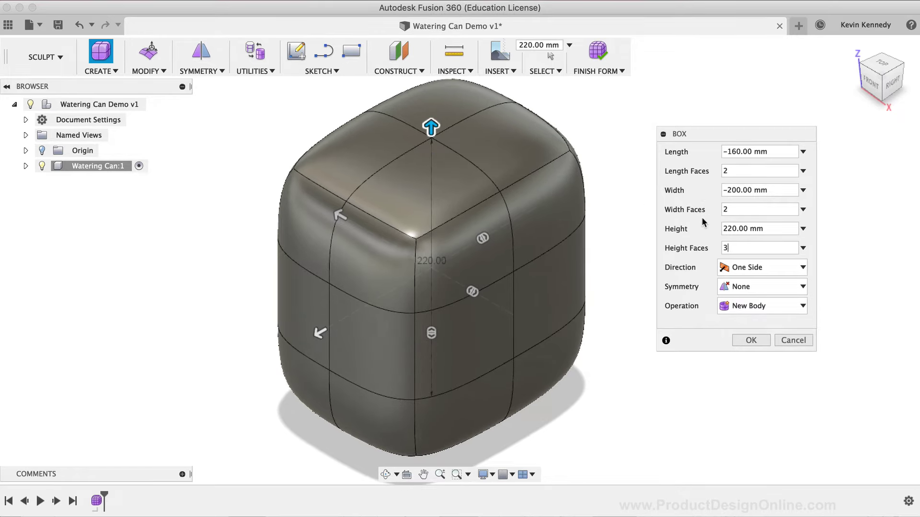
left_click(750, 340)
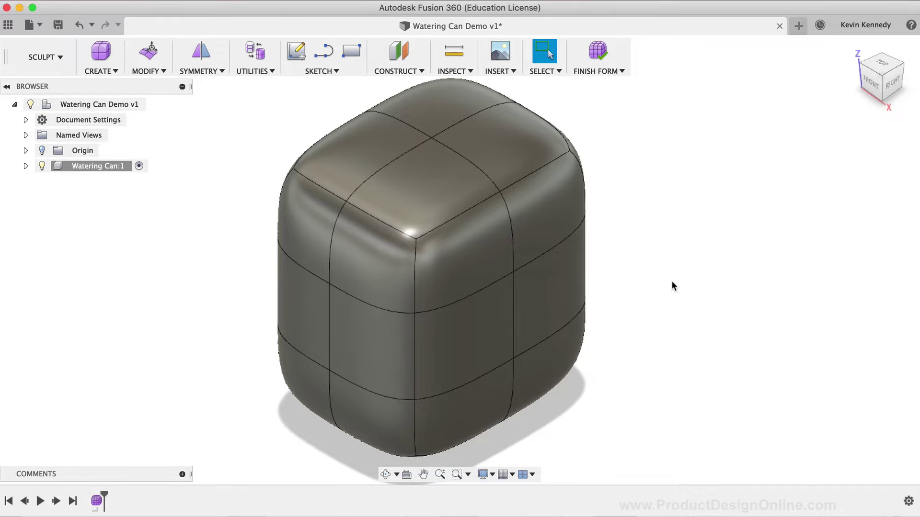
Delete the four faces on the underside of the box to open its bottom.
scroll(672, 282, "down", 3)
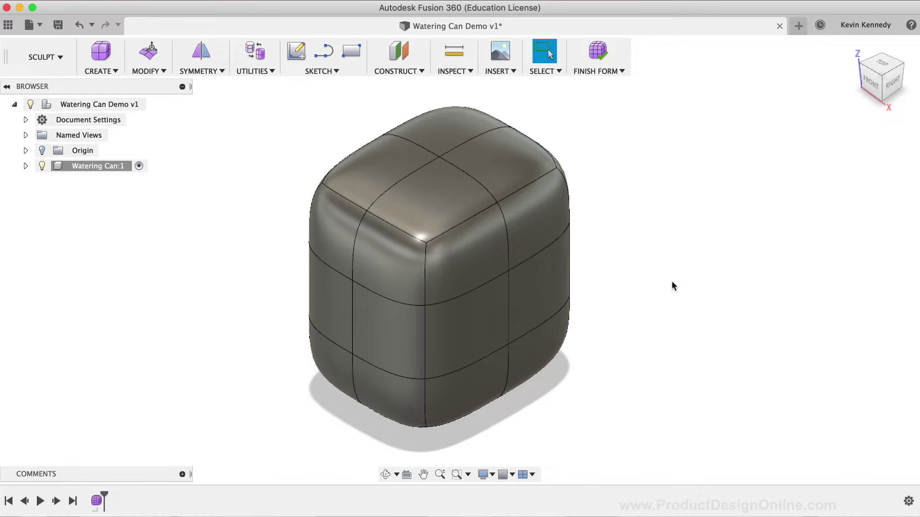
left_click_drag(881, 94, 881, 33)
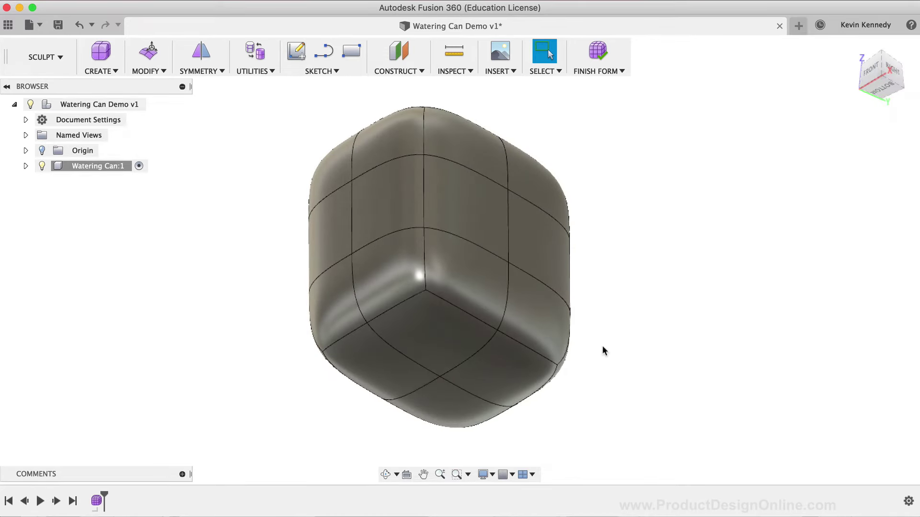
left_click(487, 379)
left_click(441, 338)
left_click(397, 365)
left_click(441, 402)
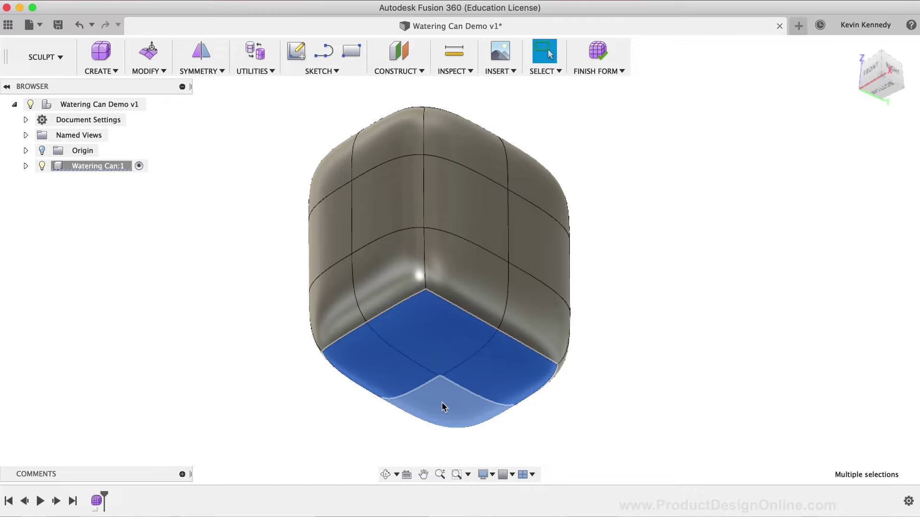
key("Delete")
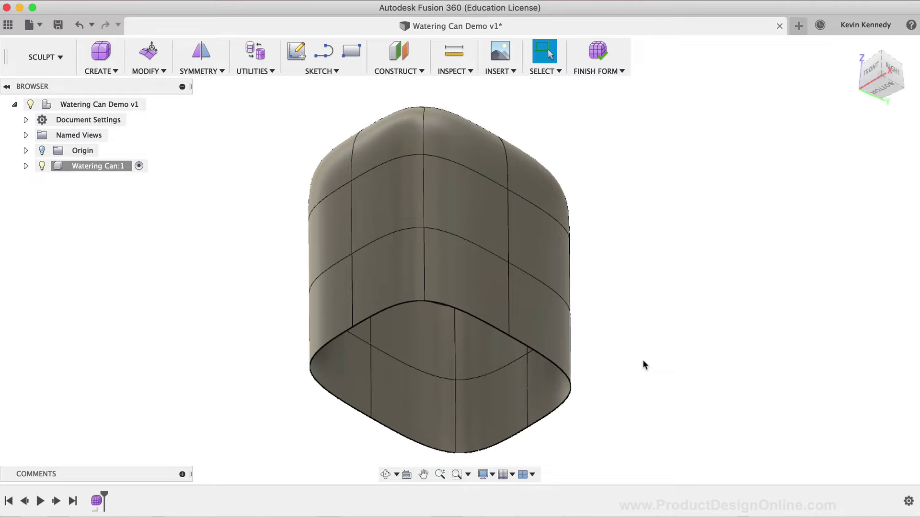
Select the whole edge loop around the open bottom and start Edit Form on it.
double_click(483, 321)
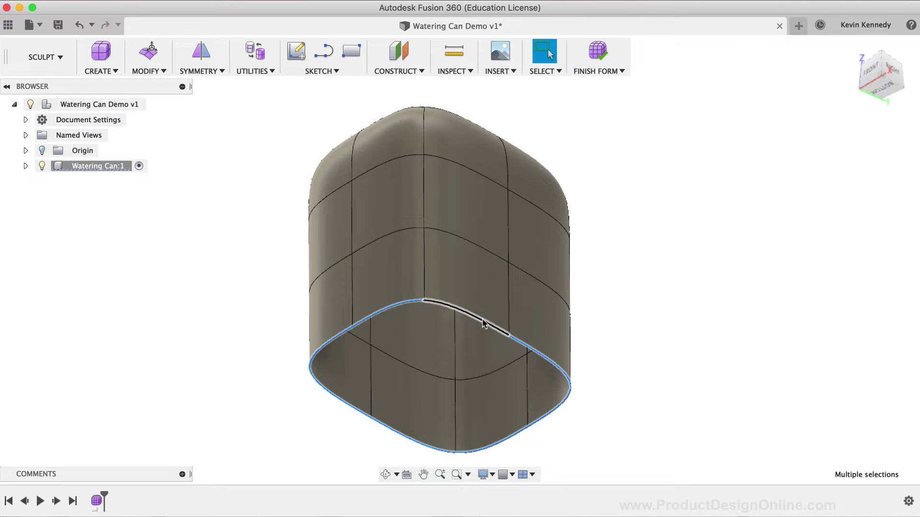
right_click(483, 323)
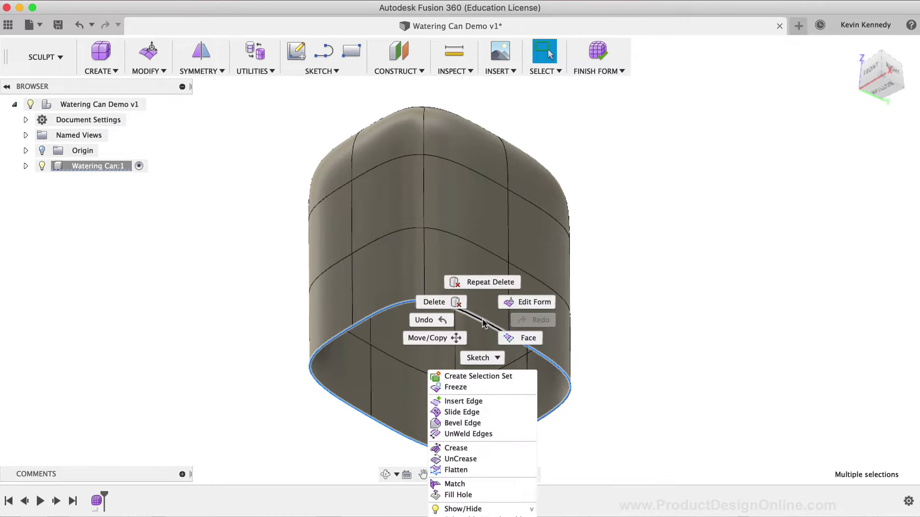
left_click(517, 306)
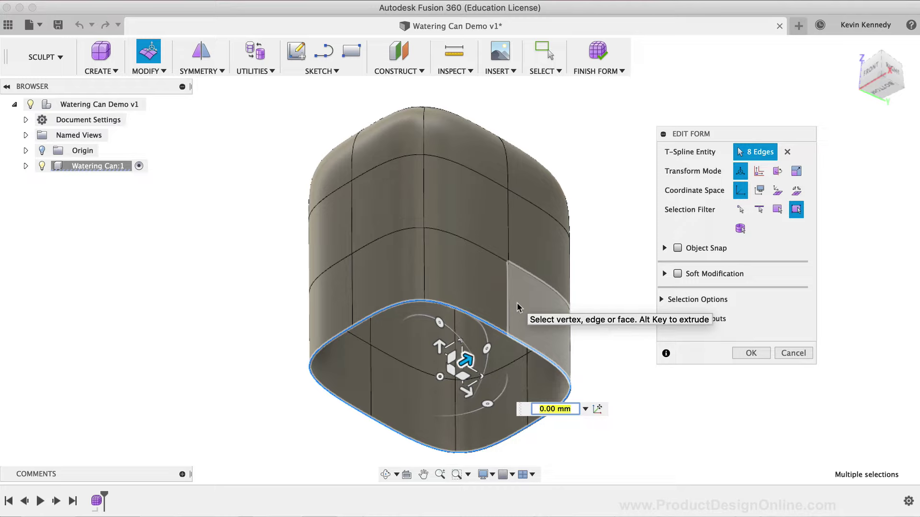
Try scaling the bottom edge loop uniformly outward to about 1.31, and undo the scaling.
left_click(440, 378)
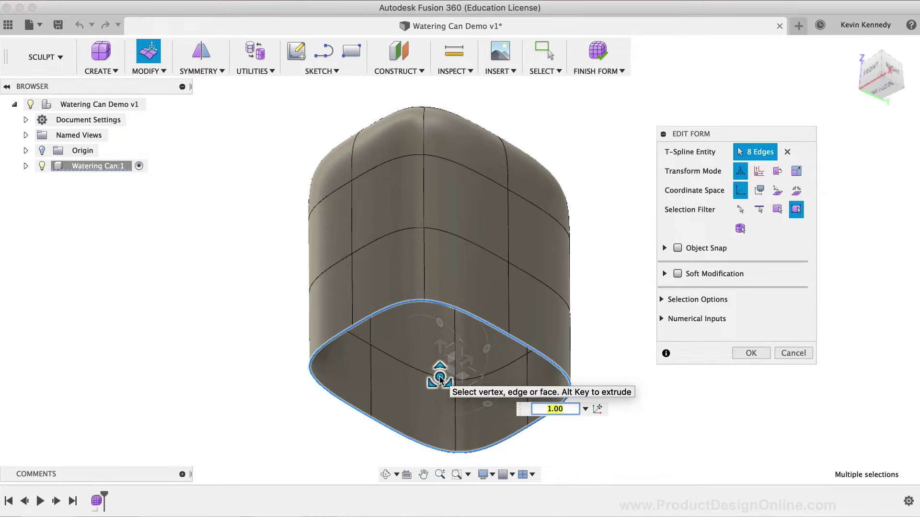
left_click_drag(441, 380, 459, 392)
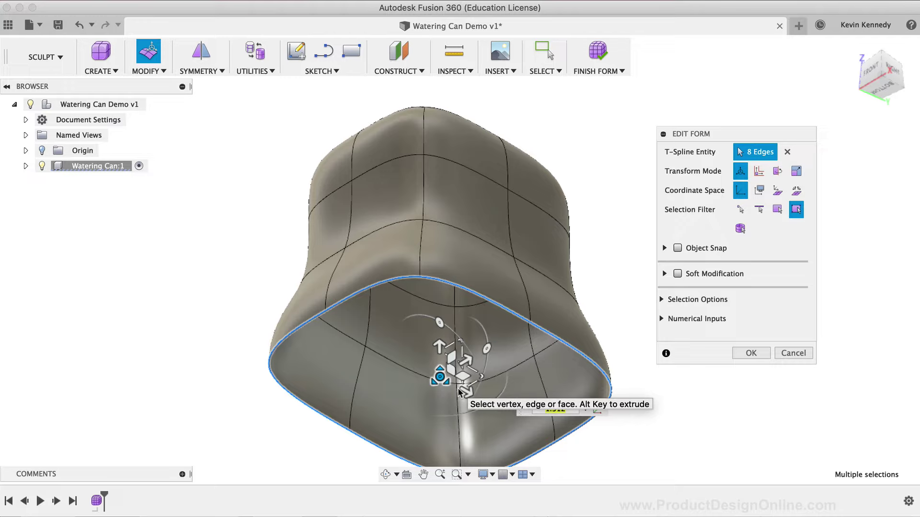
key("super+z")
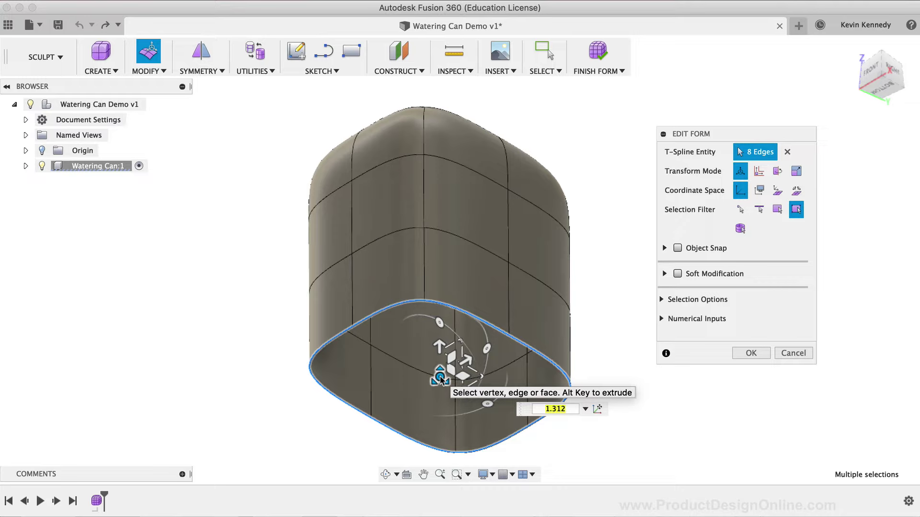
Extrude the bottom edge loop inward by uniform scaling to add a narrow ring of faces around the opening, and finish the form edit.
left_click_drag(439, 380, 429, 380, "alt")
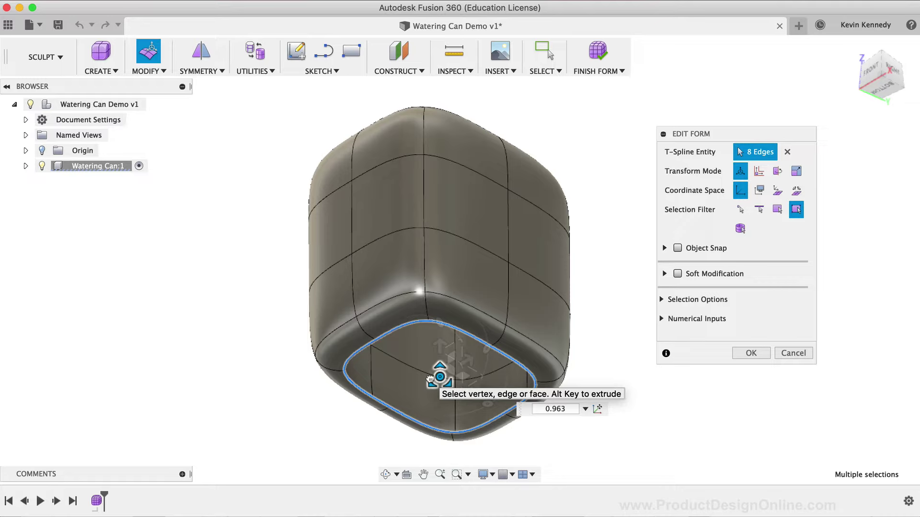
left_click_drag(431, 379, 431, 380, "alt")
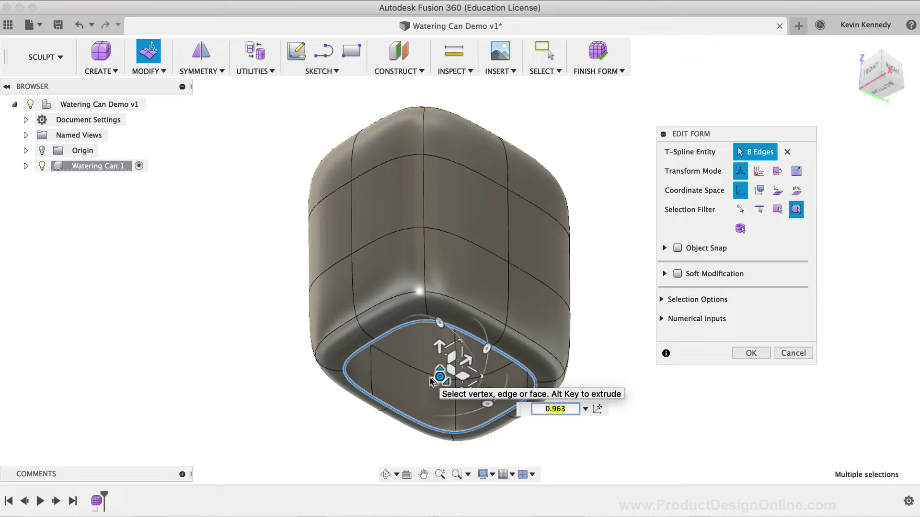
key("Return")
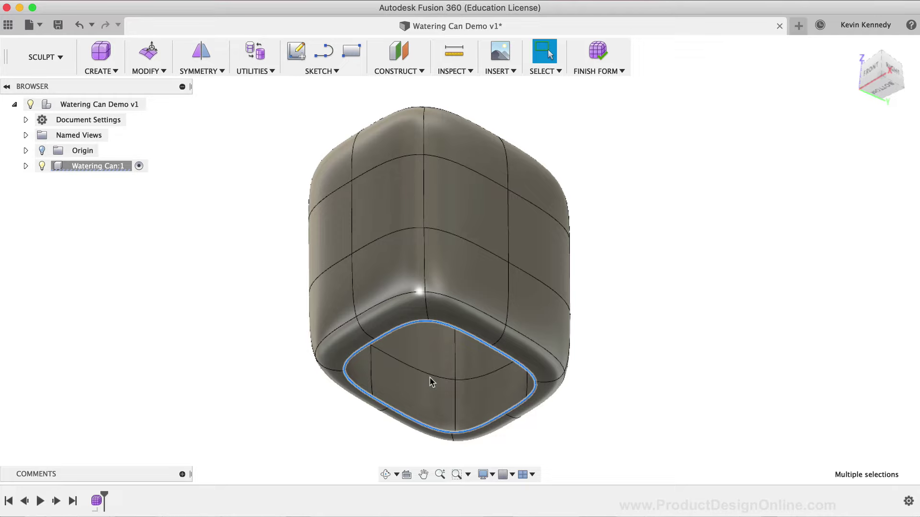
Fill the hole in the bottom of the body using the Collapse fill mode, without welding center vertices or maintaining crease edges.
right_click(431, 381)
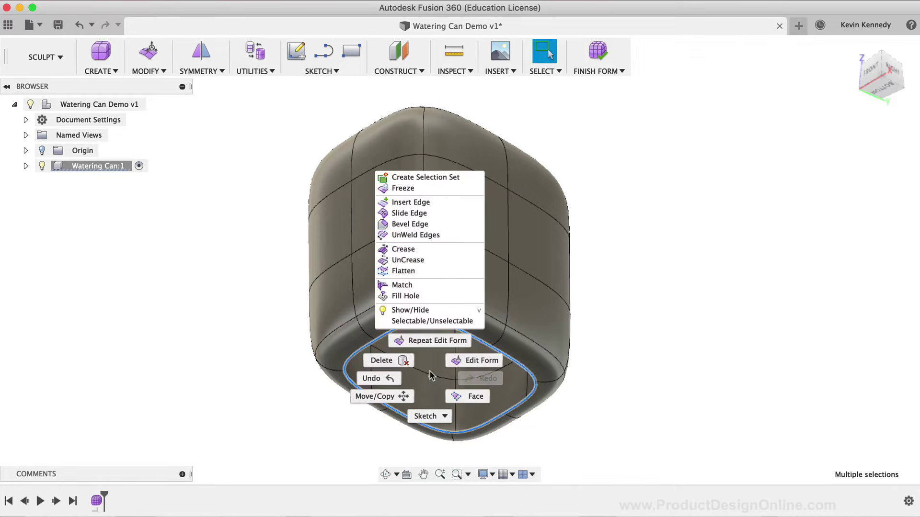
left_click(416, 296)
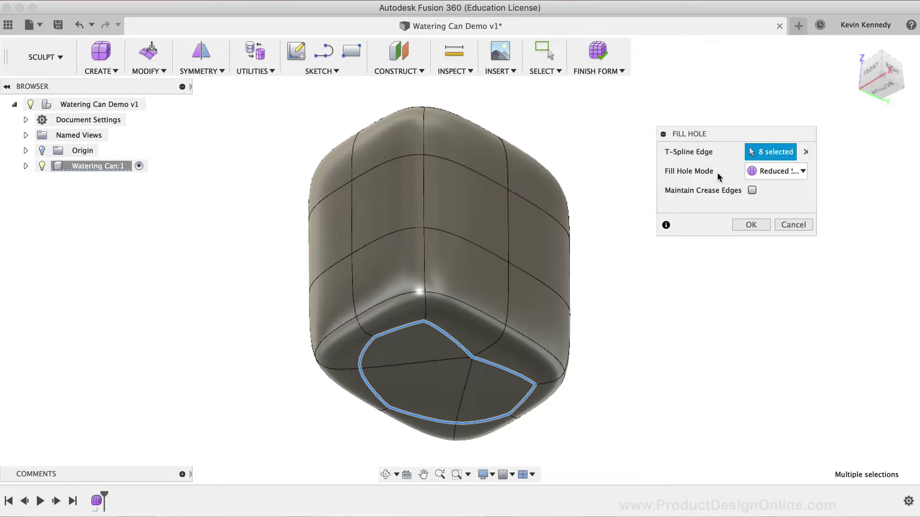
left_click(776, 171)
left_click(772, 211)
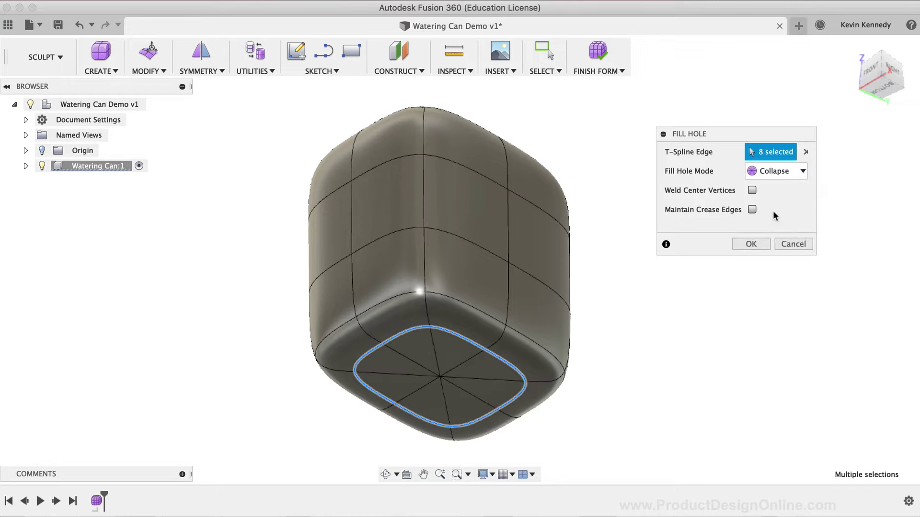
left_click(750, 245)
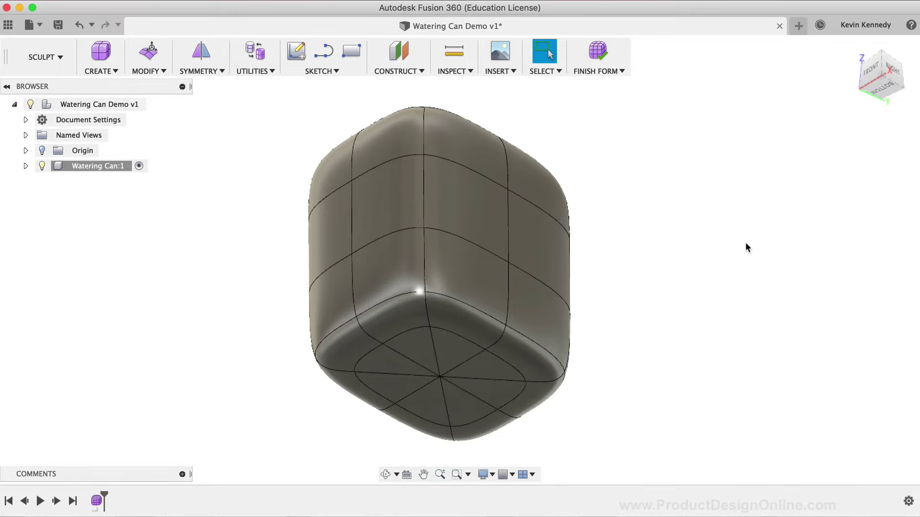
Bevel the complete eight-edge loop around the top of the body with a bevel location of 0.50 and 1 segment.
left_click(883, 66)
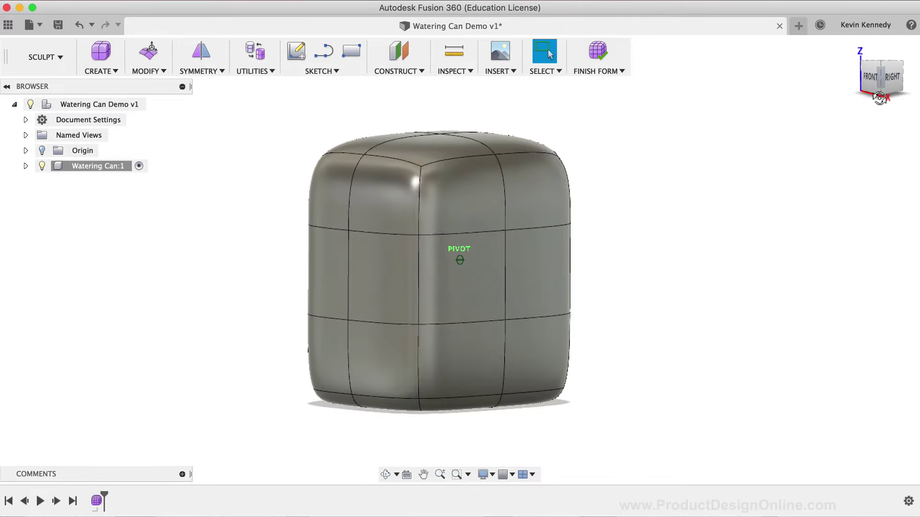
left_click_drag(879, 98, 880, 127)
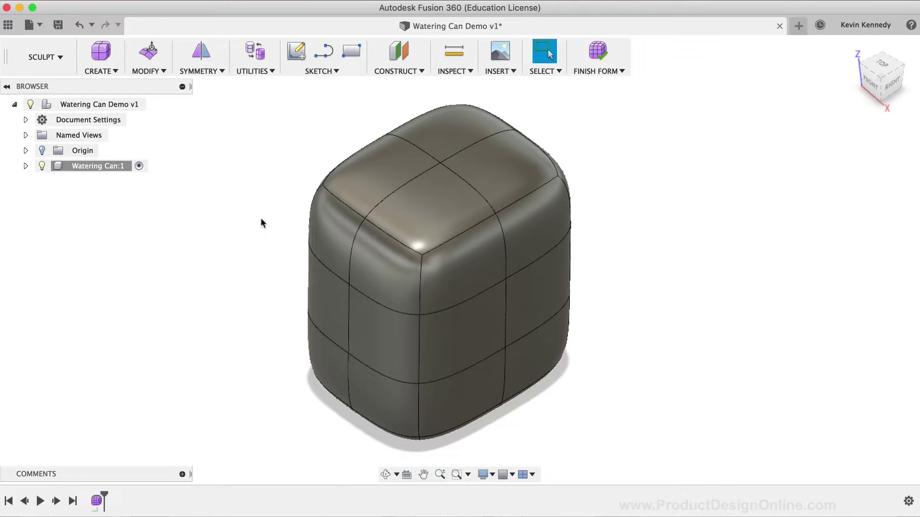
left_click(347, 205)
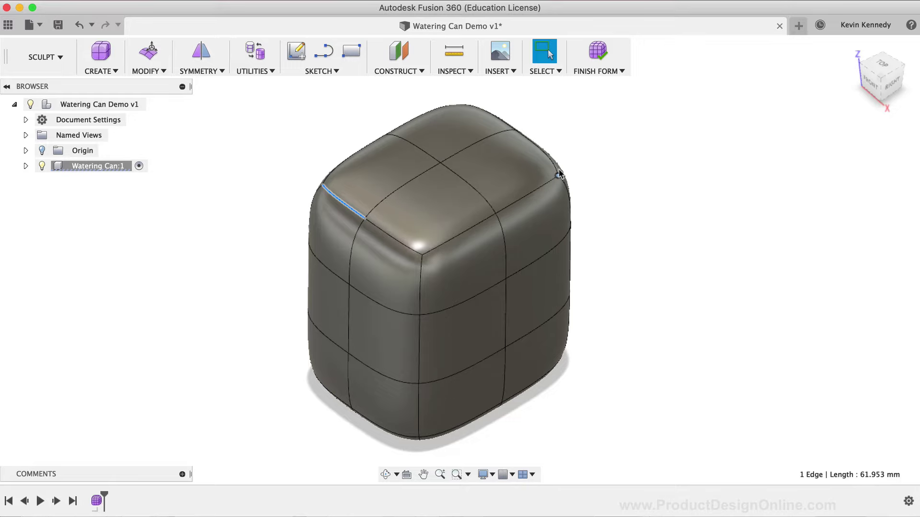
left_click_drag(881, 91, 884, 113)
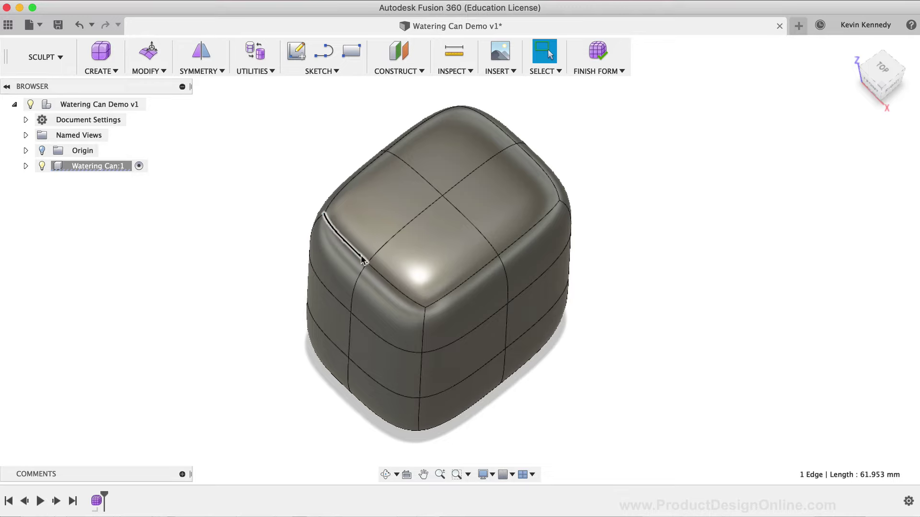
left_click(377, 269, "shift")
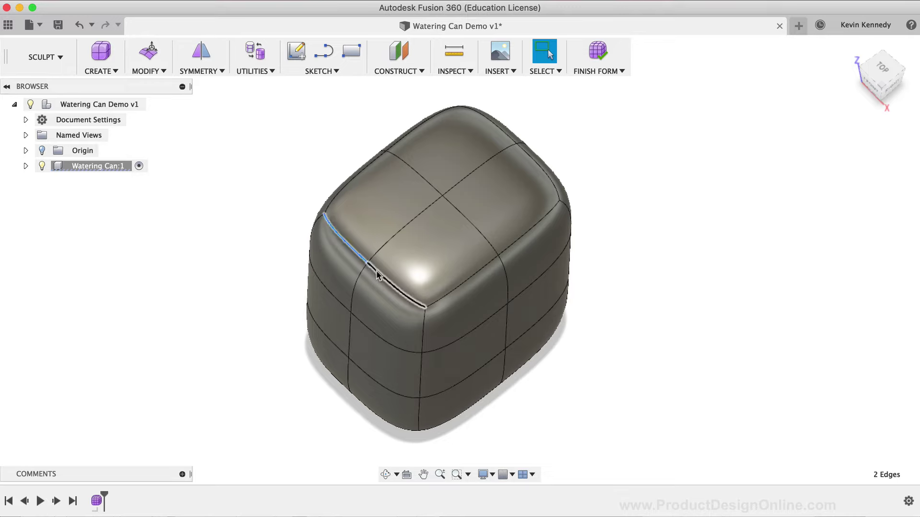
double_click(461, 286, "shift")
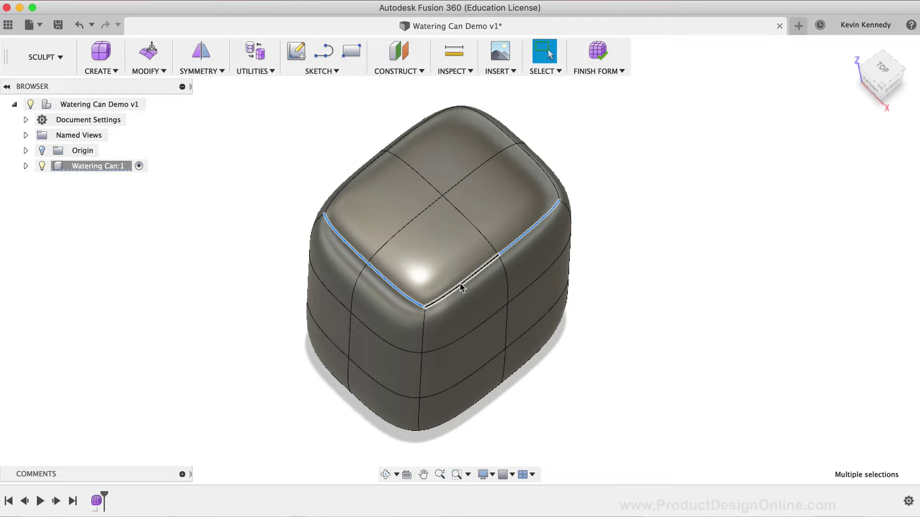
double_click(545, 176, "shift")
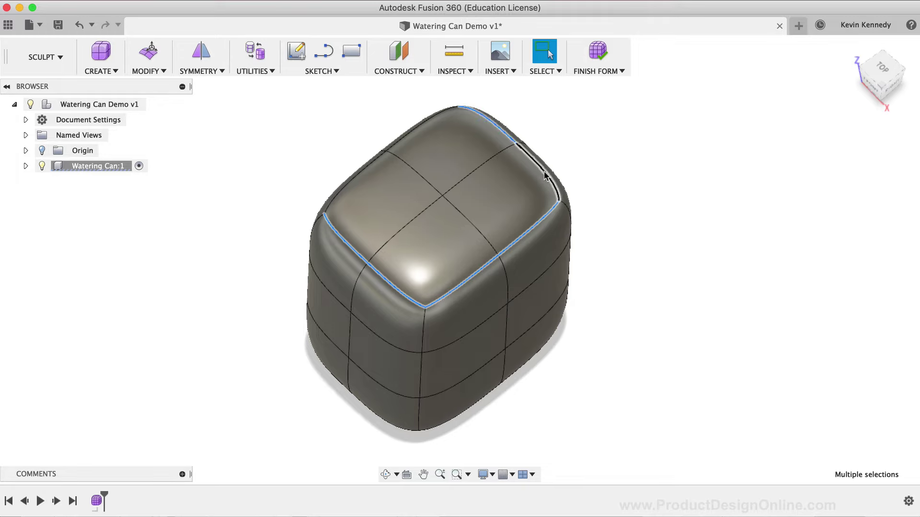
double_click(405, 137, "shift")
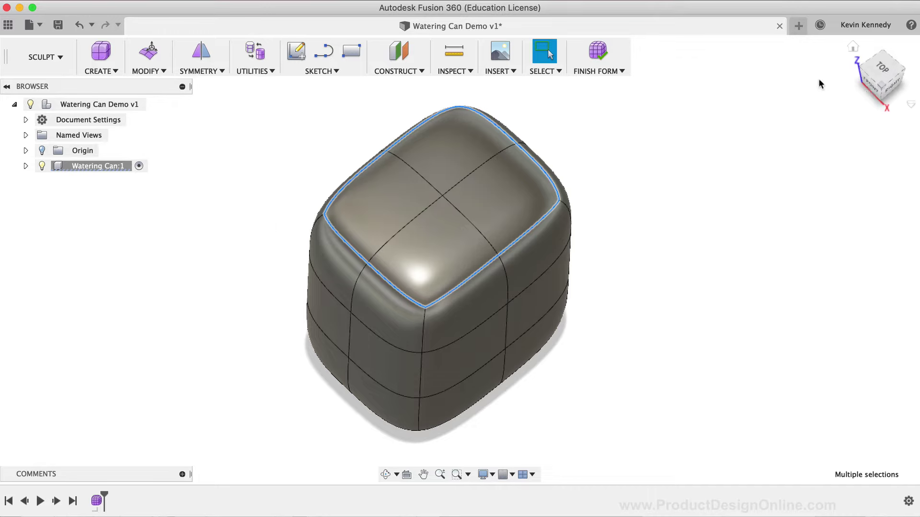
mouse_move(880, 79)
left_mouse_down()
mouse_move(873, 81)
mouse_move(881, 60)
left_mouse_up()
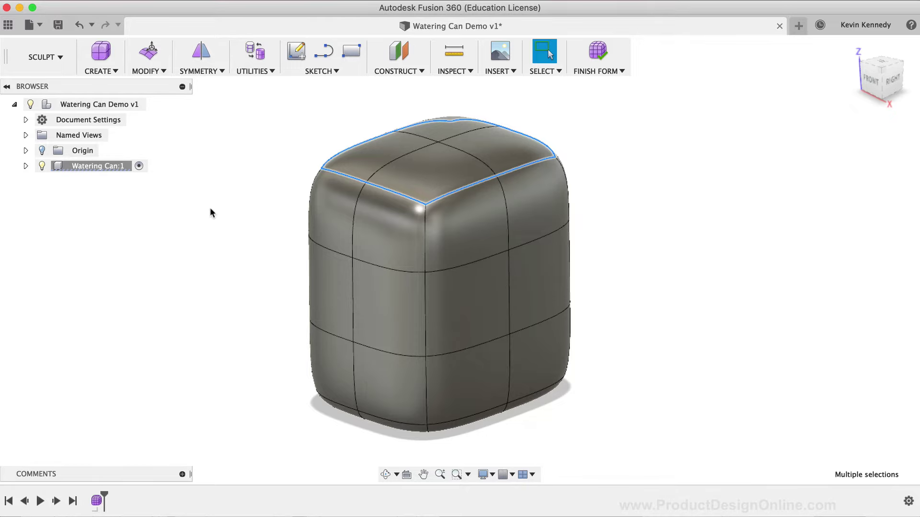
left_click(159, 72)
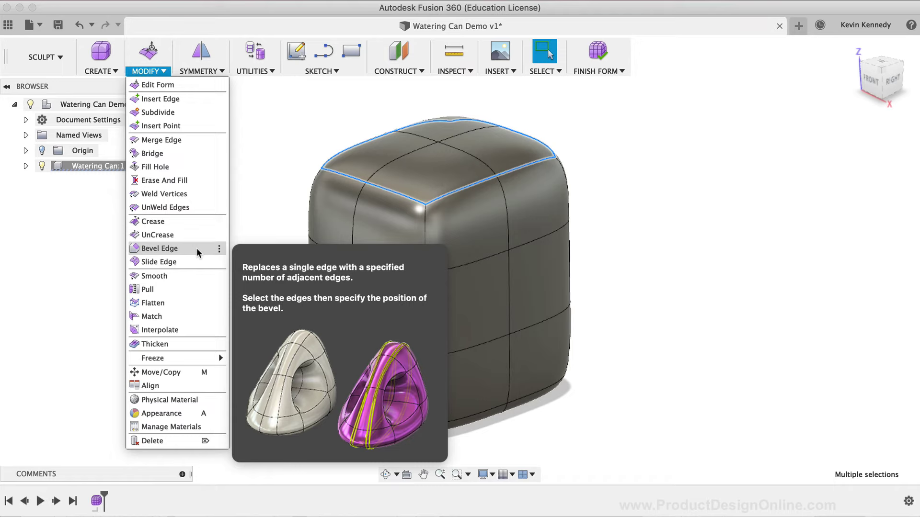
left_click(197, 248)
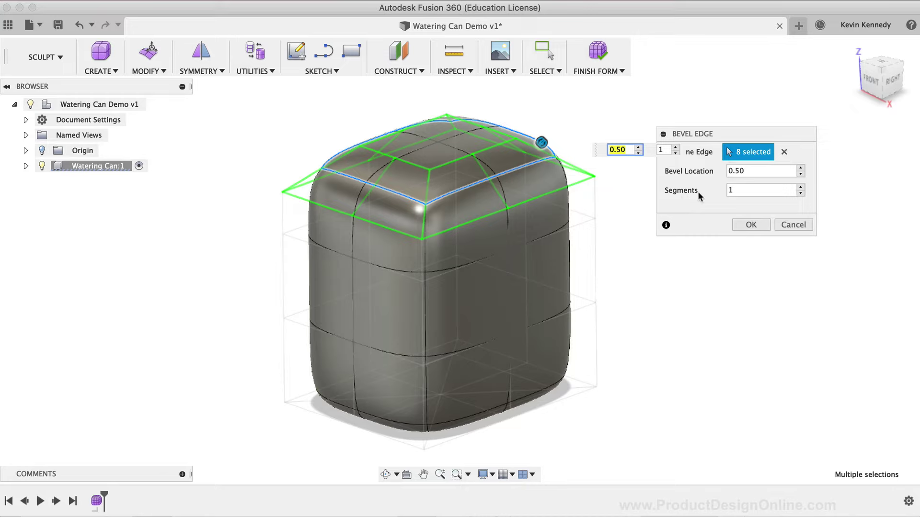
left_click(746, 225)
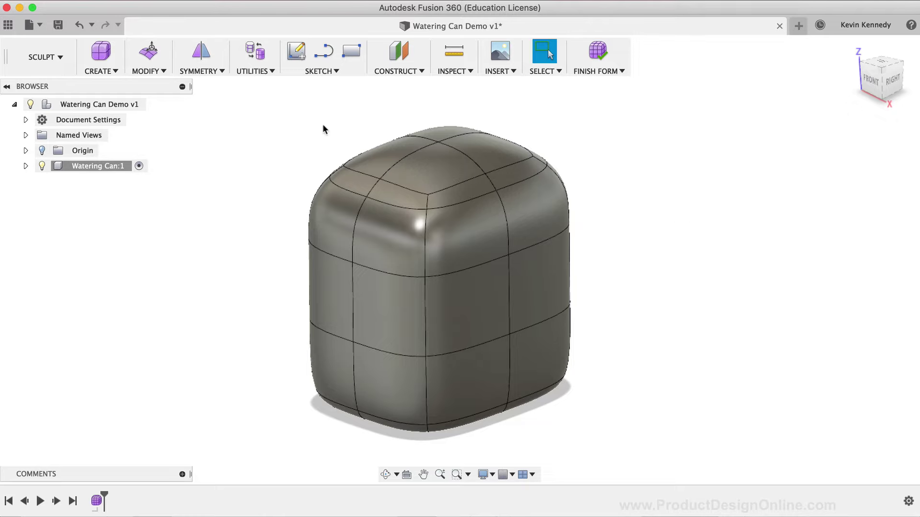
left_click(402, 198)
left_click(454, 200)
left_click(507, 175)
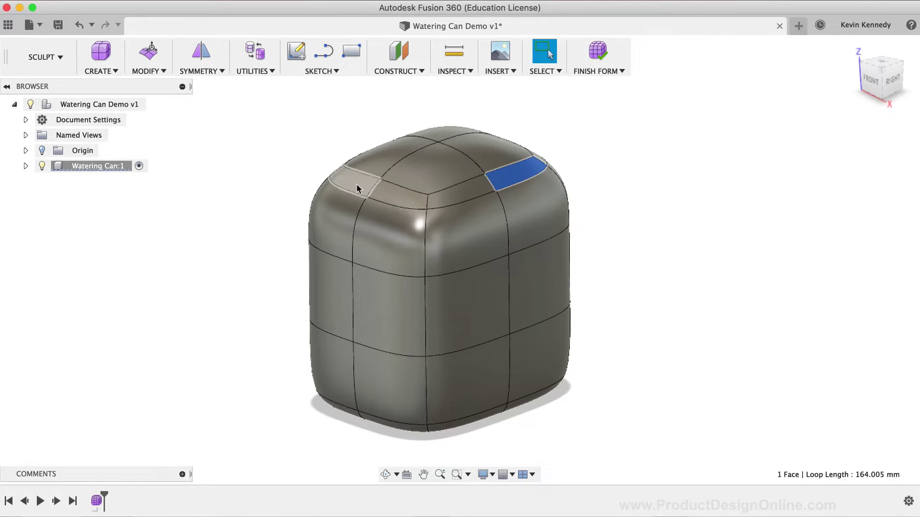
left_click(356, 183)
left_click(388, 201)
left_click(443, 199)
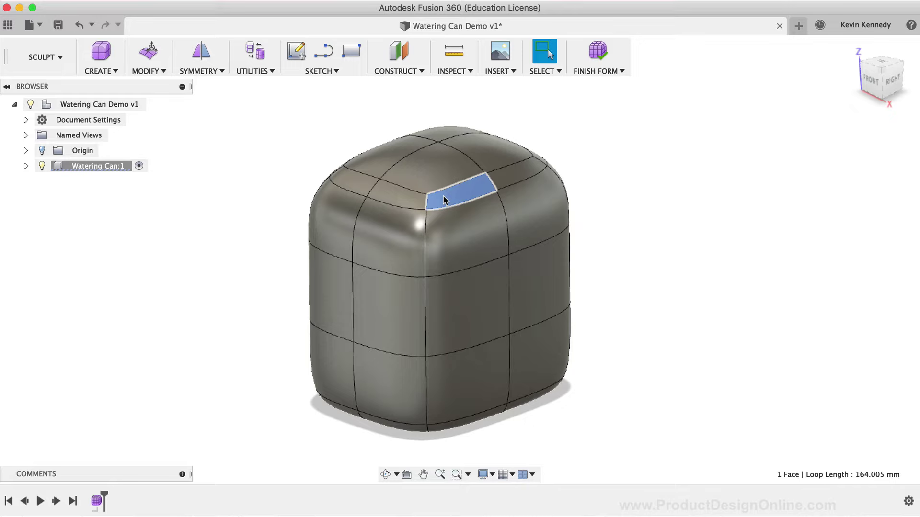
left_click(403, 197)
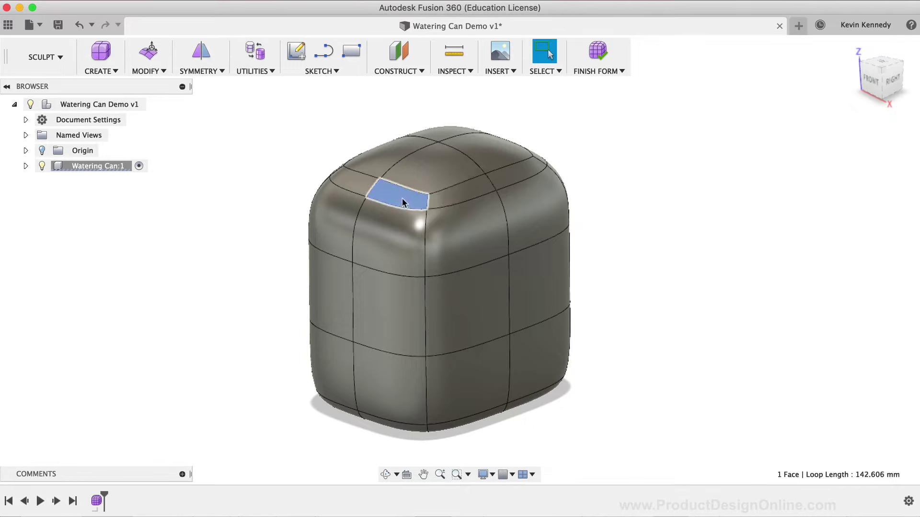
left_click(278, 209)
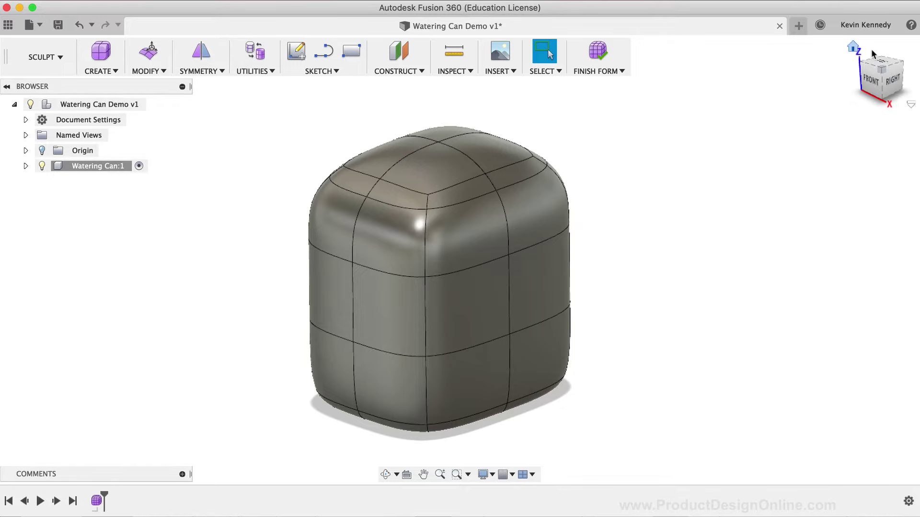
left_click(892, 86)
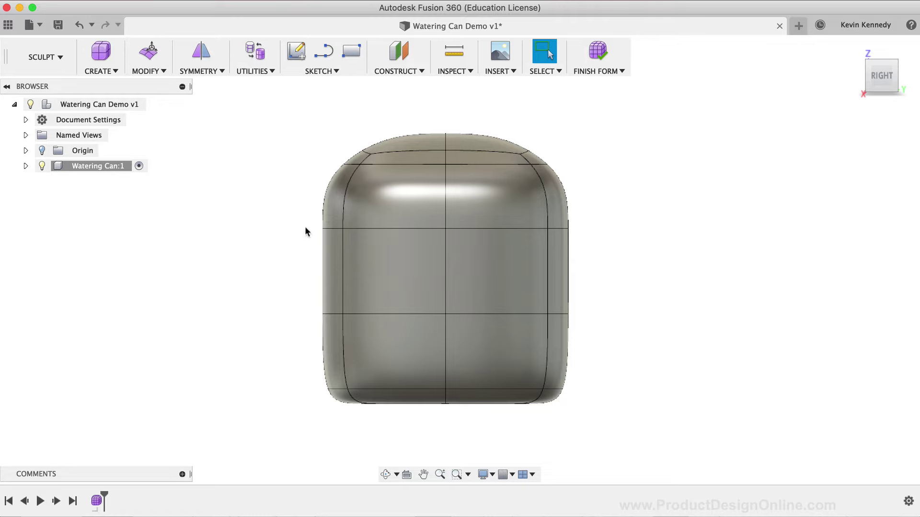
left_click(415, 158)
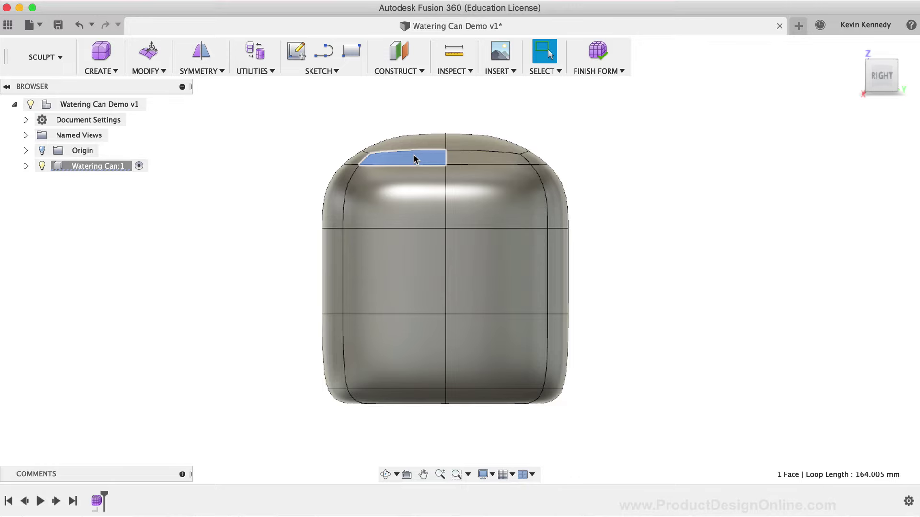
double_click(469, 155)
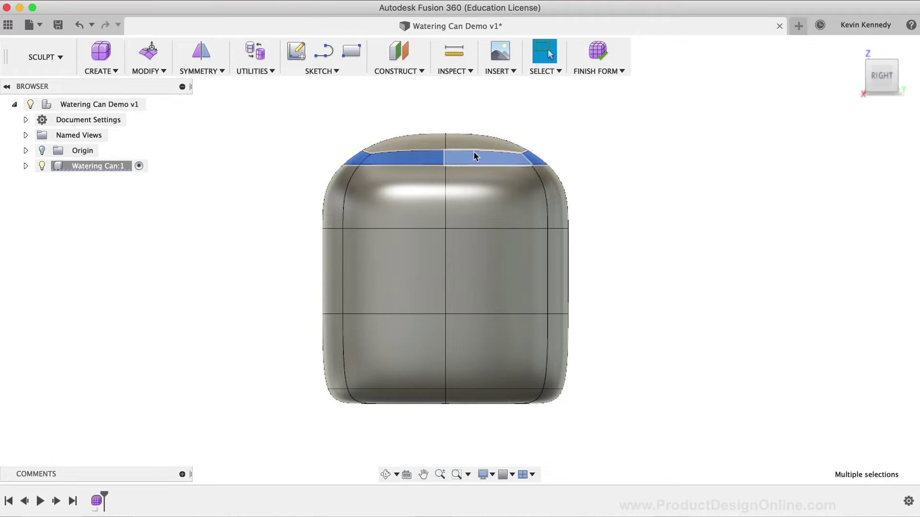
mouse_move(885, 80)
left_mouse_down()
mouse_move(916, 97)
mouse_move(902, 79)
mouse_move(899, 96)
mouse_move(886, 91)
left_mouse_up()
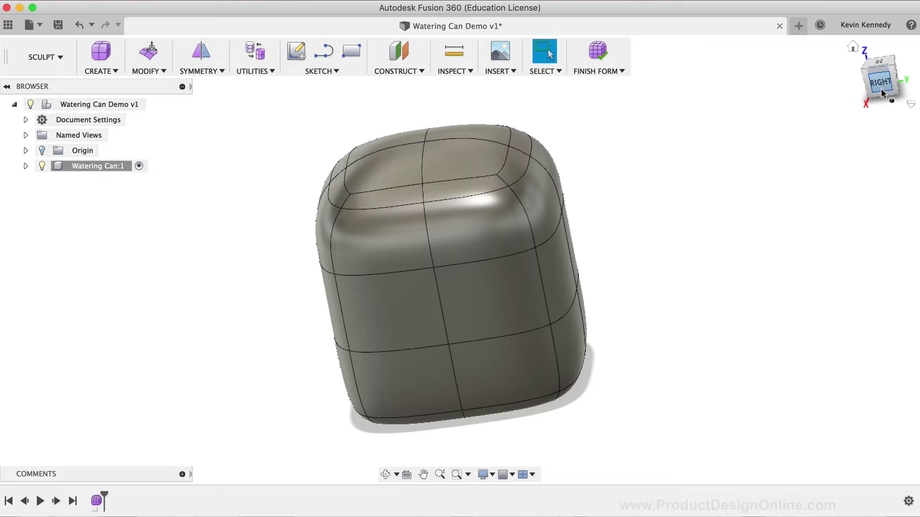
left_click(879, 82)
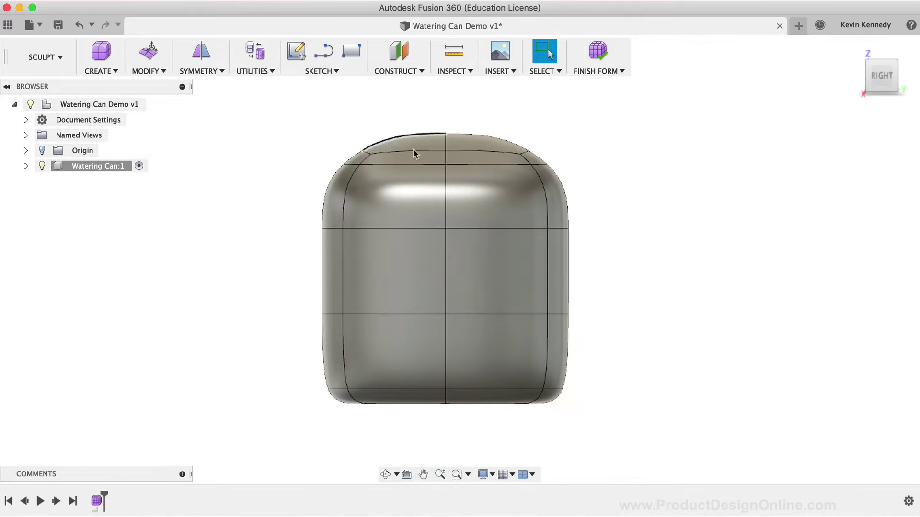
From the right view, select the ring of eight beveled faces near the top and scale it uniformly to 0.8 with Edit Form.
left_click(410, 154)
double_click(476, 154, "shift")
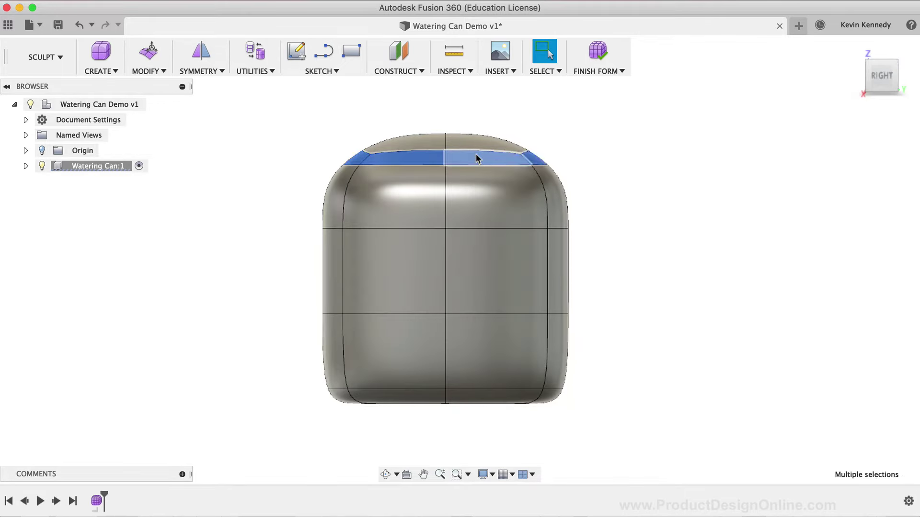
right_click(476, 158)
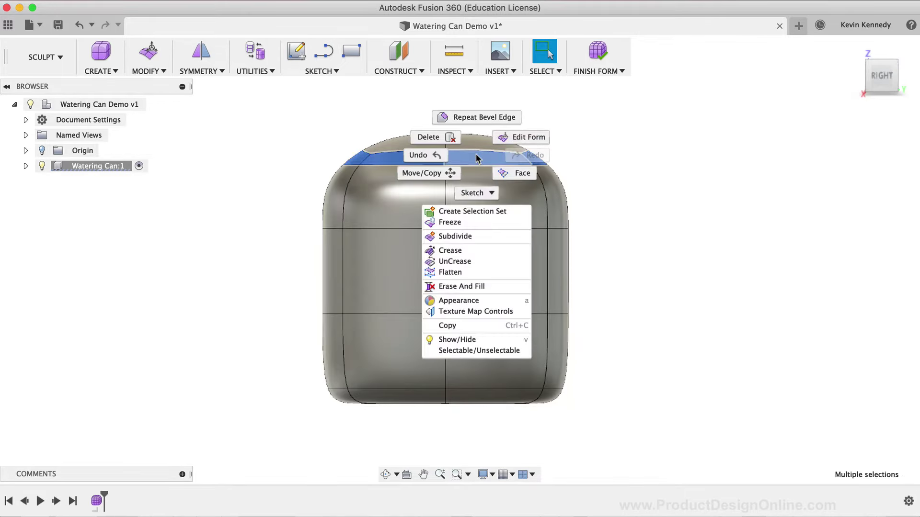
left_click(518, 138)
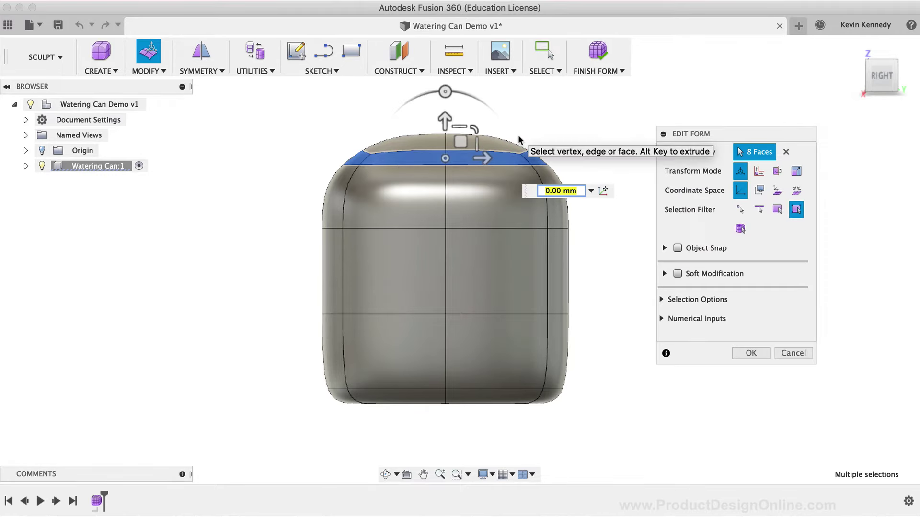
left_click(441, 160)
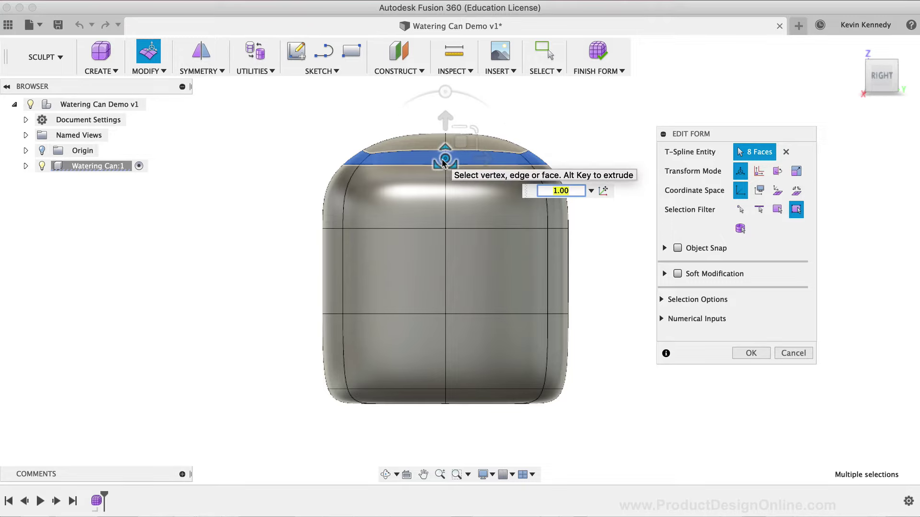
mouse_move(442, 160)
left_mouse_down()
mouse_move(453, 173)
mouse_move(434, 148)
left_mouse_up()
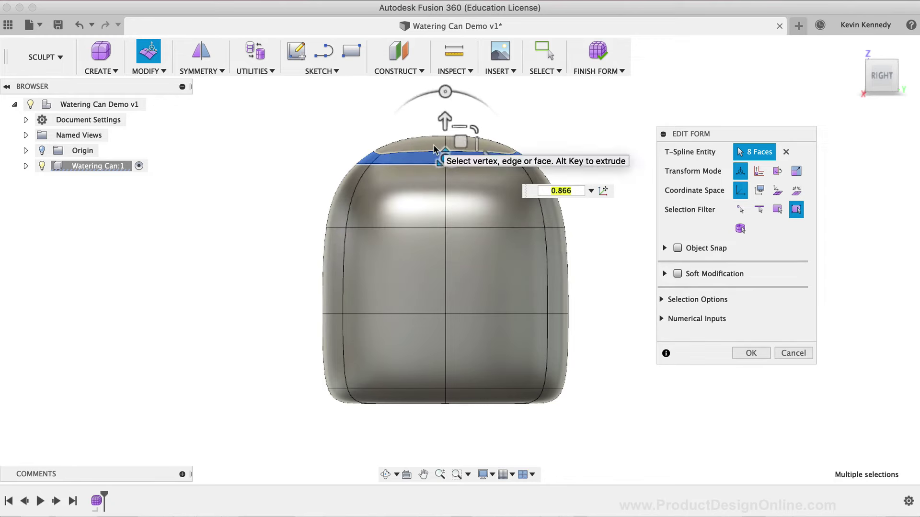
type(".8")
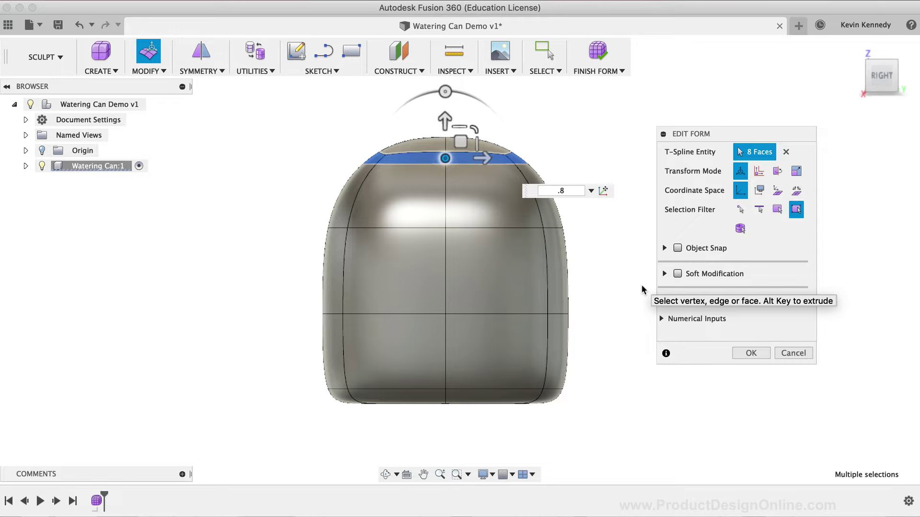
left_click(751, 354)
left_click(676, 315)
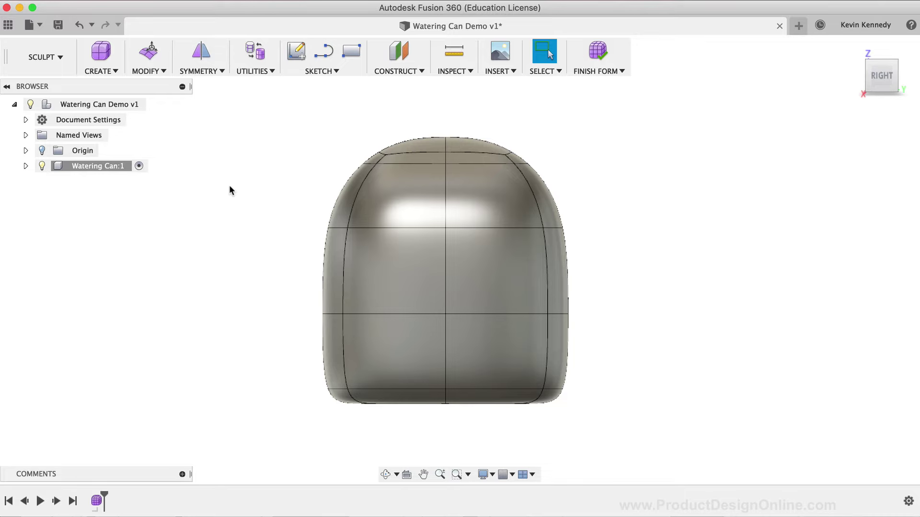
Create a new sketch on the YZ origin plane.
left_click(26, 151)
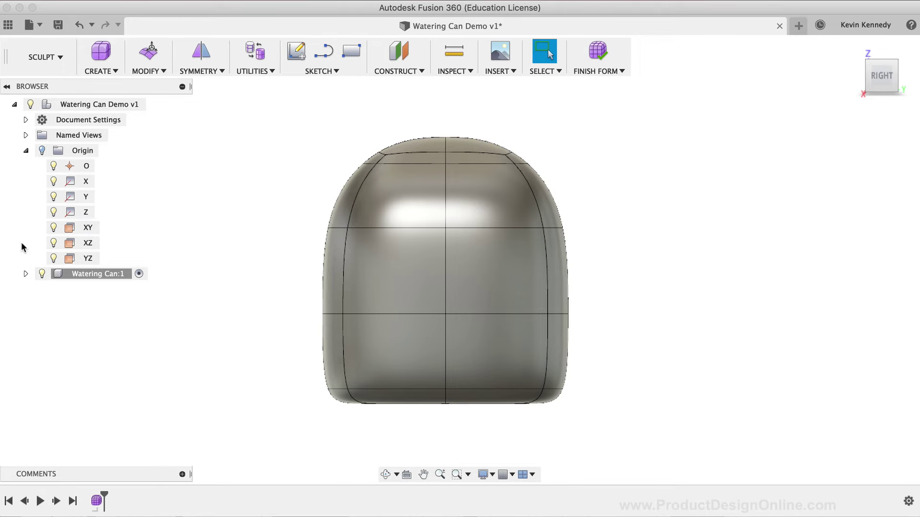
left_click(91, 258)
right_click(93, 262)
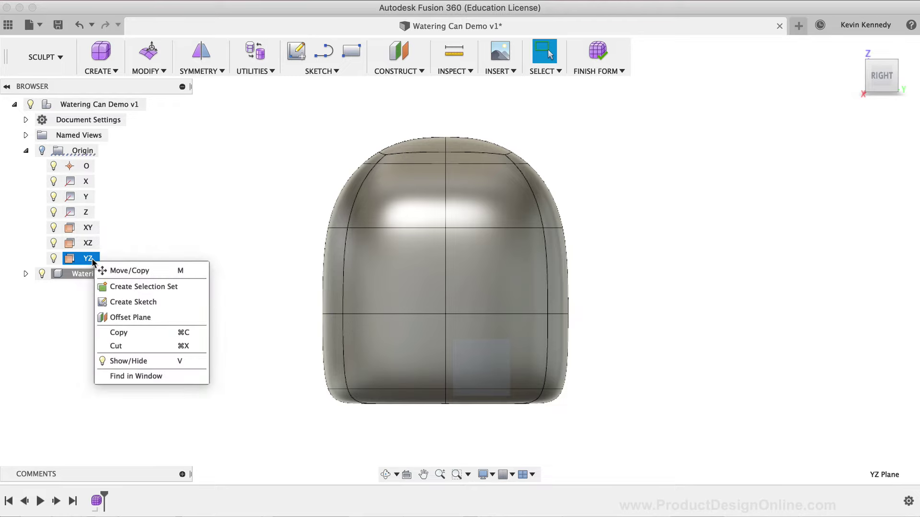
left_click(115, 302)
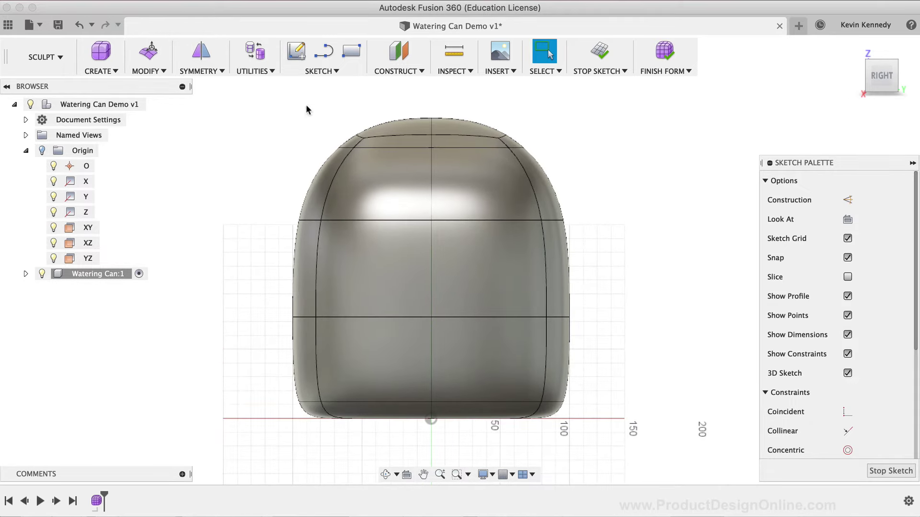
Sketch a six-point fit point spline for the handle, curving outward from the body's lower side edge intersection to its upper corner.
left_click(314, 70)
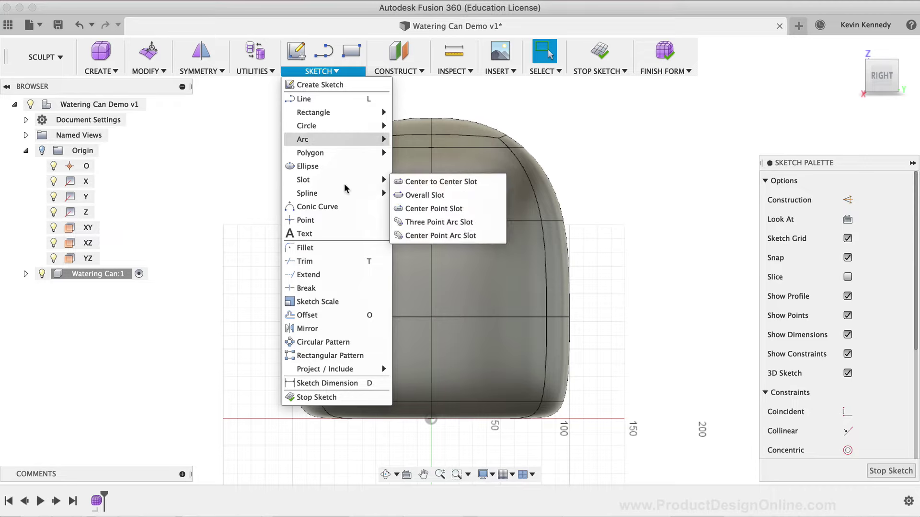
mouse_move(344, 193)
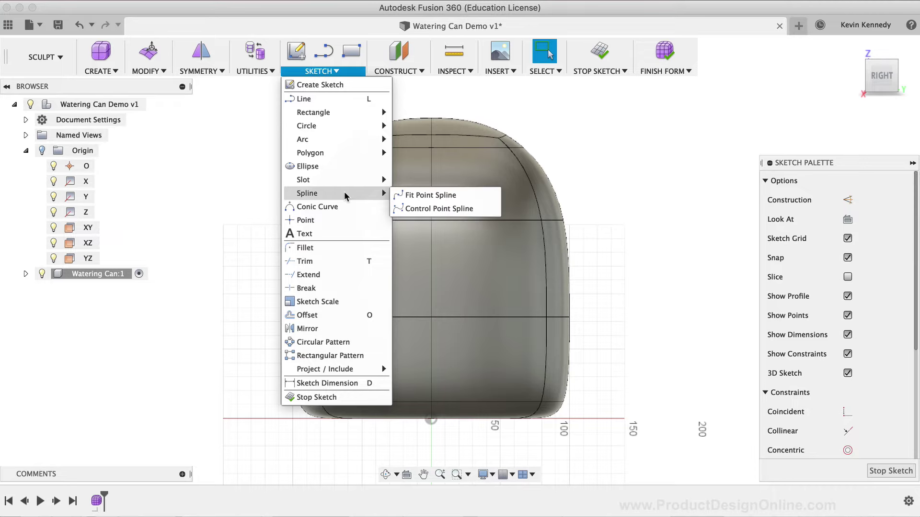
left_click(470, 194)
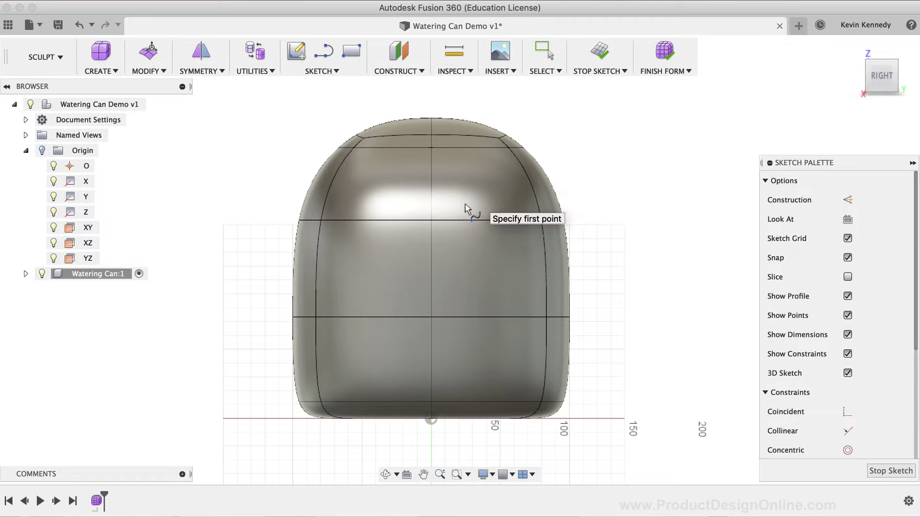
left_click(314, 317)
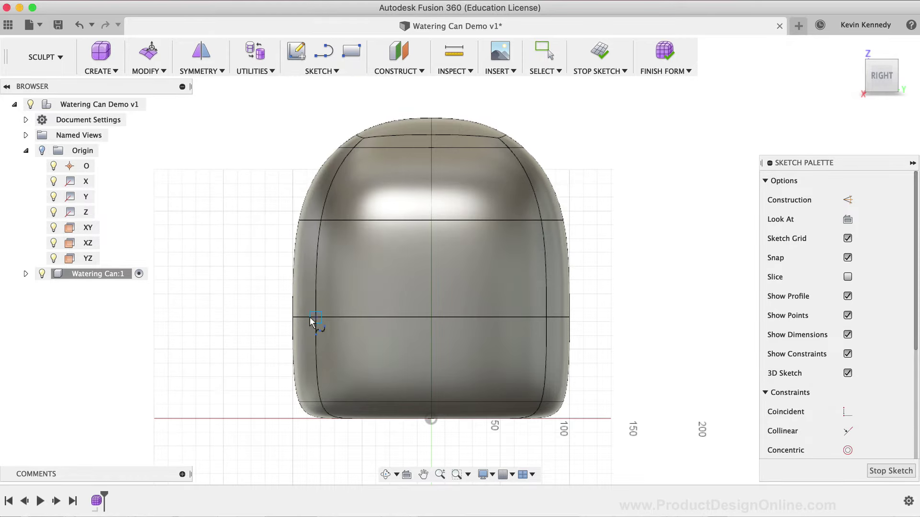
left_click(251, 294)
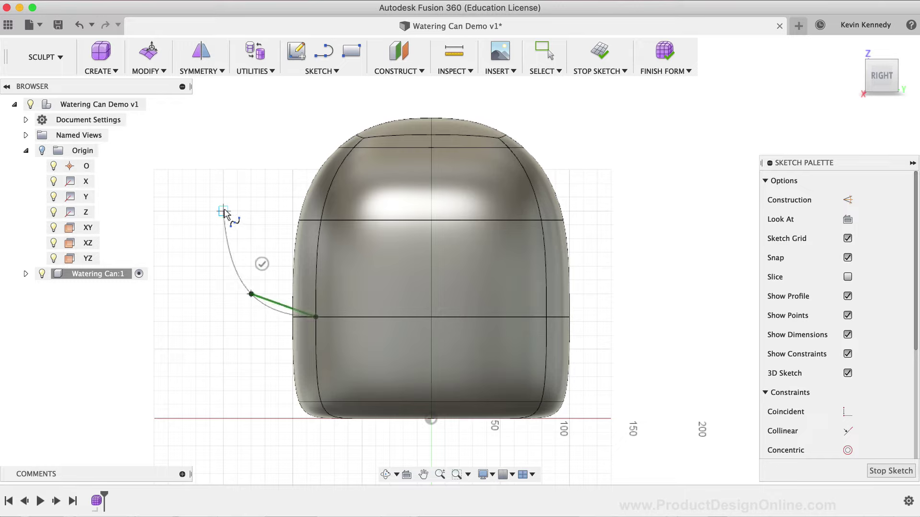
left_click(209, 225)
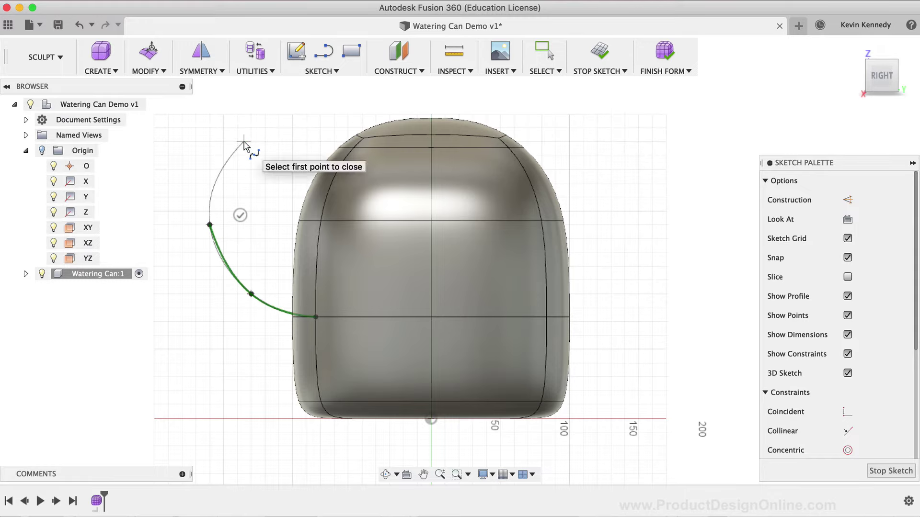
left_click(243, 142)
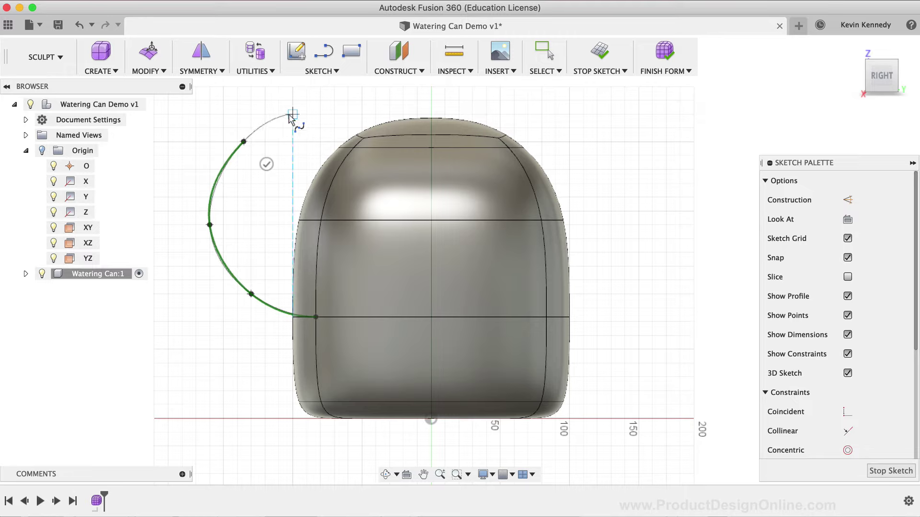
left_click(293, 115)
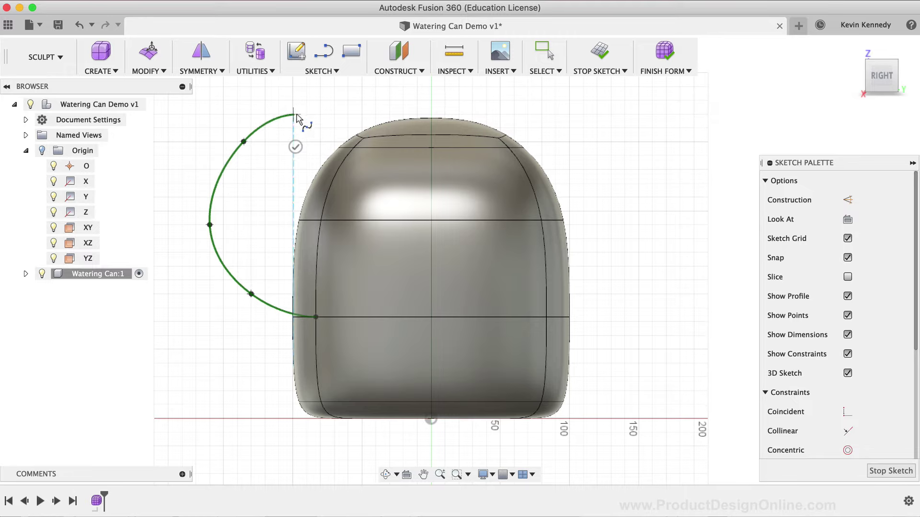
left_click(364, 137)
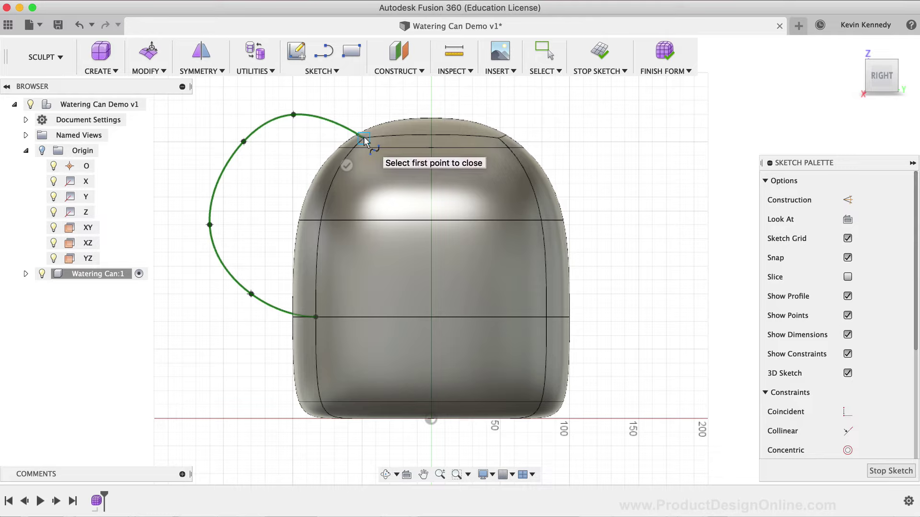
key("Escape")
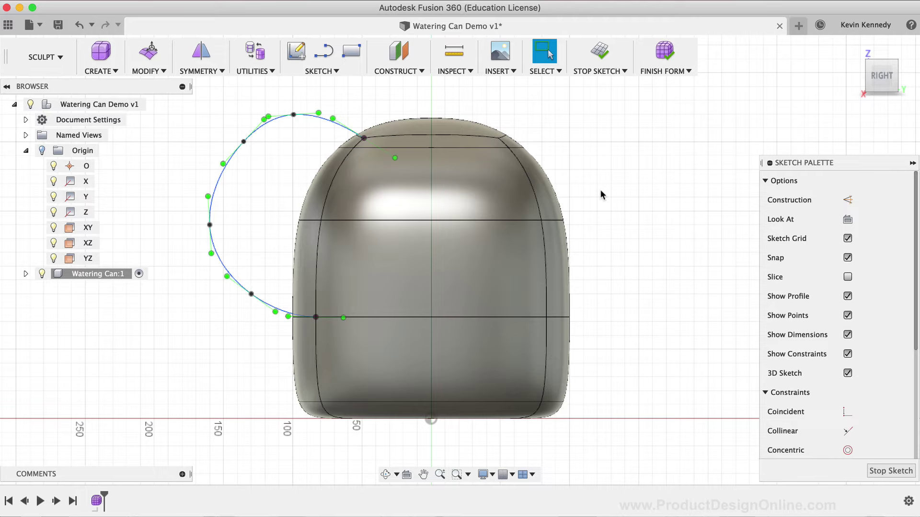
Construct a plane along the handle spline with Tangent Chain on and distance 1, at the spline's upper end.
left_click(406, 76)
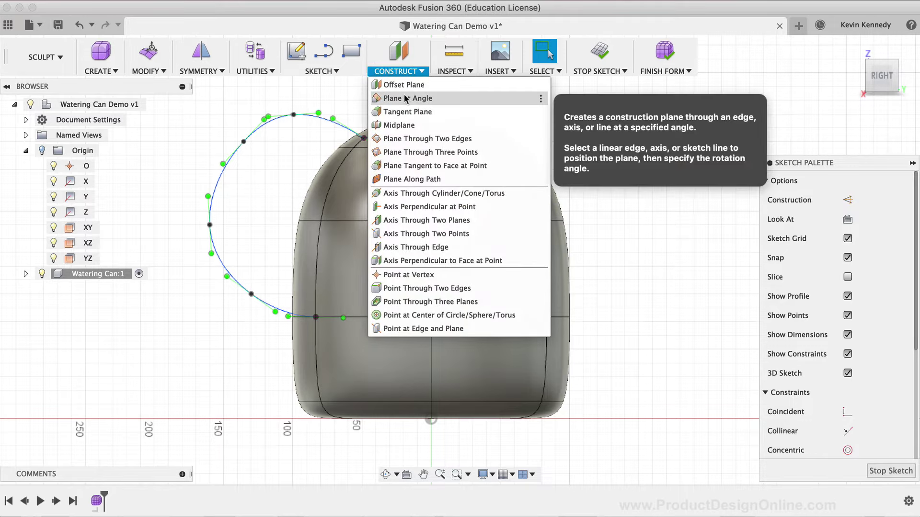
left_click(428, 179)
left_click(337, 123)
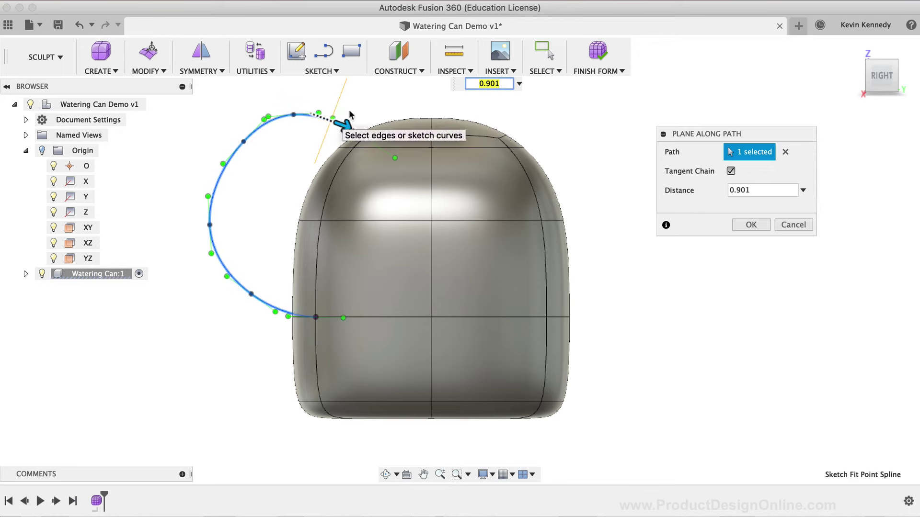
left_click(867, 66)
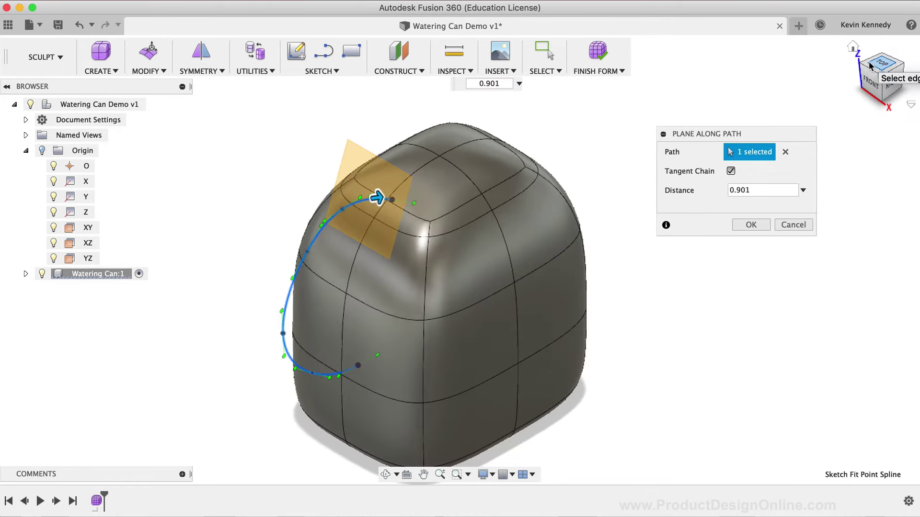
left_click(751, 190)
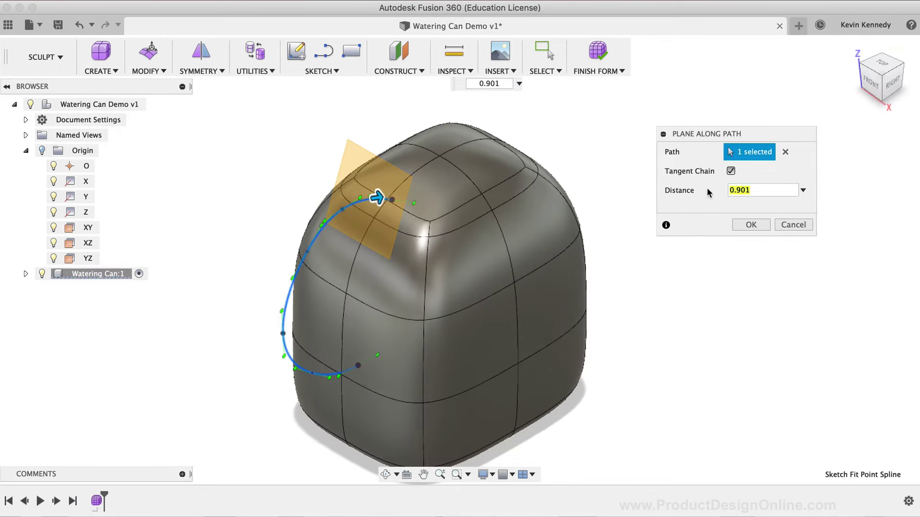
type("0")
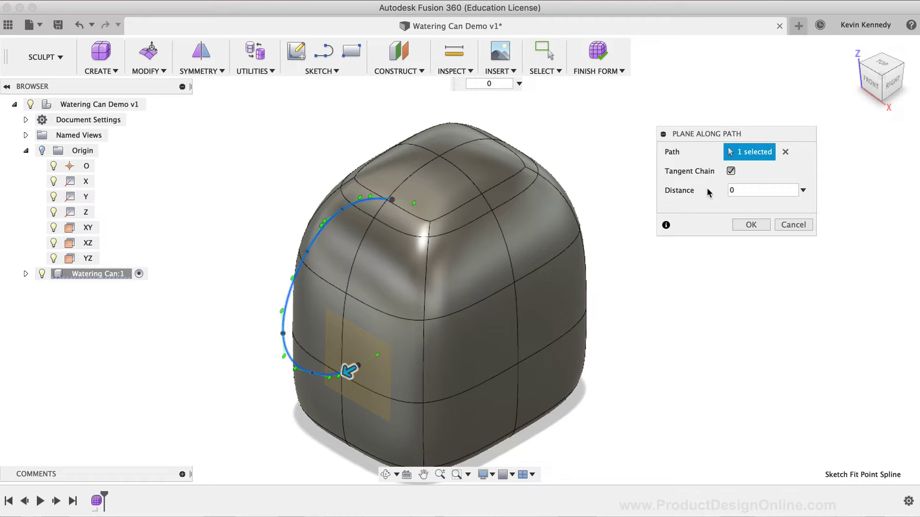
key("BackSpace")
type("1")
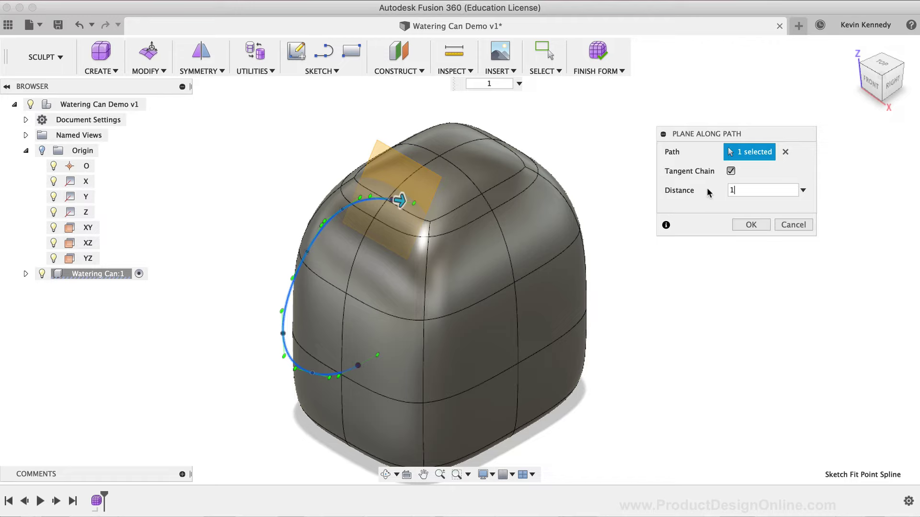
left_click(743, 227)
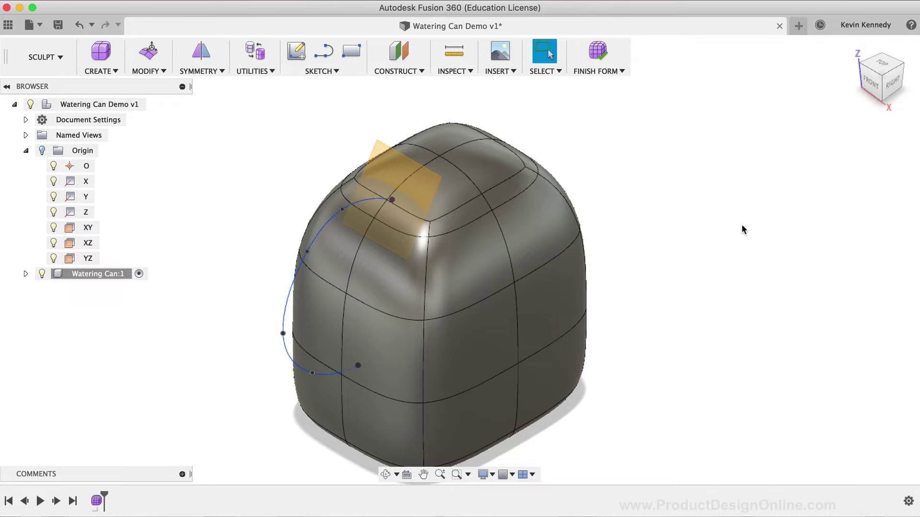
Create a new sketch on the construction plane at the handle spline's upper end.
left_click(395, 161)
right_click(395, 162)
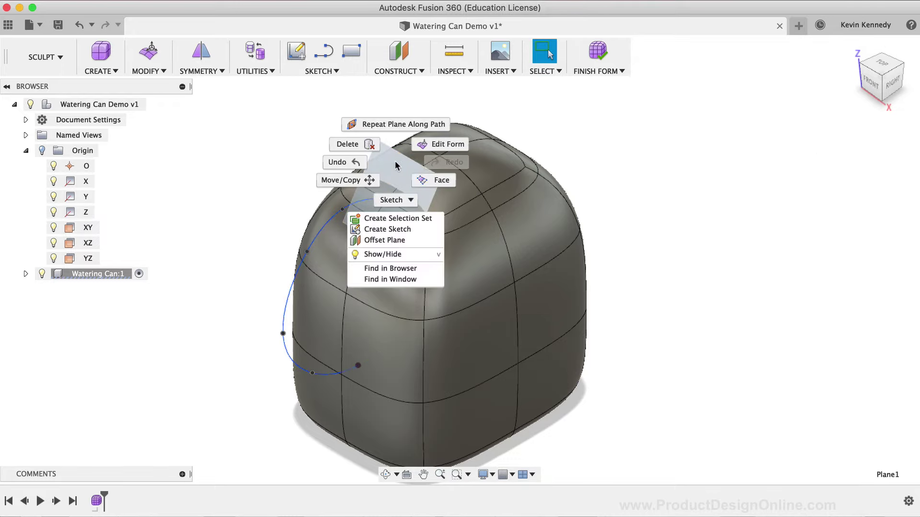
left_click(394, 230)
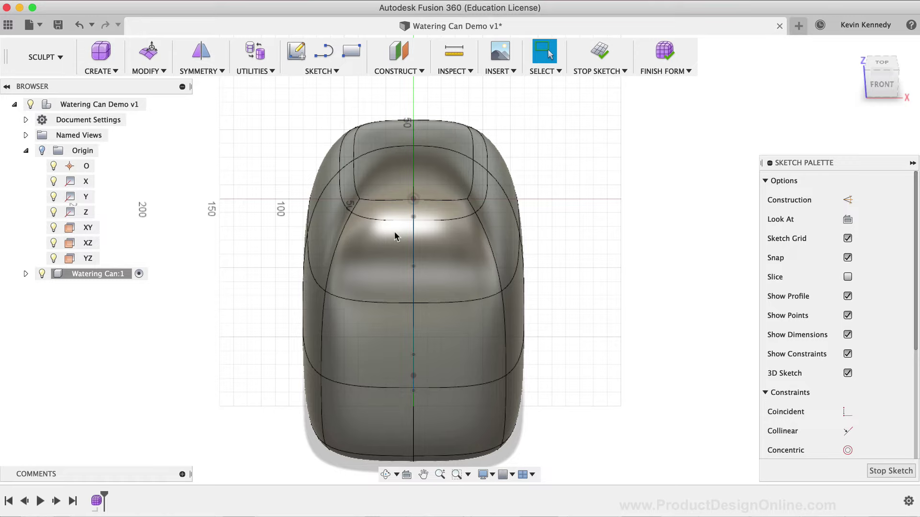
Draw a 25 mm diameter center circle on the endpoint of the handle spline.
key("c")
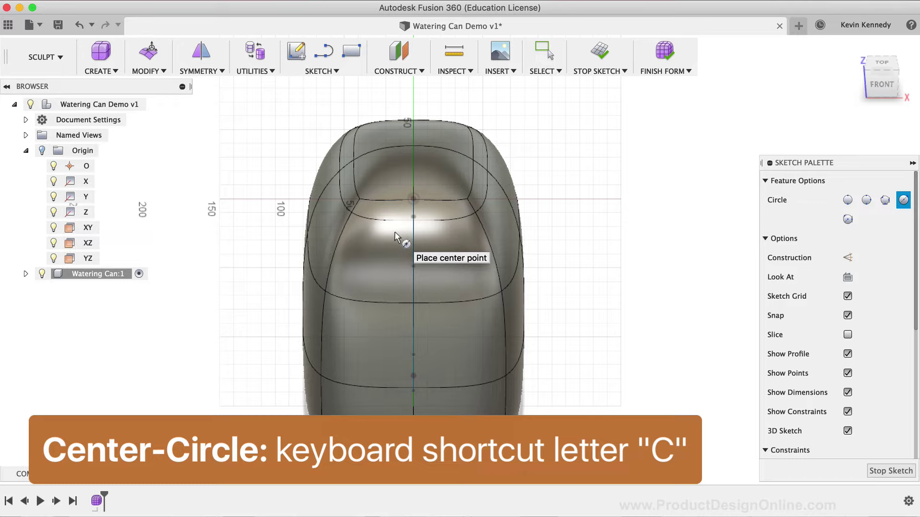
left_click(414, 200)
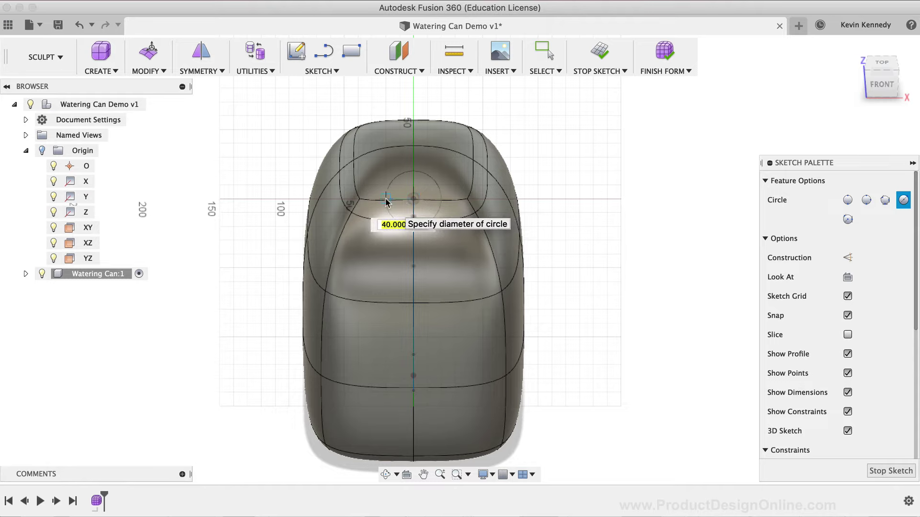
type("2")
type("5")
key("Return")
key("Escape")
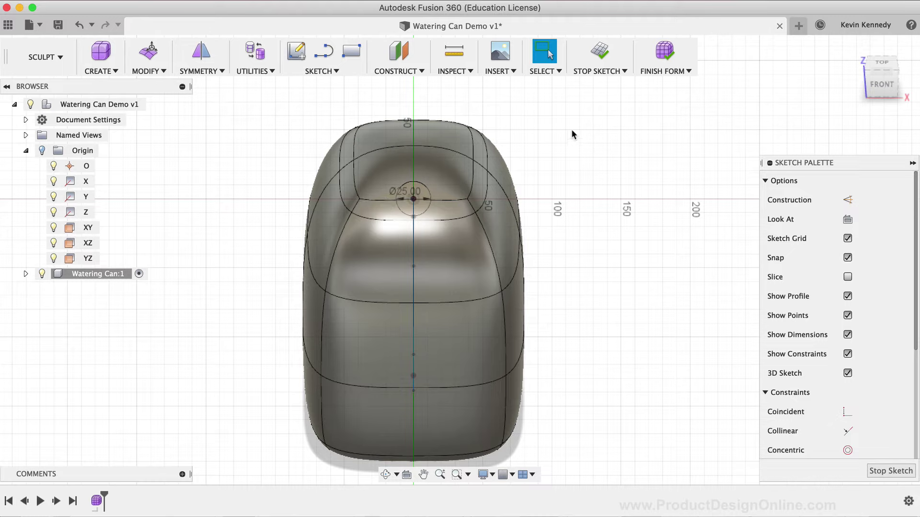
Set up a T-spline Sweep with the 25 mm circle as profile and the handle spline as path.
left_click(100, 73)
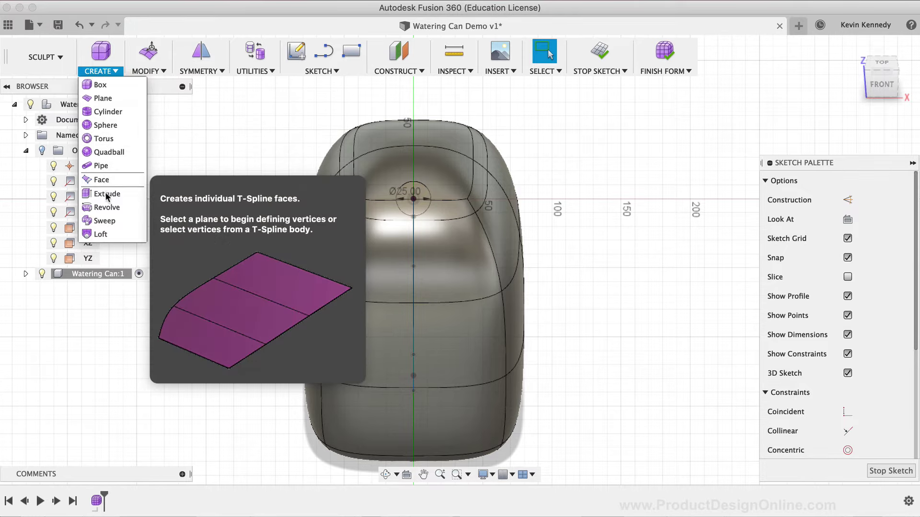
left_click(107, 223)
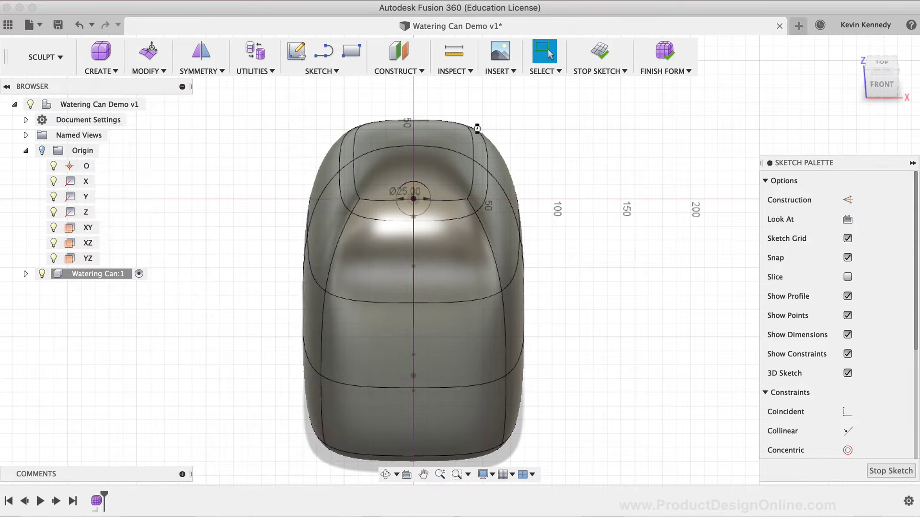
left_click(393, 199)
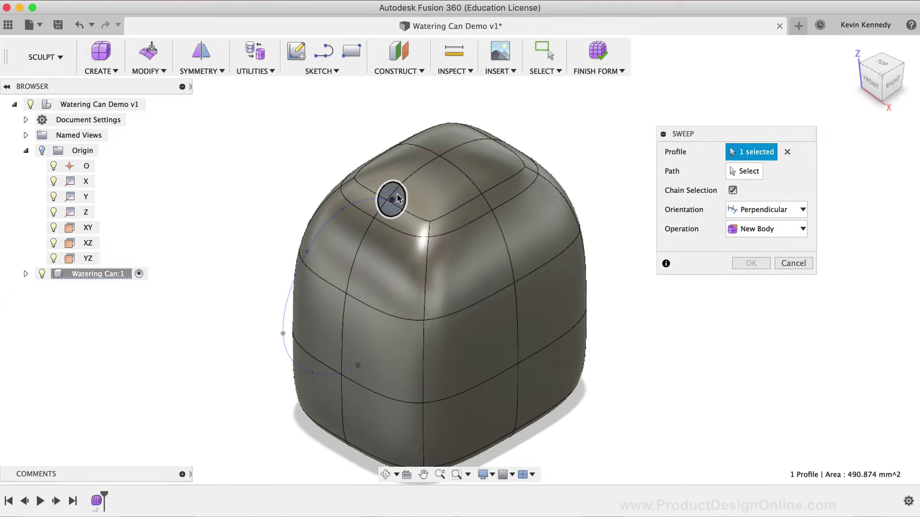
left_click(744, 171)
left_click(307, 249)
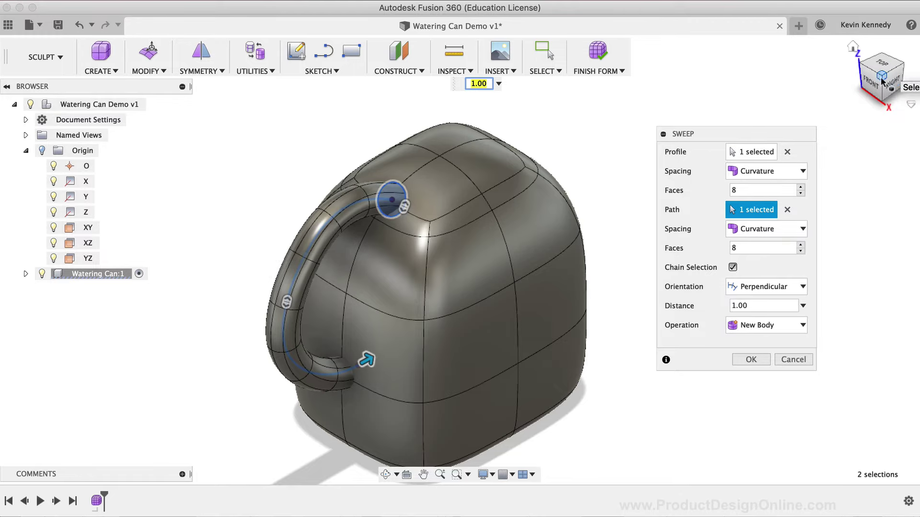
left_click_drag(882, 77, 839, 59)
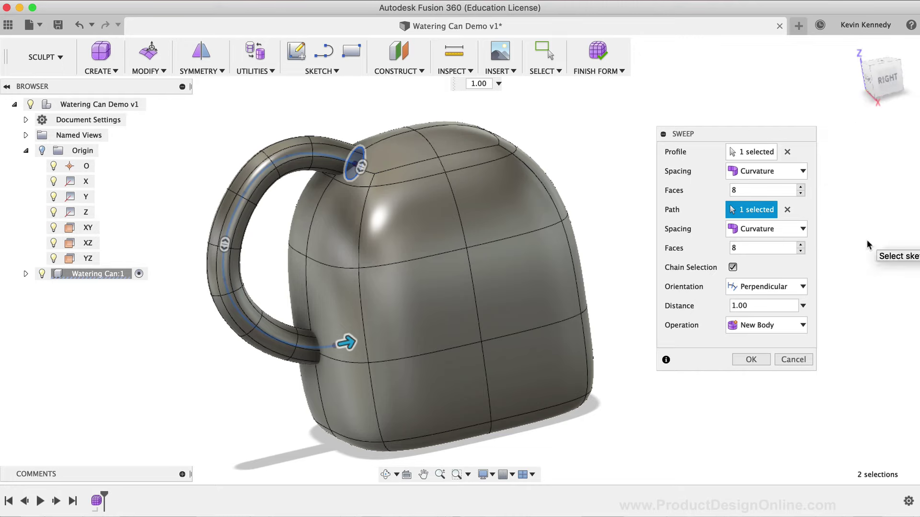
Set the sweep's path faces to 12, keep 8 profile faces, and create the handle as a new body.
double_click(747, 190)
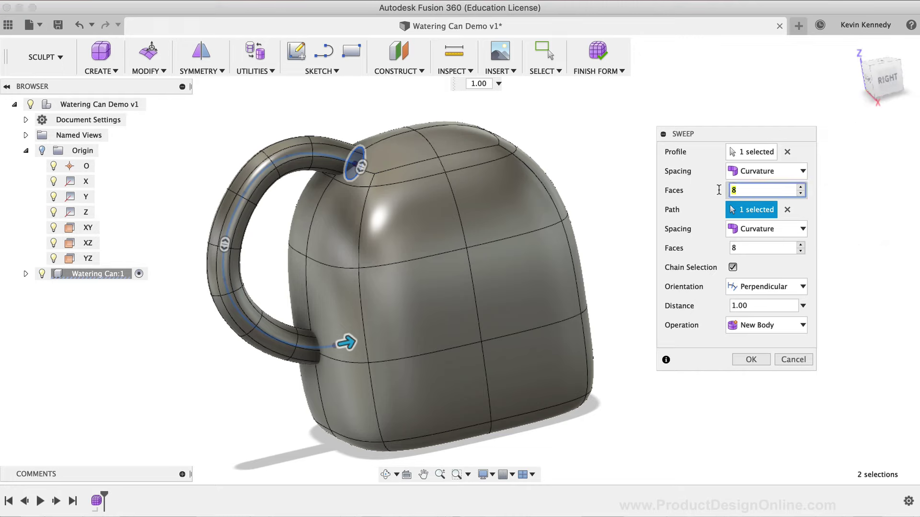
left_click(750, 248)
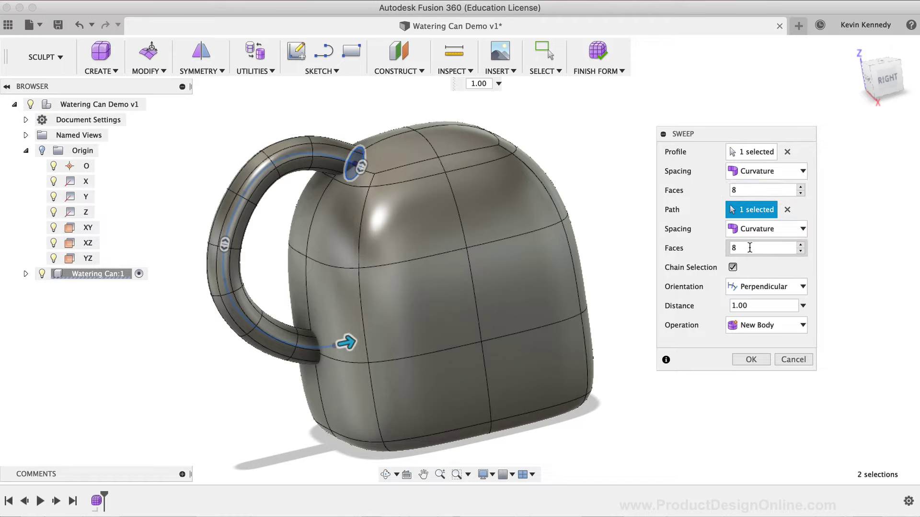
double_click(750, 248)
type("12")
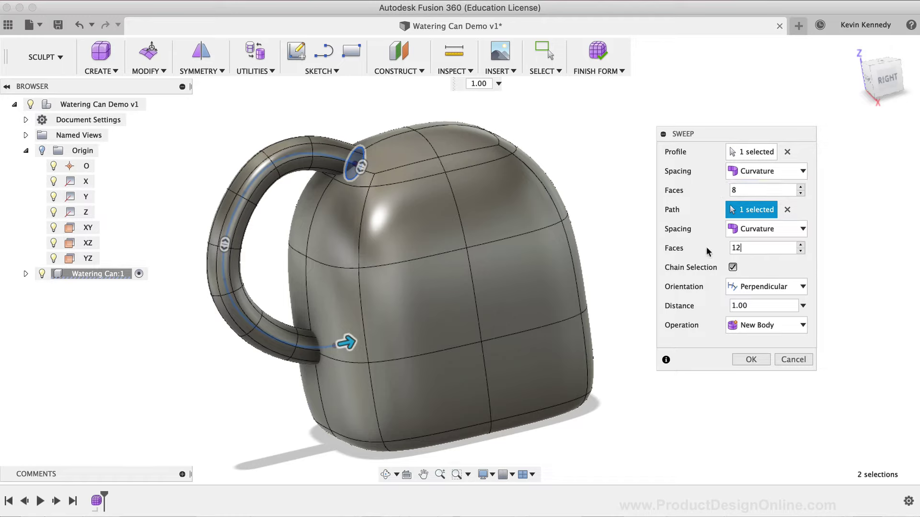
key("Return")
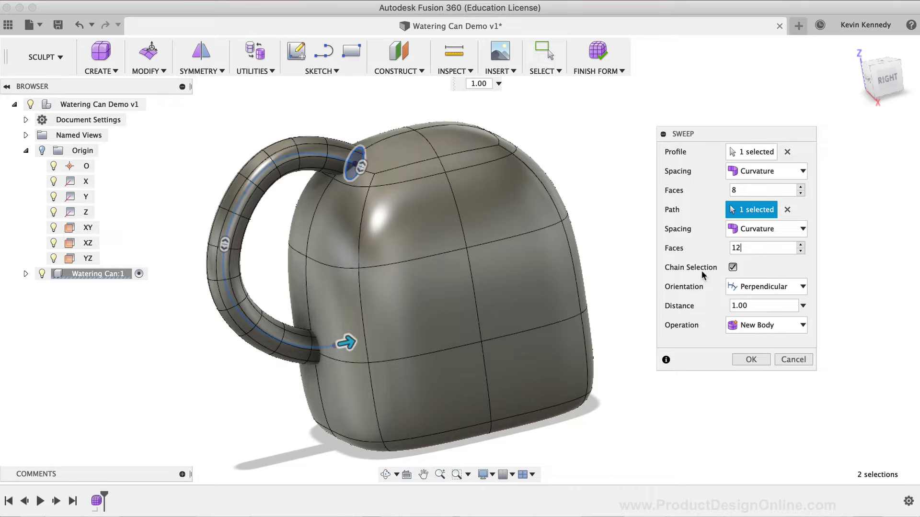
left_click(751, 359)
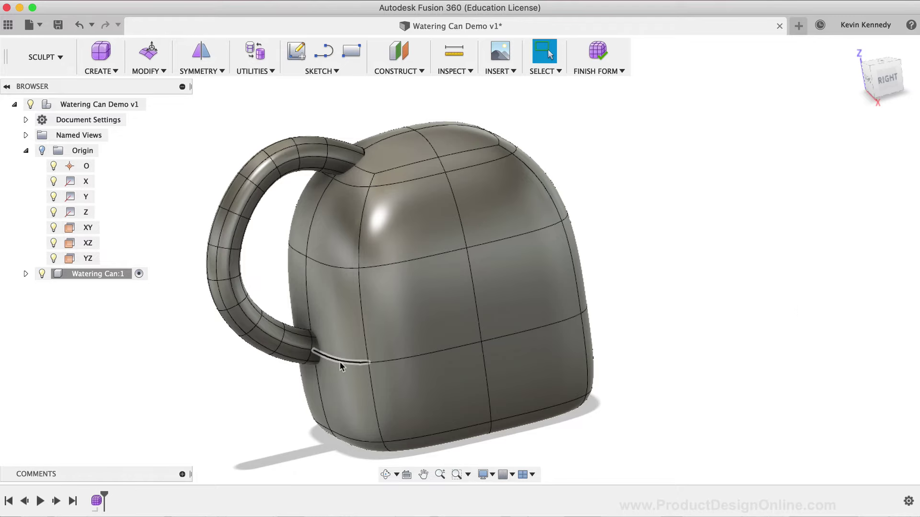
Examine where the lower end of the handle meets the watering can body.
scroll(268, 384, "left", 3)
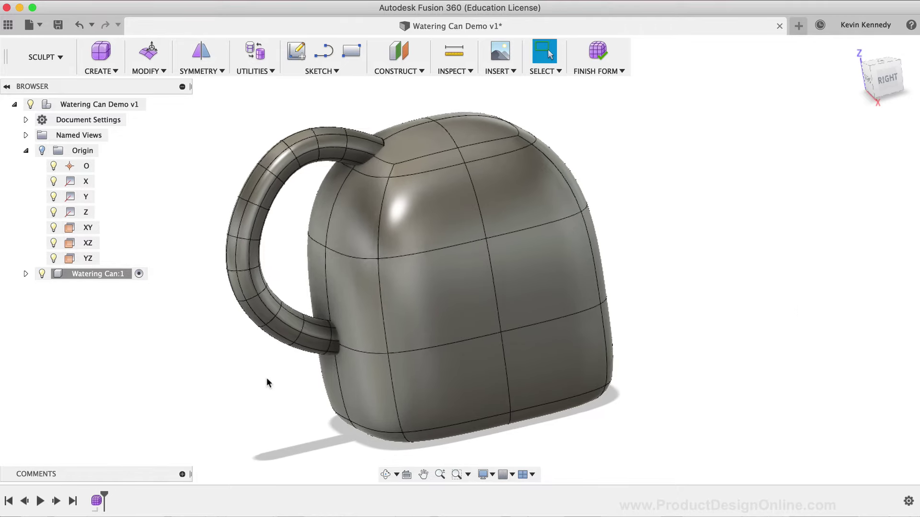
scroll(269, 383, "down", 2)
scroll(269, 382, "up", 3)
scroll(266, 377, "up", 3)
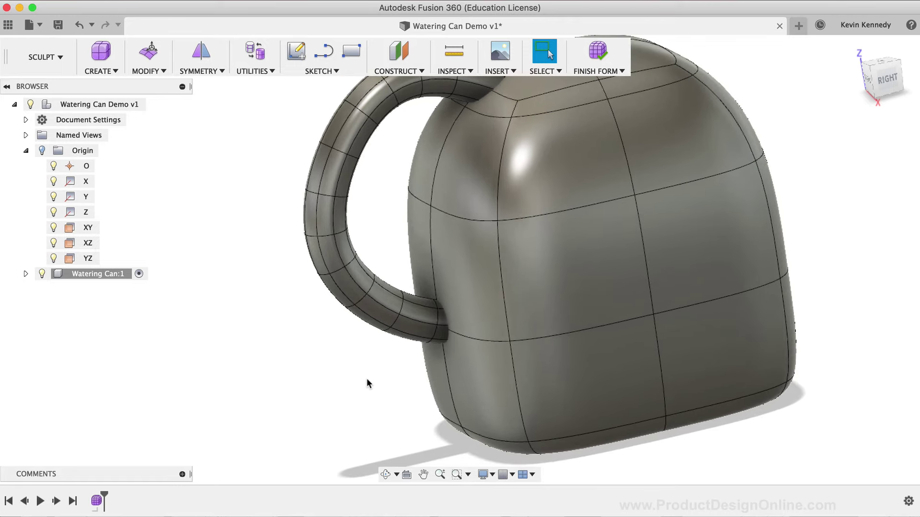
scroll(378, 378, "up", 4)
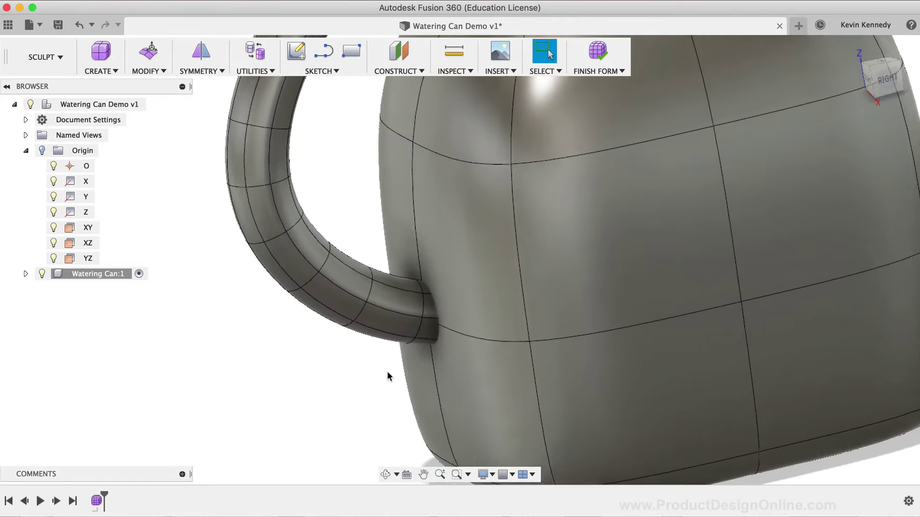
Delete the last two rings of faces at the handle's lower end, leaving a gap to the watering can body.
scroll(387, 372, "left", 2)
scroll(387, 372, "down", 2)
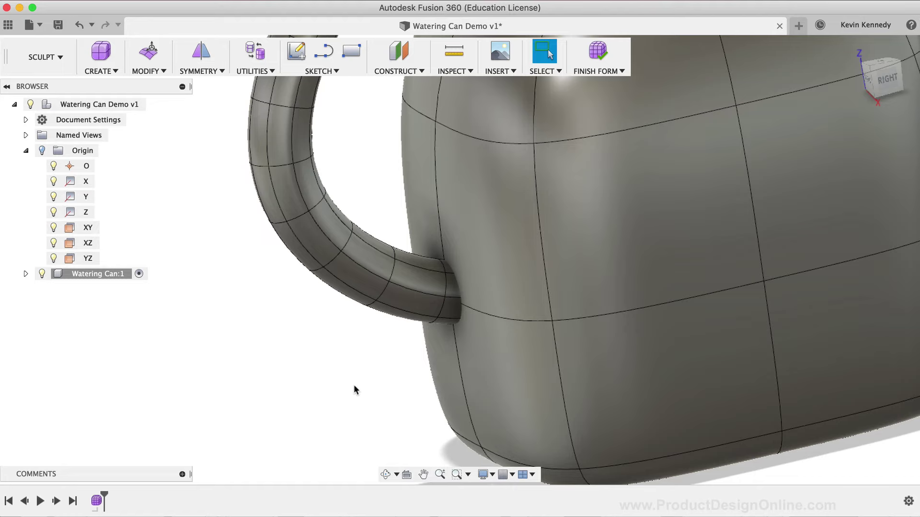
left_click(454, 314)
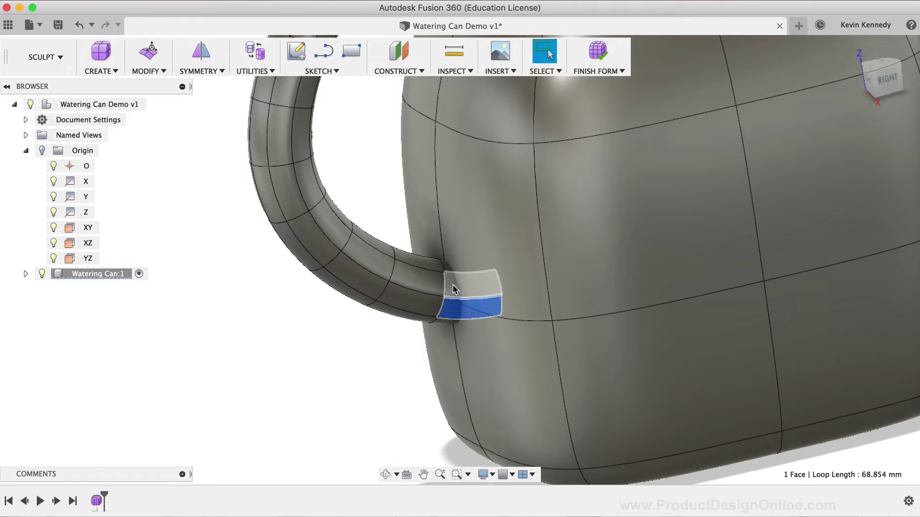
double_click(453, 285)
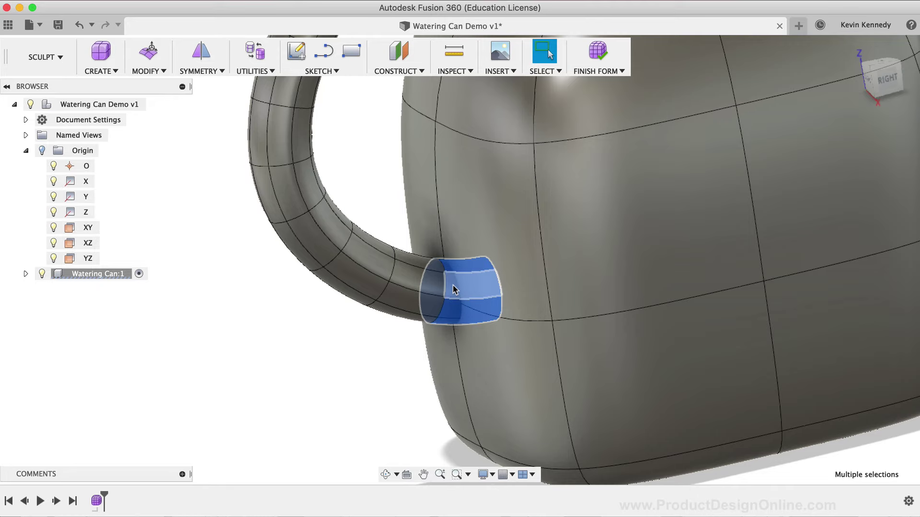
key("Delete")
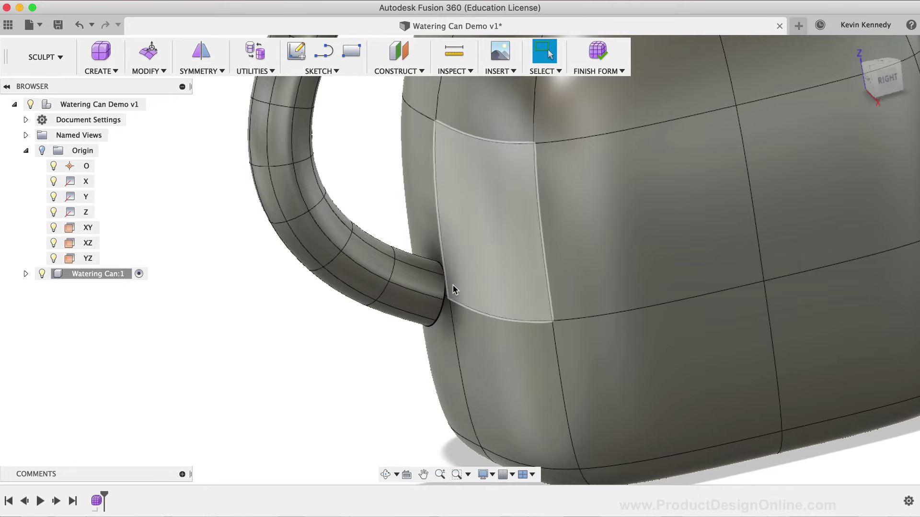
left_click(419, 306)
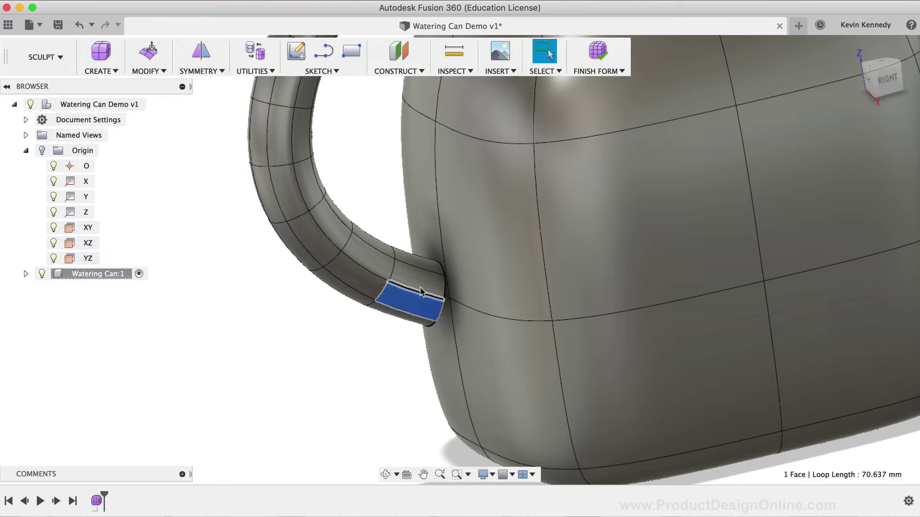
double_click(420, 283)
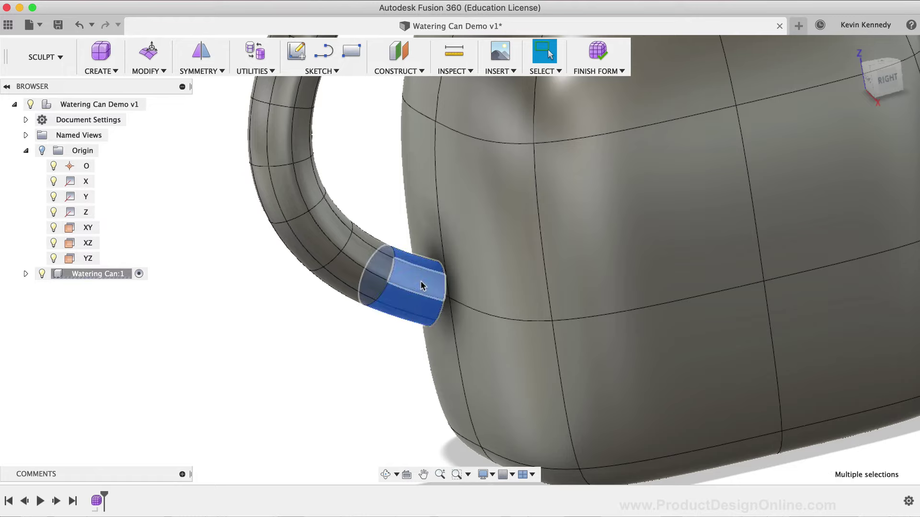
key("Delete")
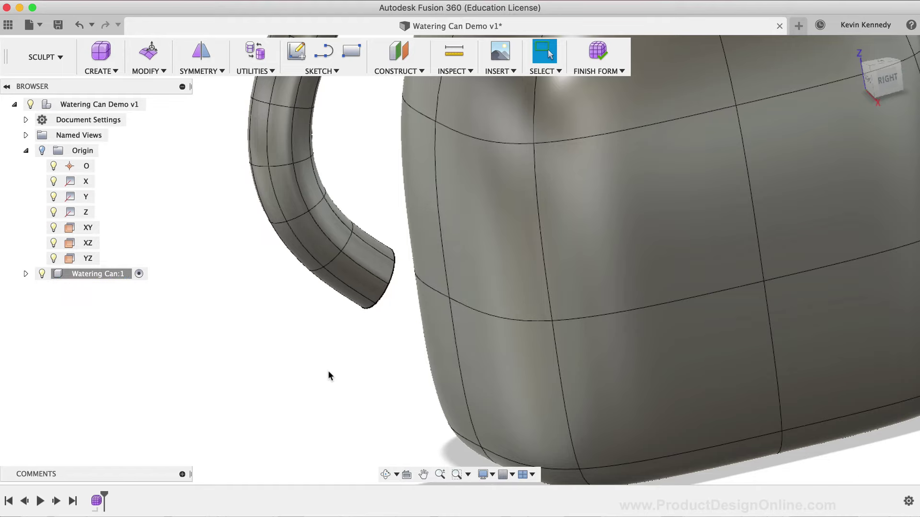
Subdivide the four body faces around the handle's lower end using the Exact insert mode.
scroll(328, 370, "down", 5)
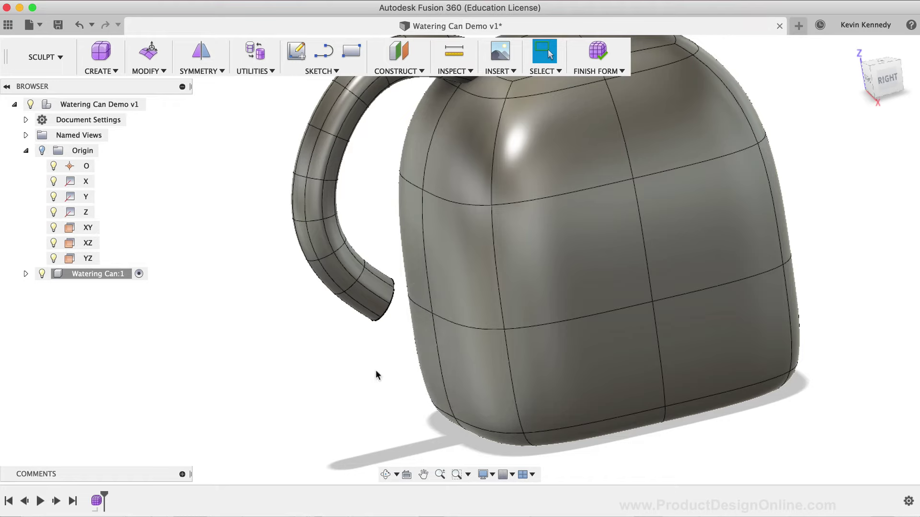
left_click_drag(877, 82, 908, 76)
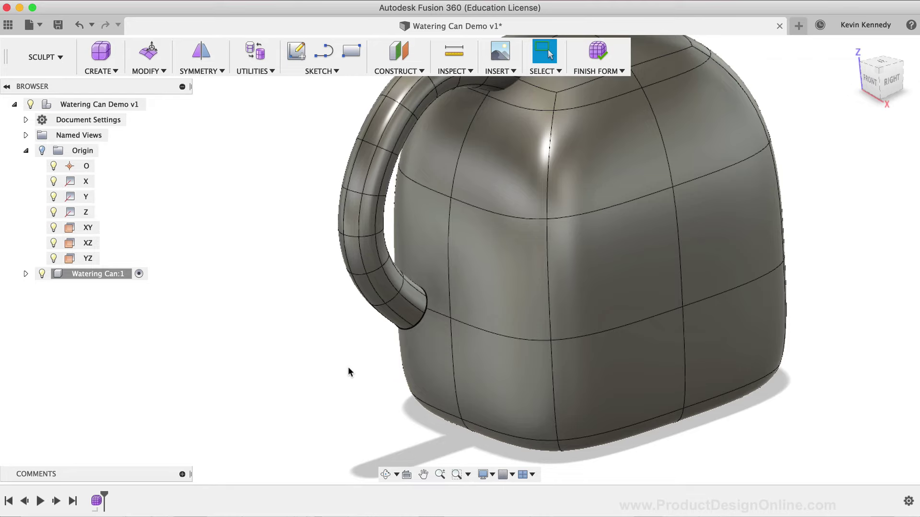
left_click(487, 372)
left_click(484, 292, "shift")
left_click(430, 289, "shift")
left_click(431, 323, "shift")
right_click(430, 323)
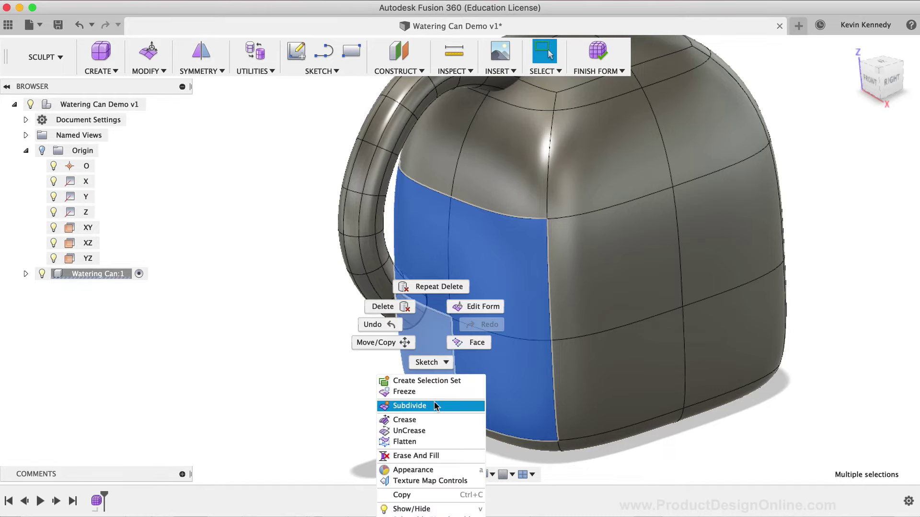
left_click(410, 406)
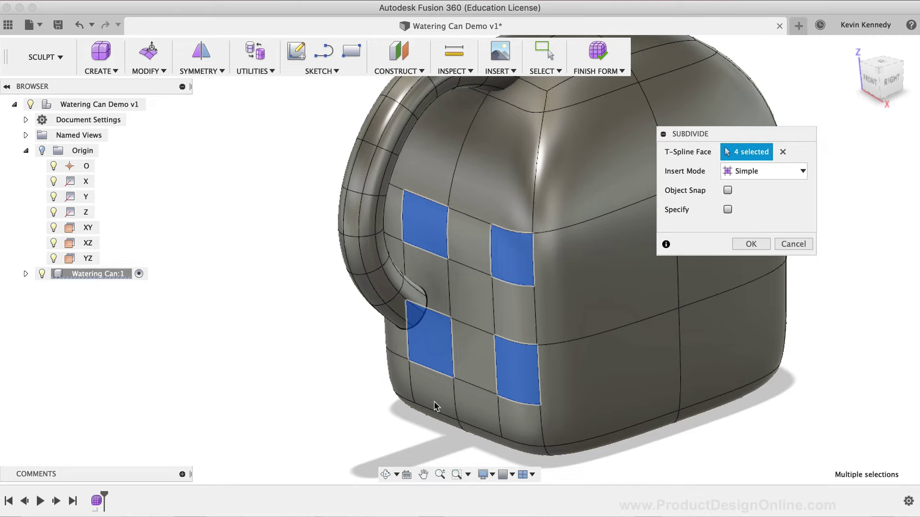
left_click(766, 173)
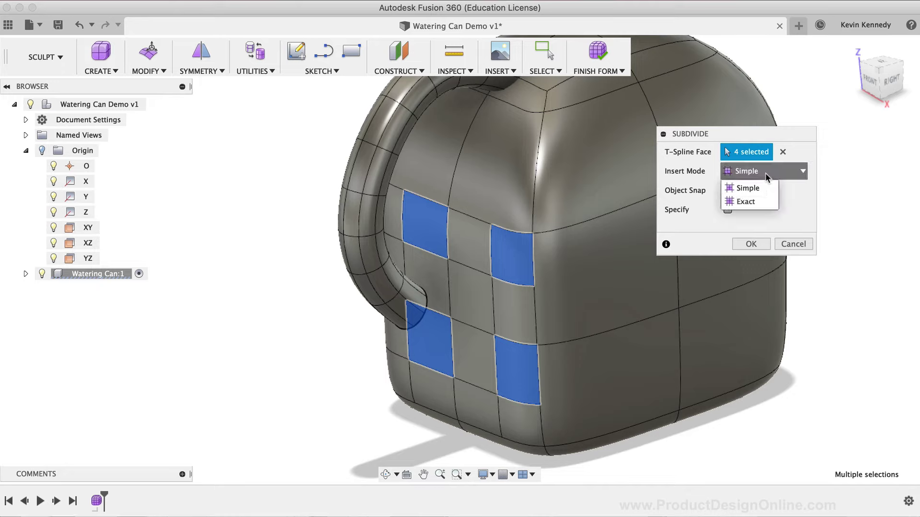
left_click(759, 198)
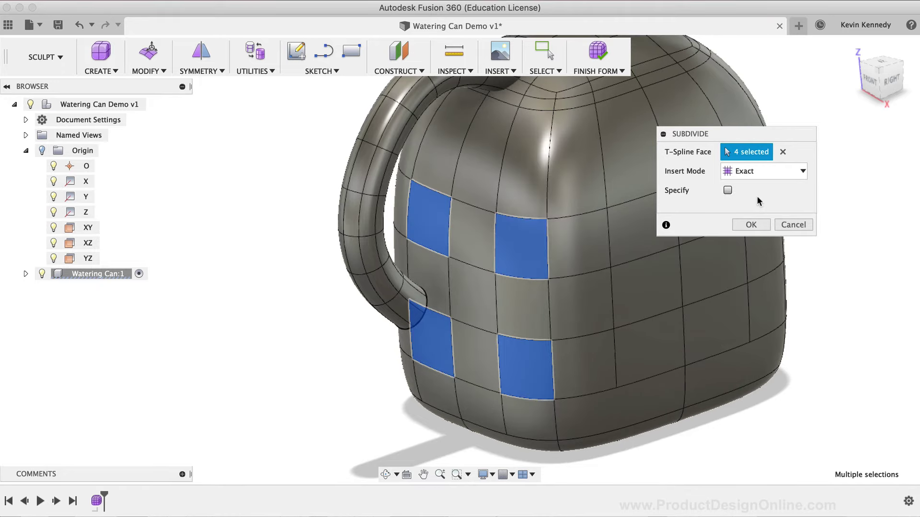
left_click(750, 226)
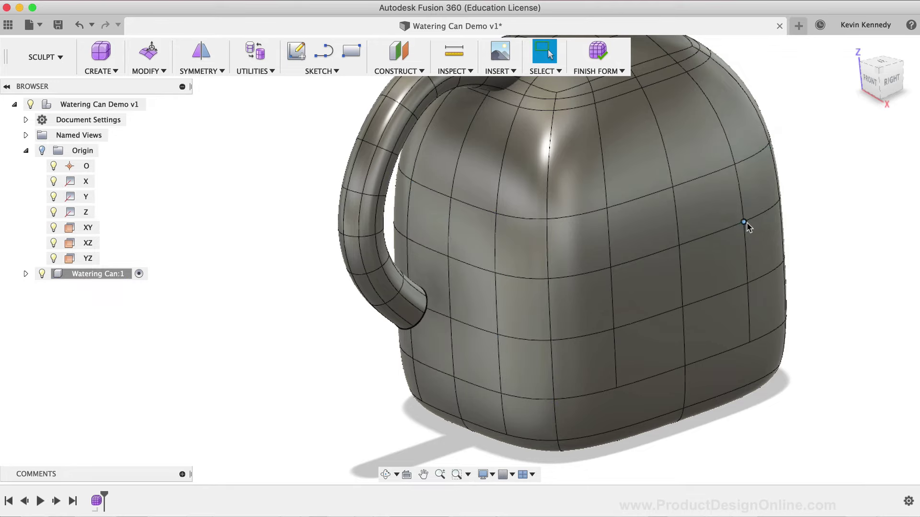
Delete the four central faces of the subdivided area to open a hole in the body facing the handle's lower end.
left_click(491, 357)
left_click(488, 301, "shift")
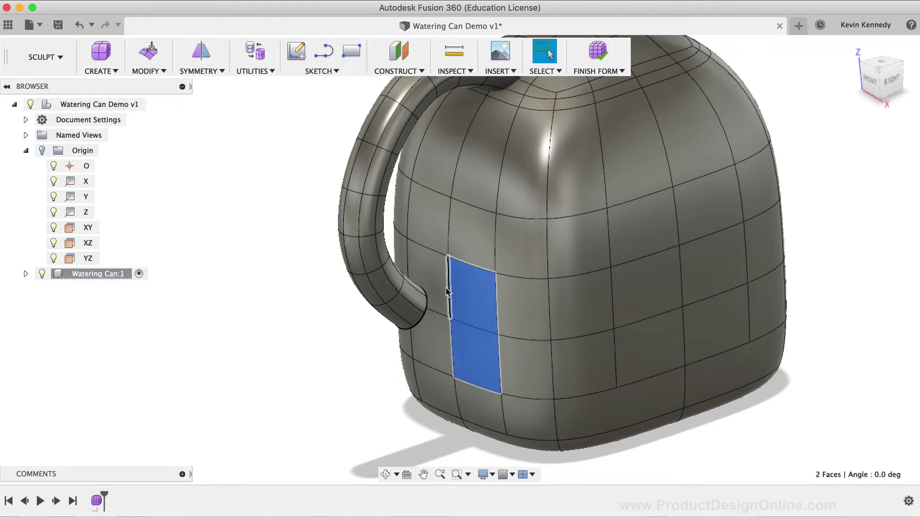
left_click(437, 286, "shift")
left_click(436, 337, "shift")
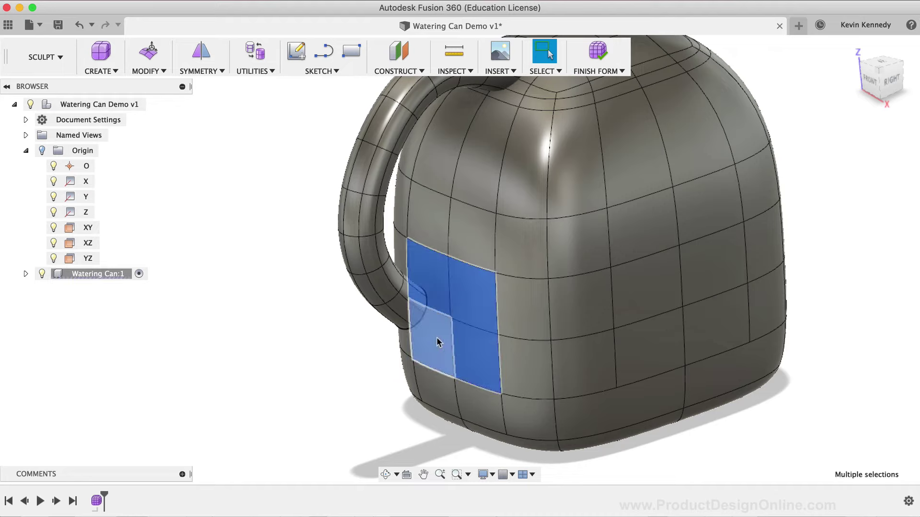
key("Delete")
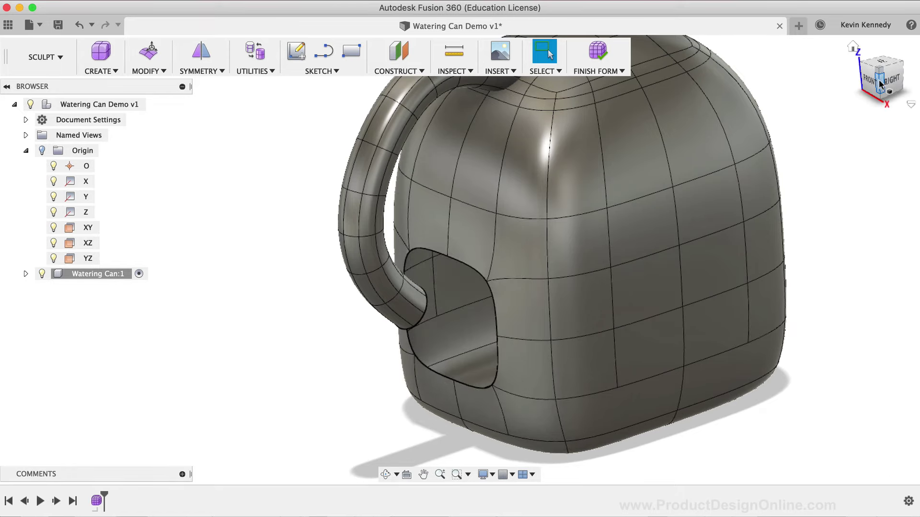
Bridge the edge loop of the body's lower hole to the open lower end of the handle with 3 faces.
mouse_move(884, 84)
left_mouse_down()
mouse_move(834, 66)
mouse_move(884, 77)
mouse_move(877, 85)
left_mouse_up()
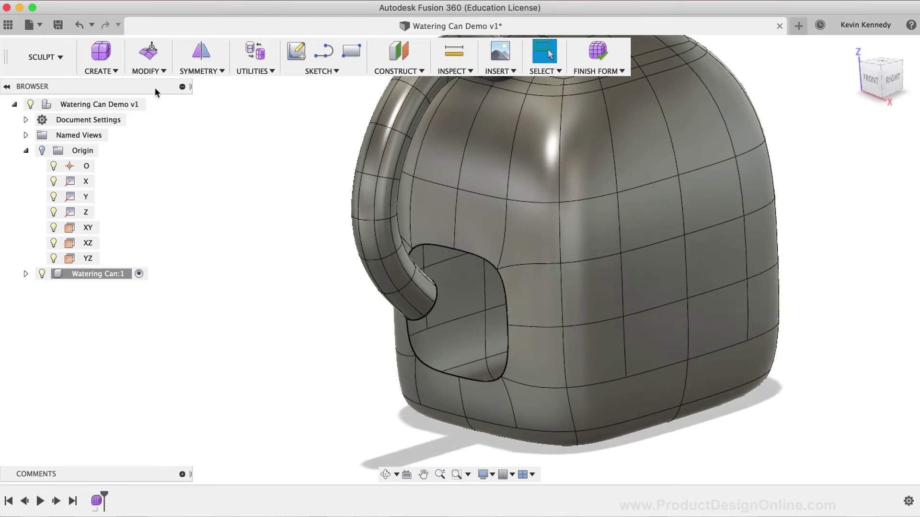
left_click(154, 71)
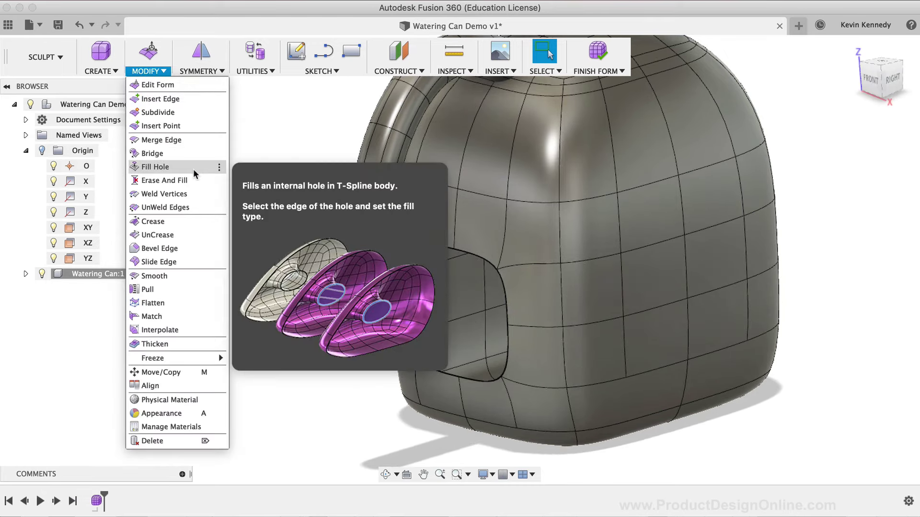
left_click(194, 153)
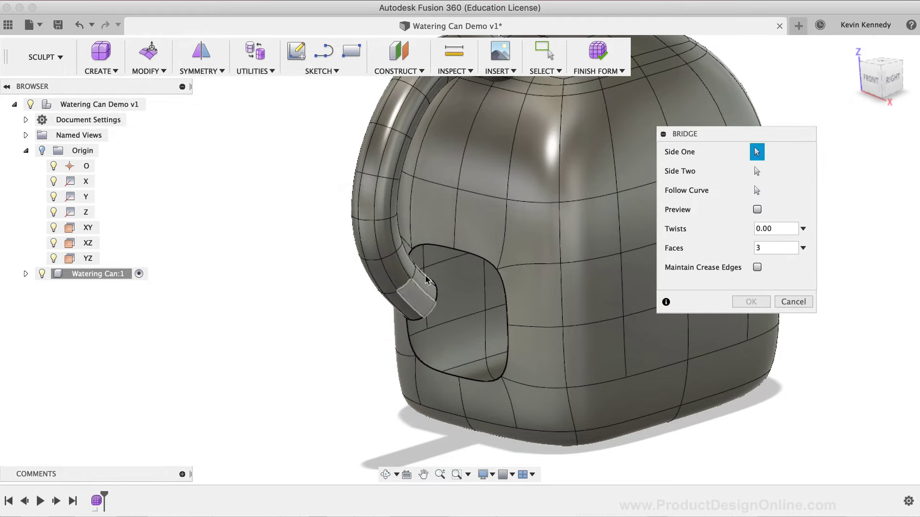
left_click(472, 258)
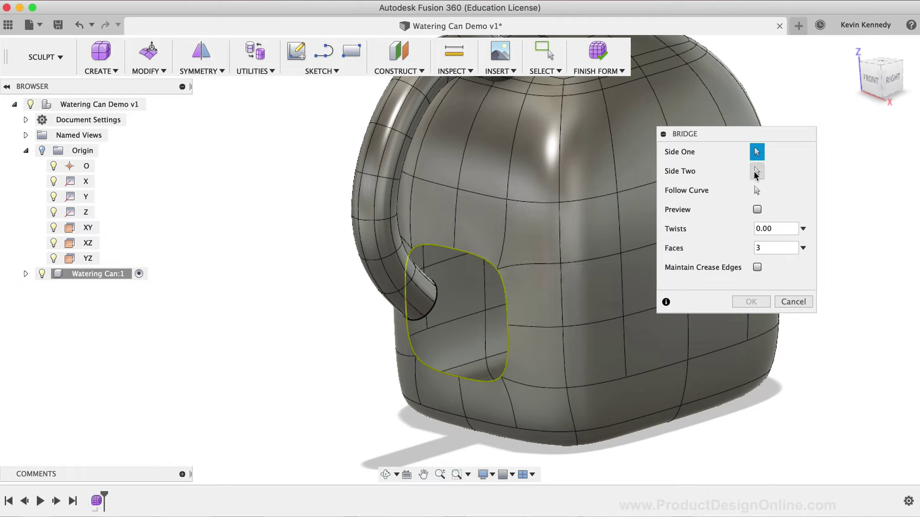
left_click(756, 173)
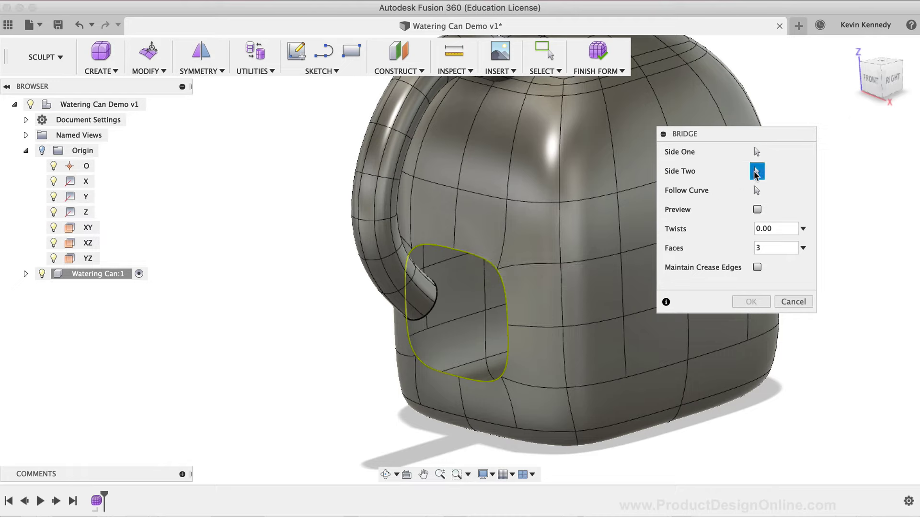
left_click(429, 315)
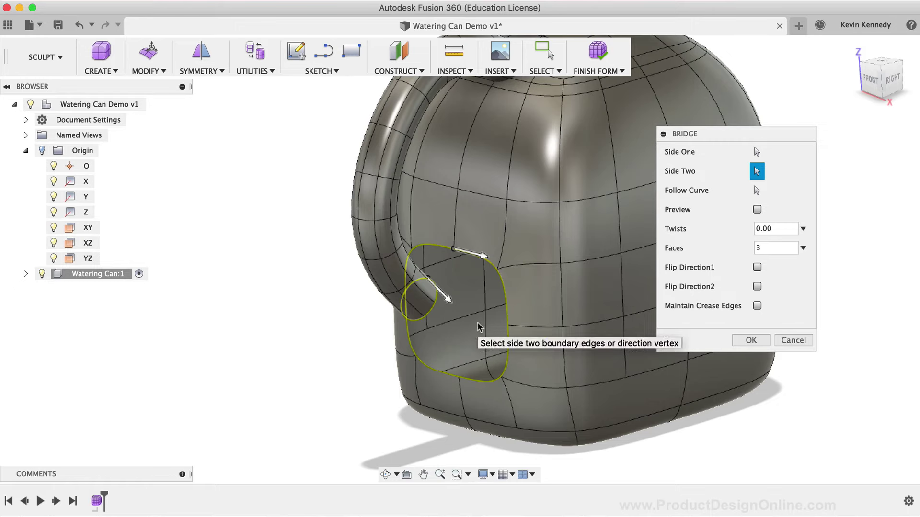
left_click(751, 340)
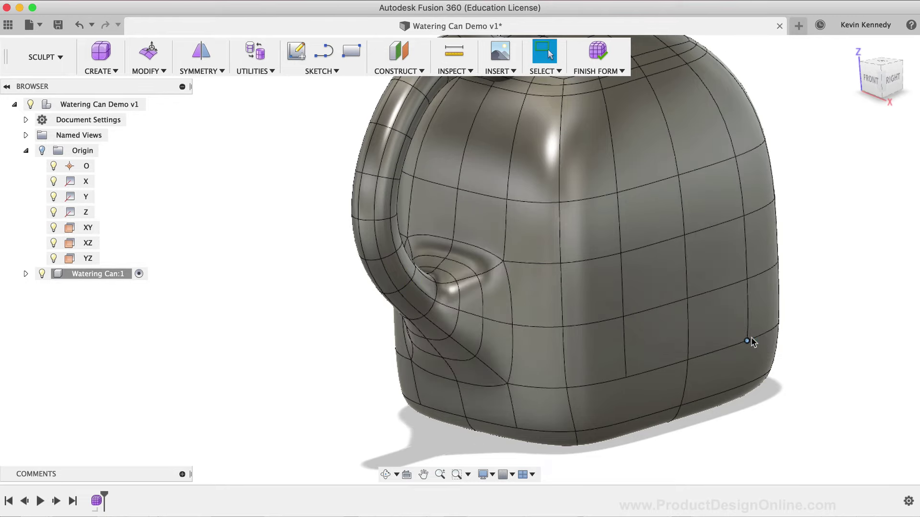
Delete the last ring of faces at the handle's upper end, where it runs into the body.
mouse_move(892, 82)
left_mouse_down()
mouse_move(865, 78)
mouse_move(887, 89)
mouse_move(888, 82)
mouse_move(888, 91)
left_mouse_up()
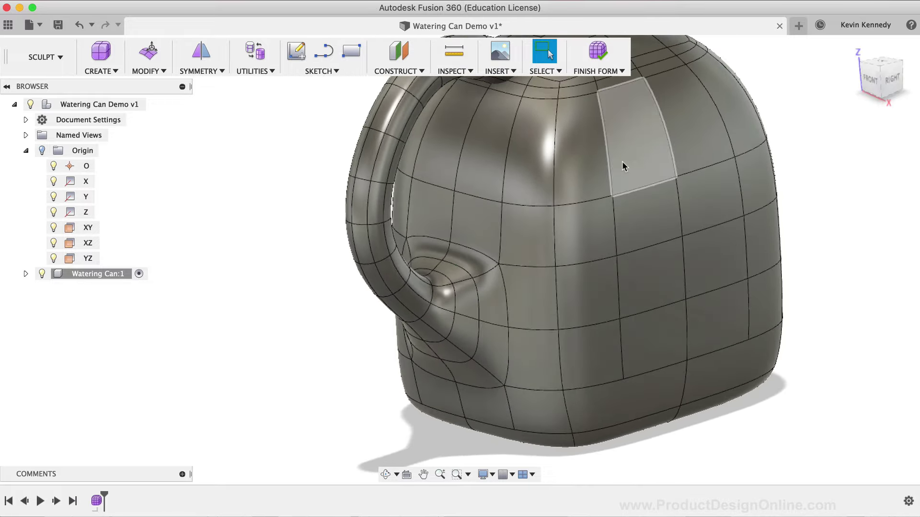
scroll(621, 161, "down", 5)
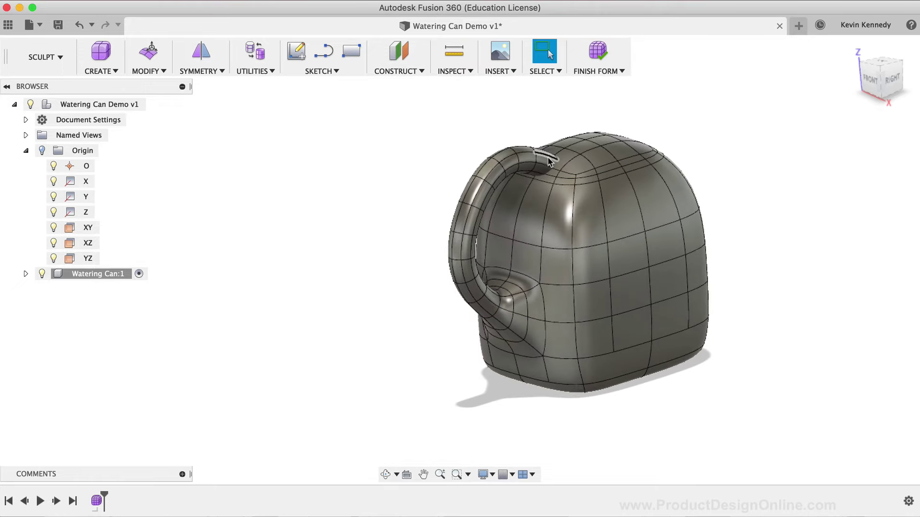
scroll(550, 145, "up", 4)
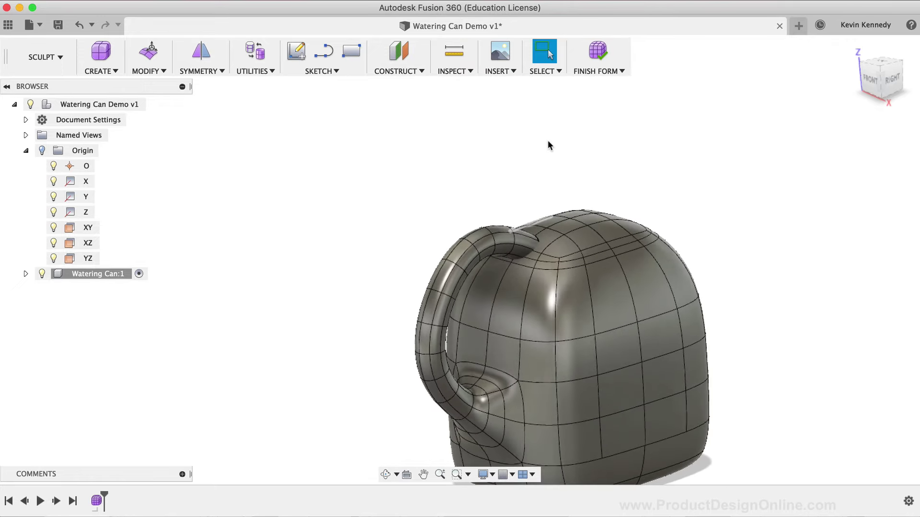
scroll(551, 141, "up", 2)
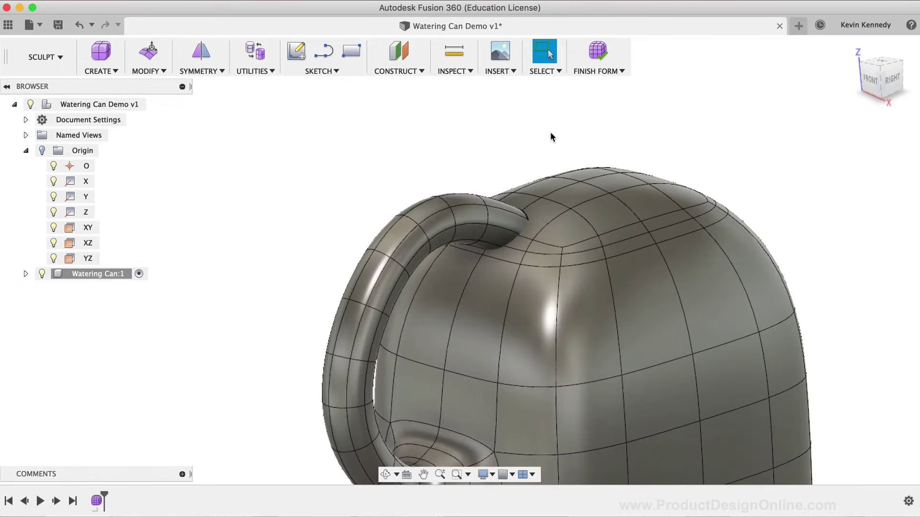
left_click(509, 218)
double_click(501, 204, "shift")
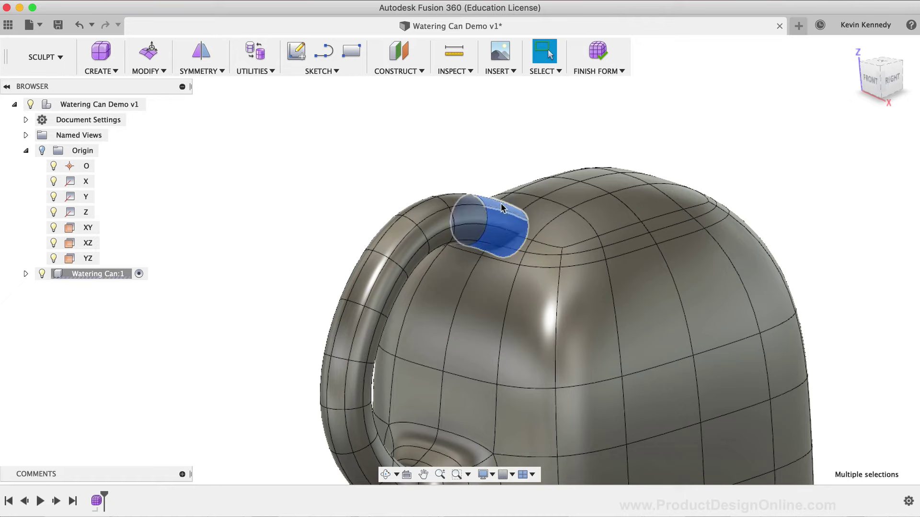
key("Delete")
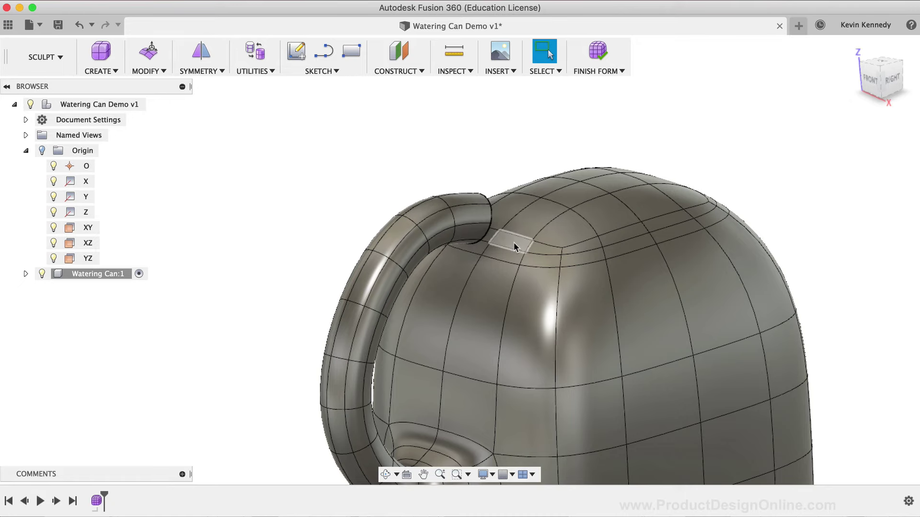
Delete the body faces facing the handle's upper end to open a hole in the top of the can.
left_click(514, 243)
left_click(511, 209, "shift")
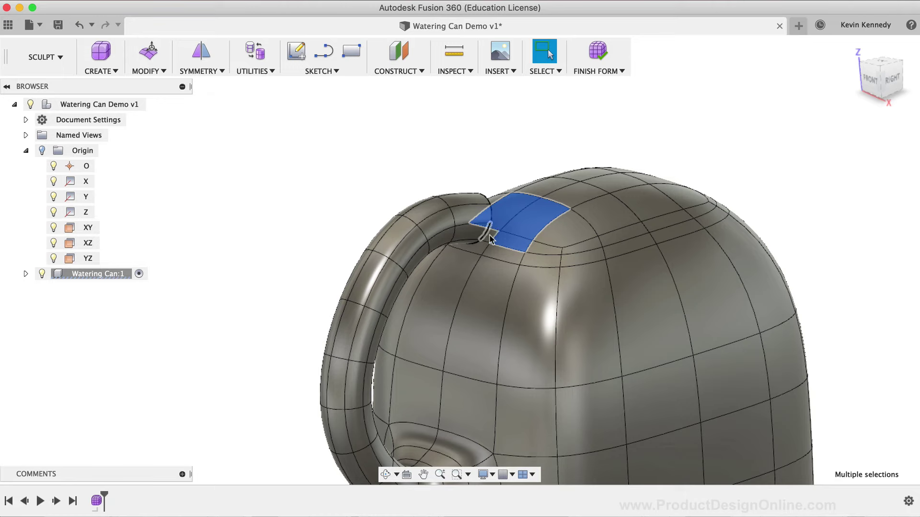
key("Delete")
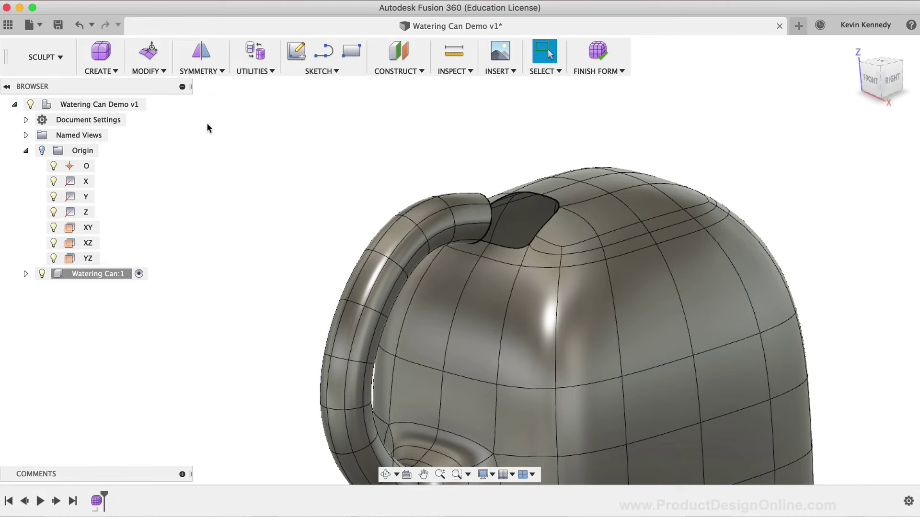
Bridge the edge loop of the hole in the top of the can to the open upper end of the handle with 3 faces.
left_click(136, 71)
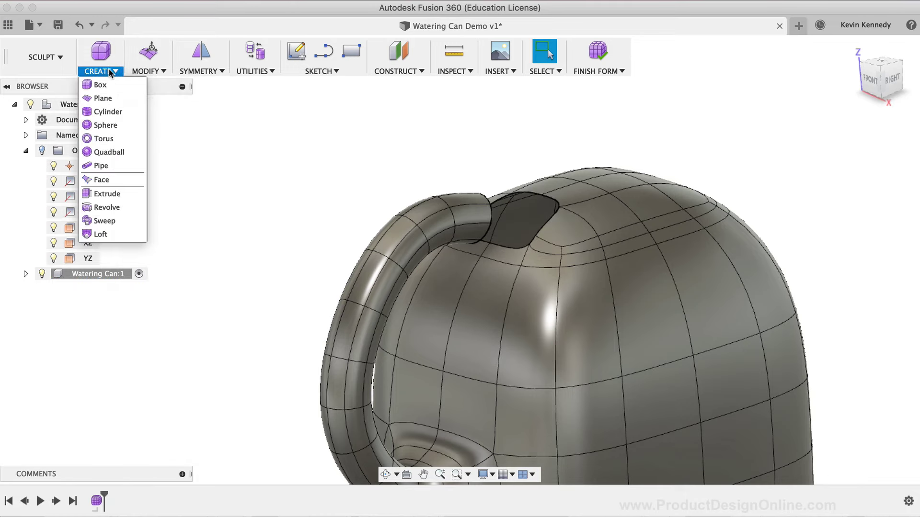
left_click(152, 153)
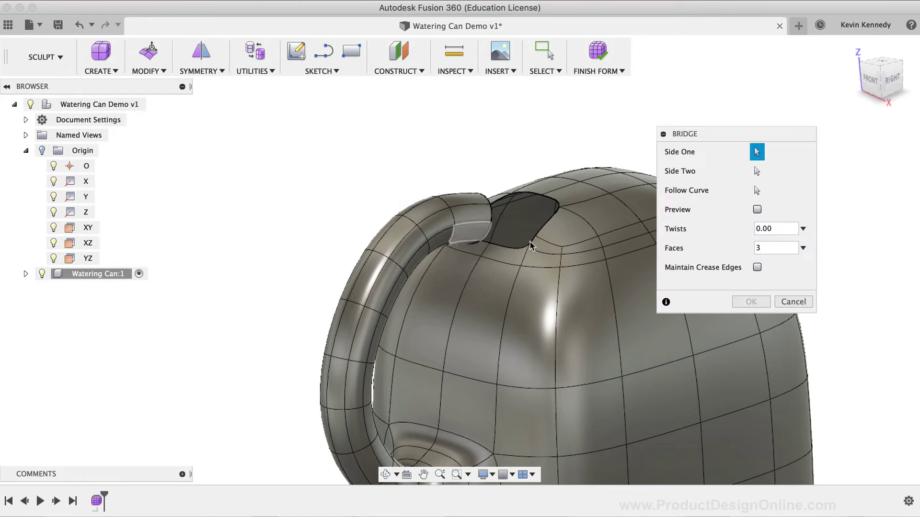
left_click(550, 203)
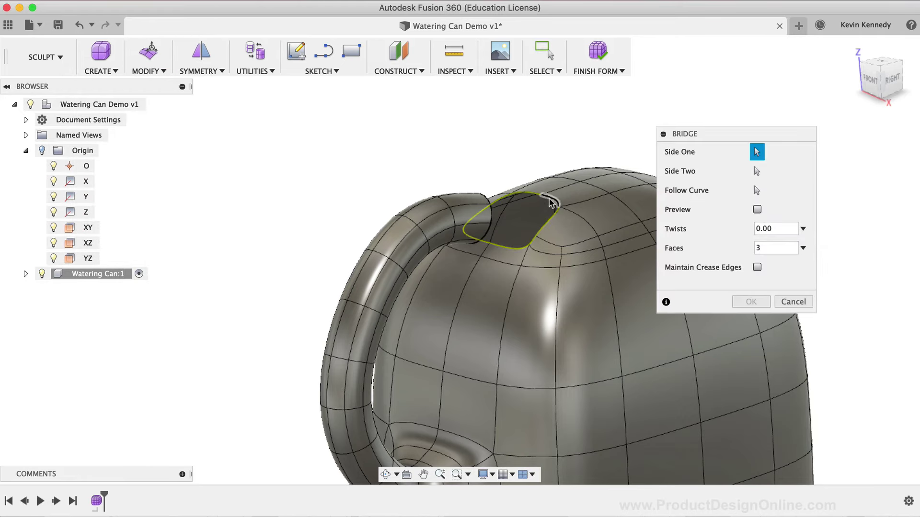
left_click(757, 171)
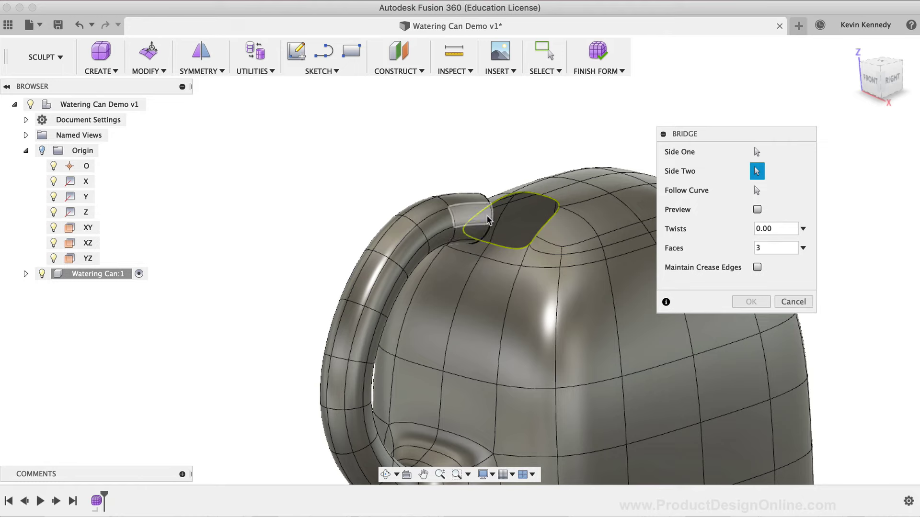
left_click(467, 235)
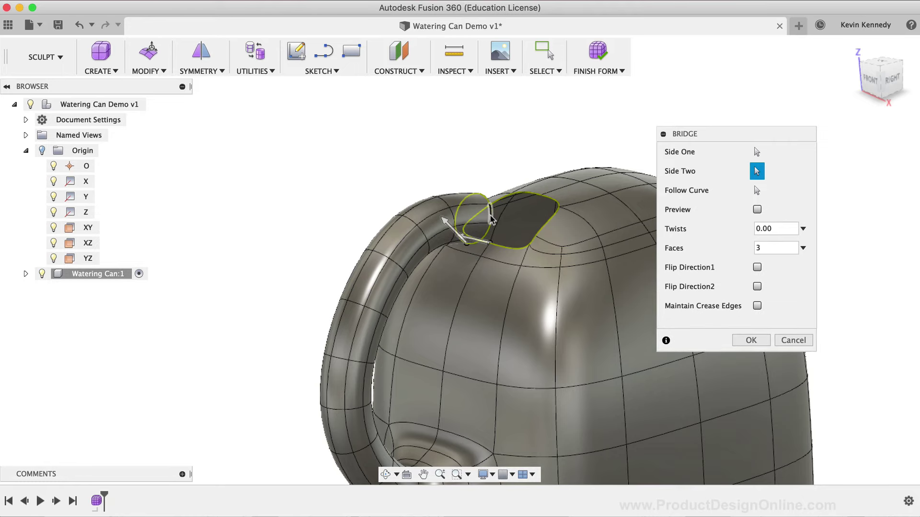
left_click(753, 340)
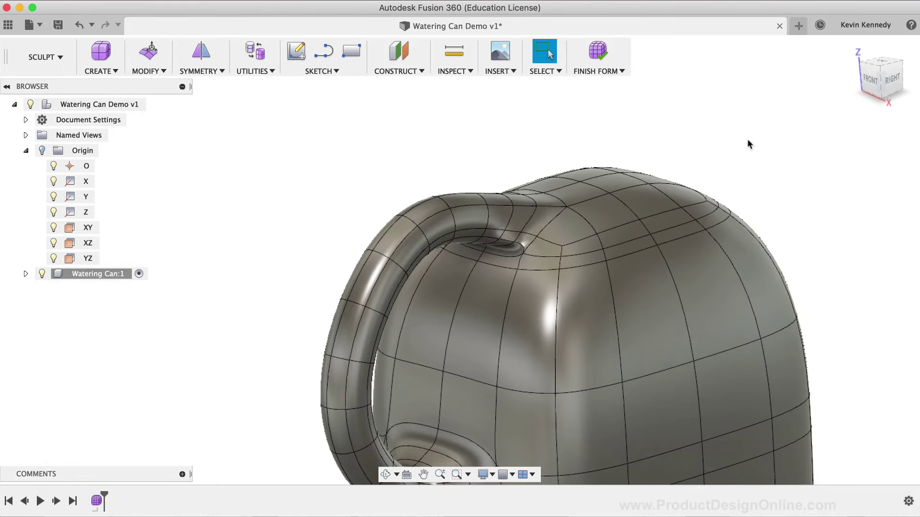
Construct a plane at an angle of 105 degrees around the origin's X axis.
left_click(854, 49)
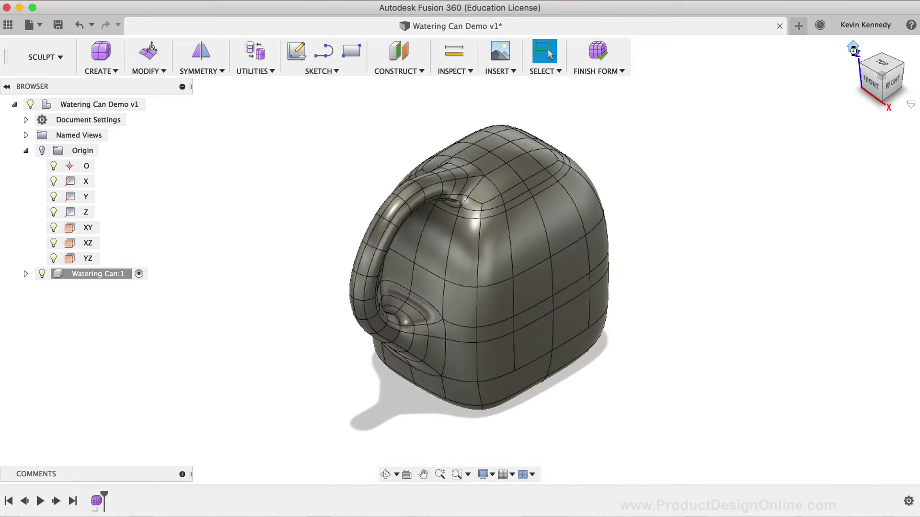
left_click_drag(890, 94, 858, 70)
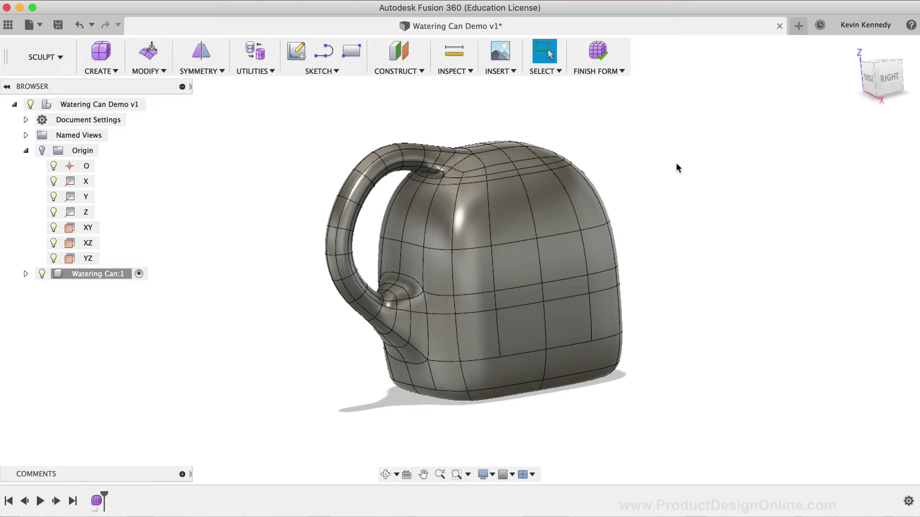
left_click(398, 71)
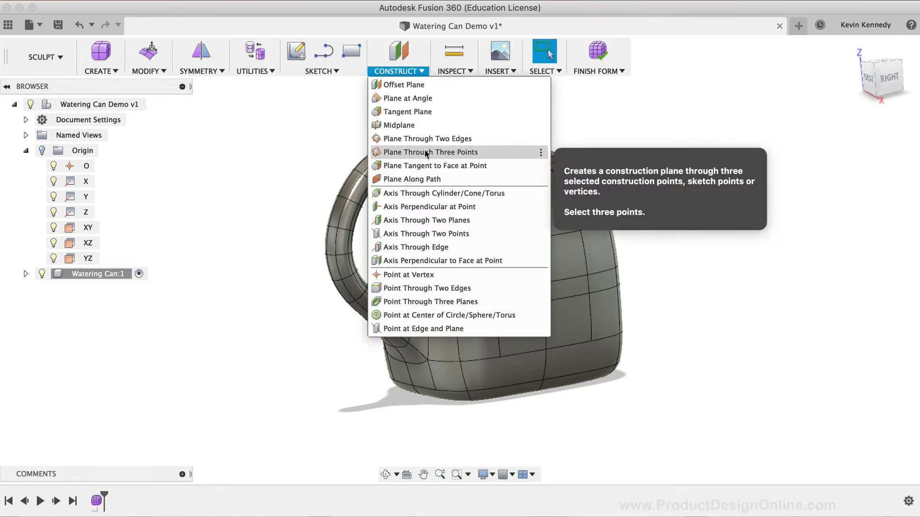
left_click(461, 98)
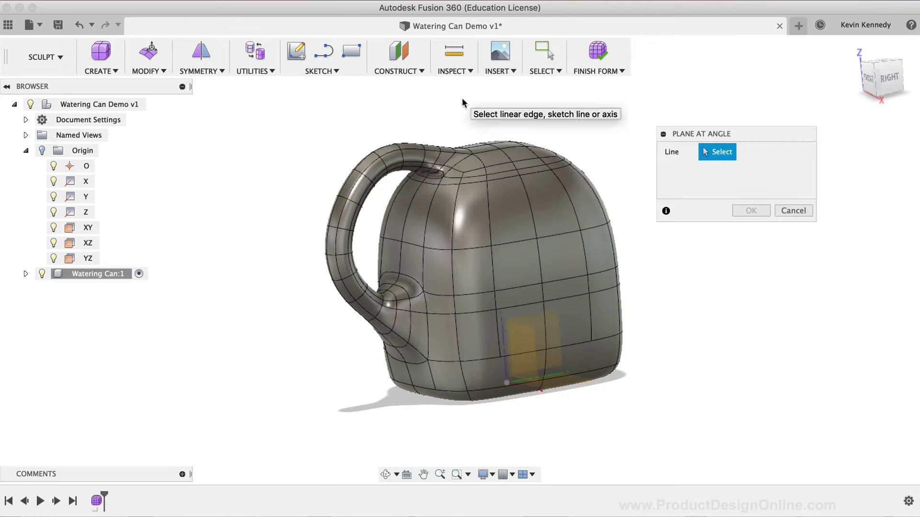
middle_click_drag(462, 250, 789, 102, "shift")
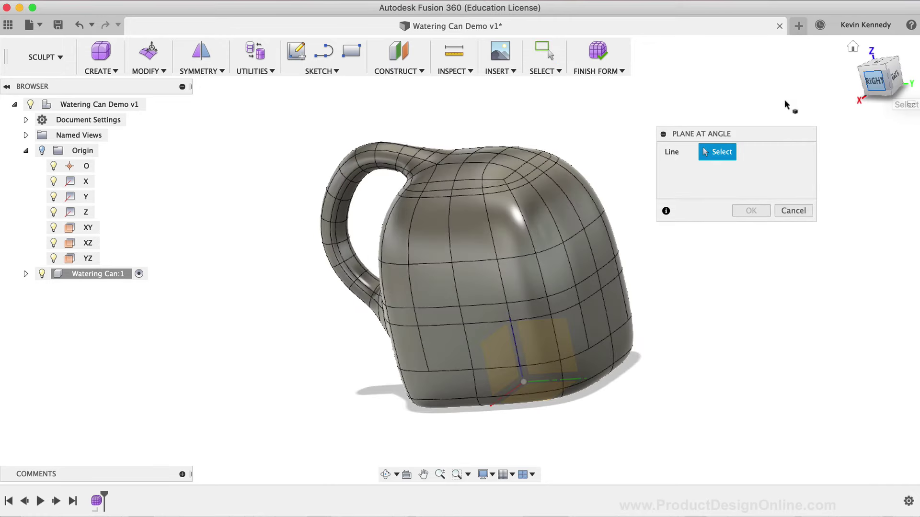
left_click(494, 406)
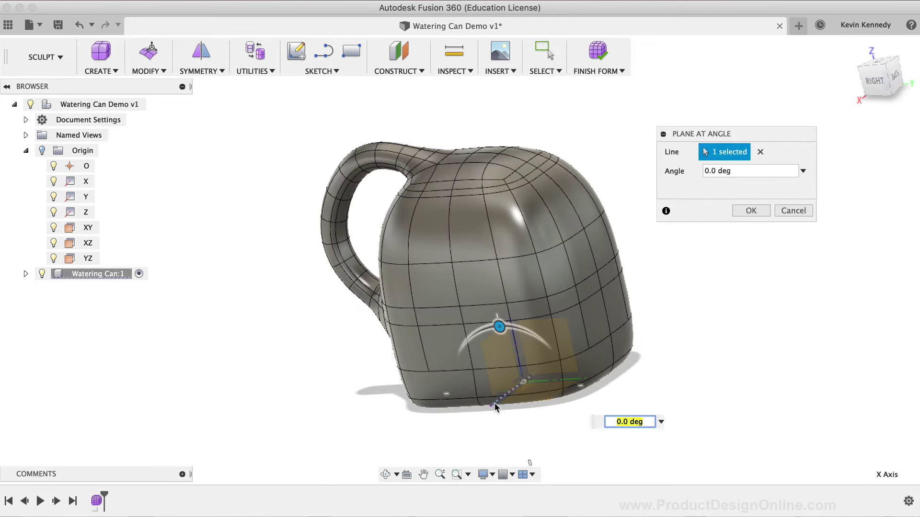
type("105")
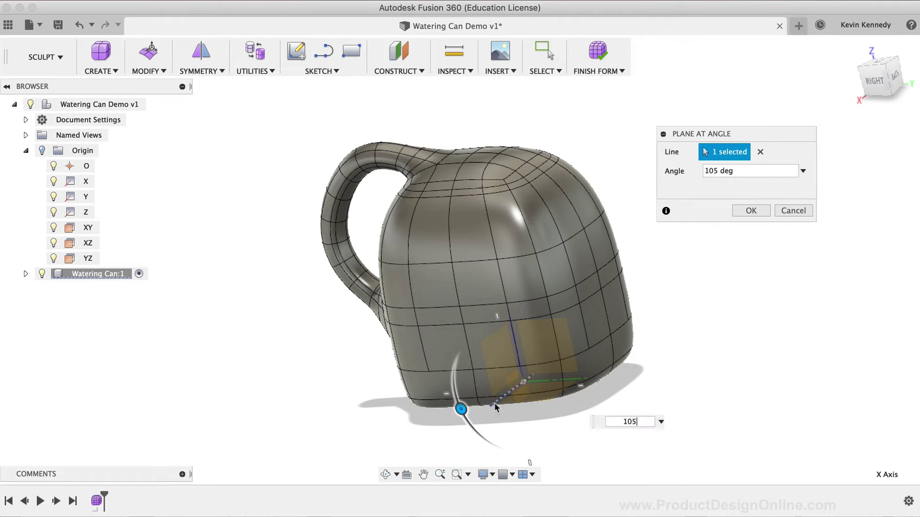
key("Return")
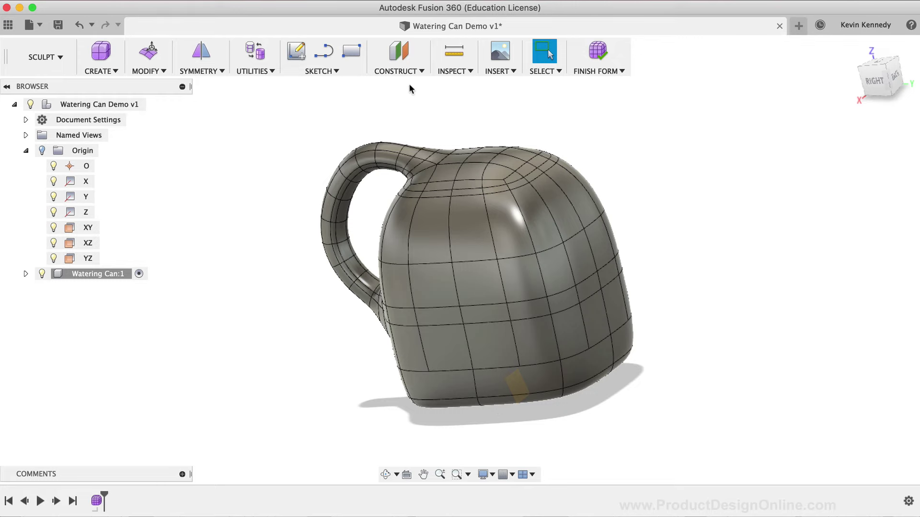
Offset a construction plane -150 mm from the angled plane, toward the side of the can opposite the handle.
left_click(399, 57)
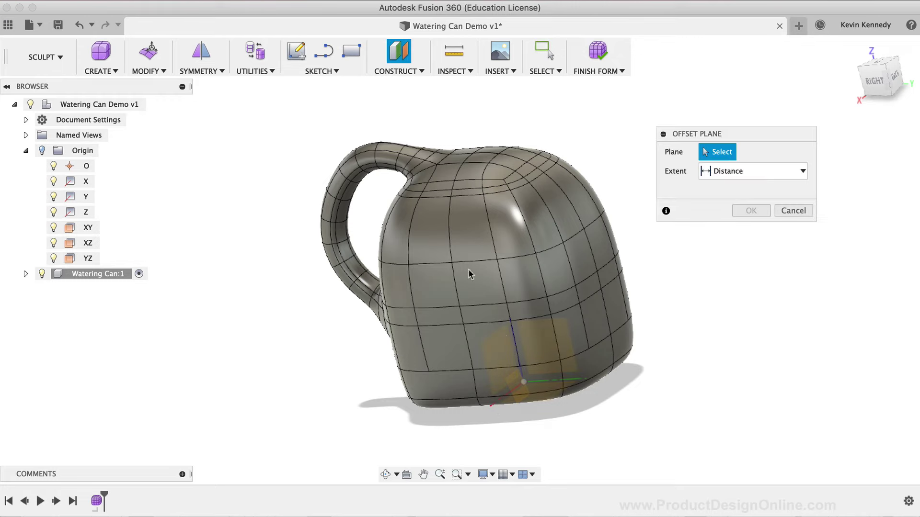
left_click(517, 396)
type("150")
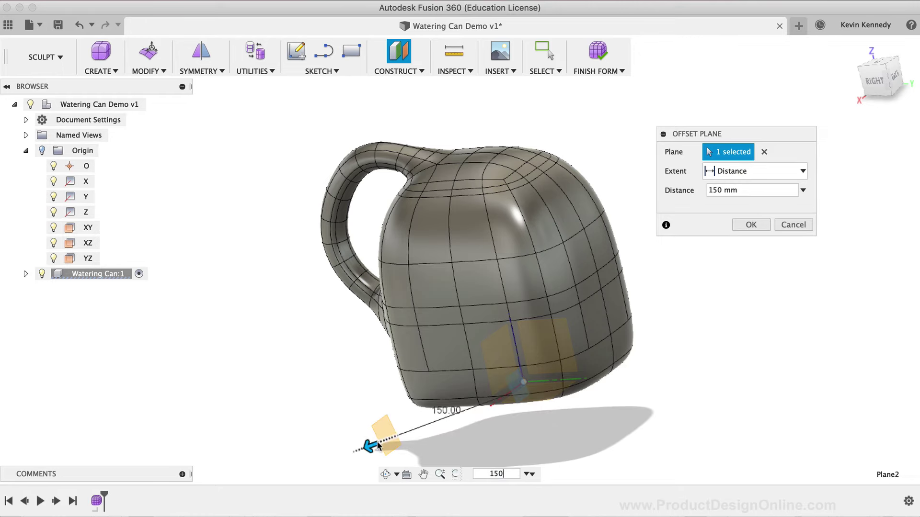
left_click(709, 191)
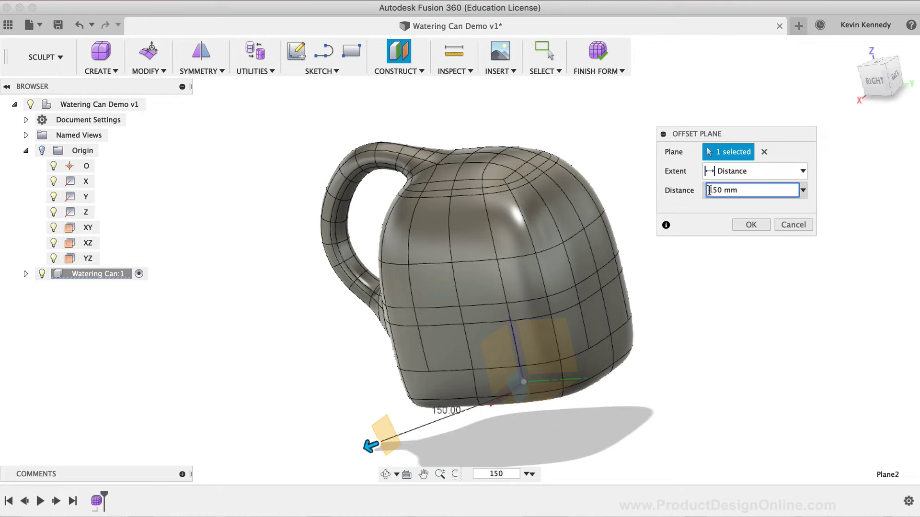
type("-")
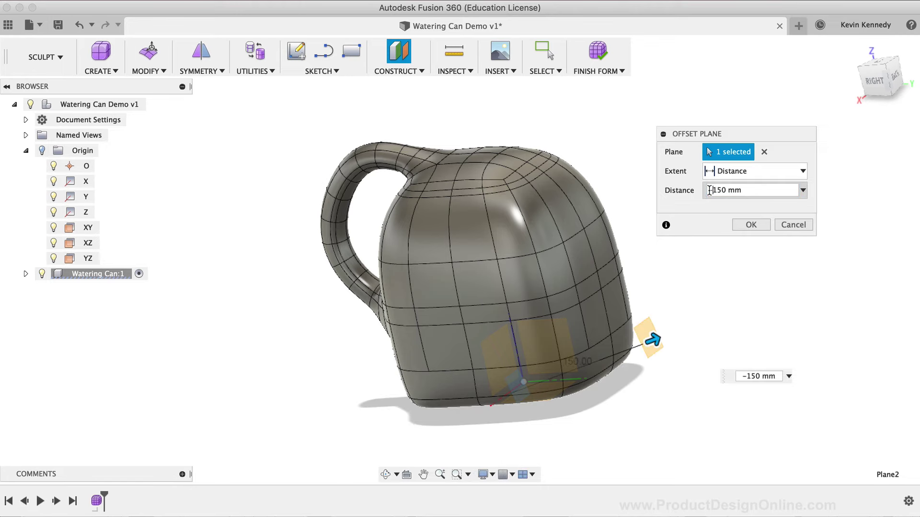
left_click(740, 225)
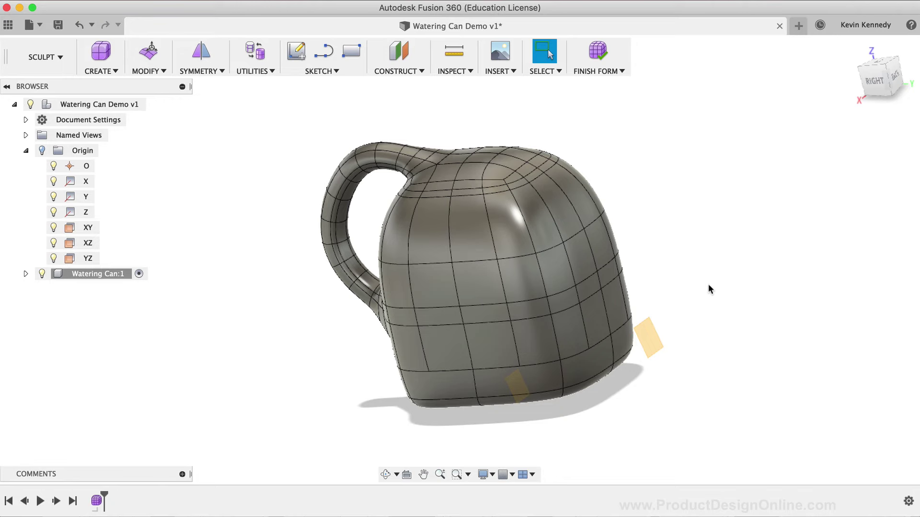
Create a sketch on the offset plane and place an ellipse's centre where the body's vertical centre edge crosses the lower close horizontal edge.
right_click(647, 338)
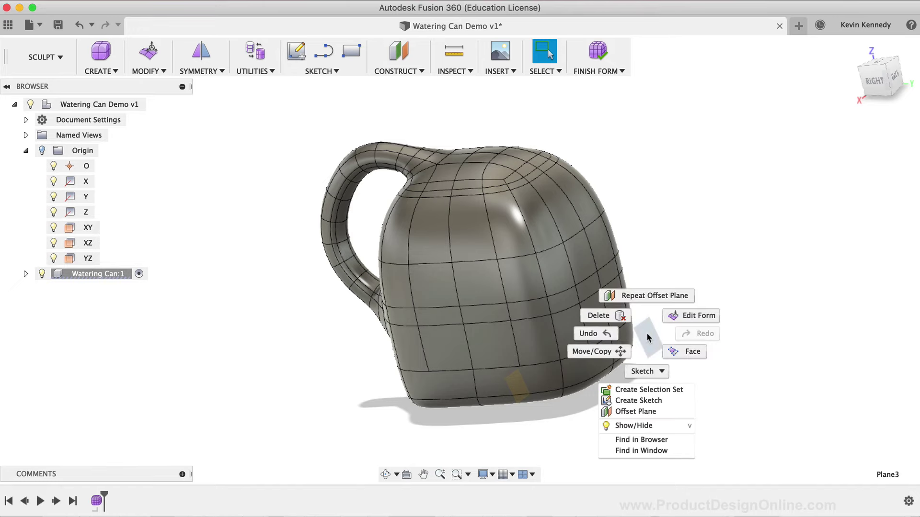
left_click(640, 401)
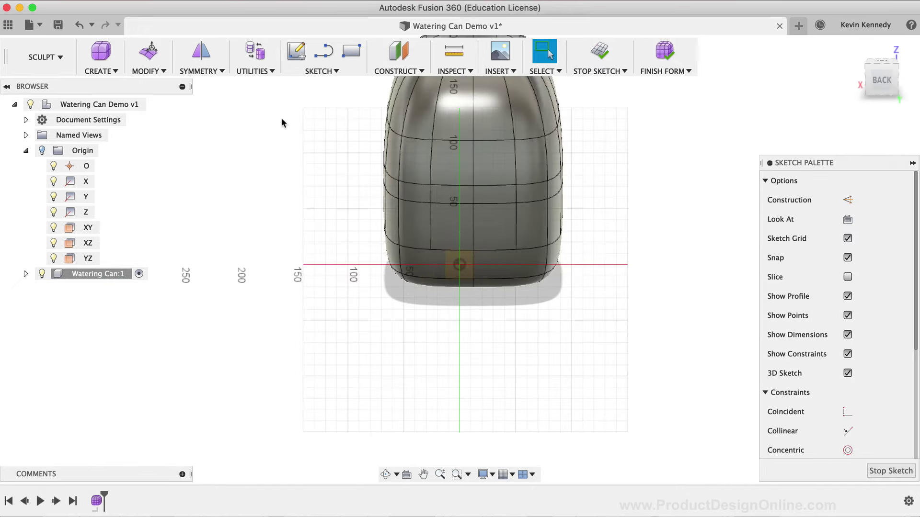
left_click(322, 70)
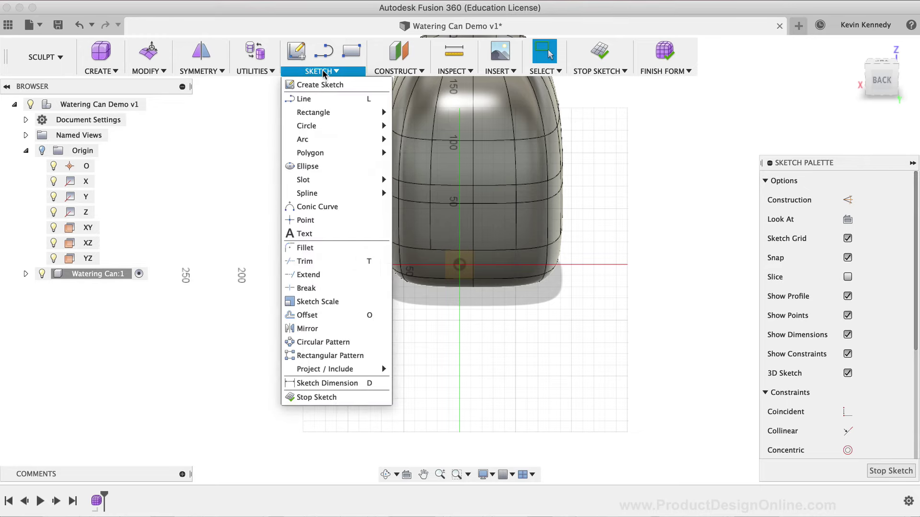
left_click(328, 167)
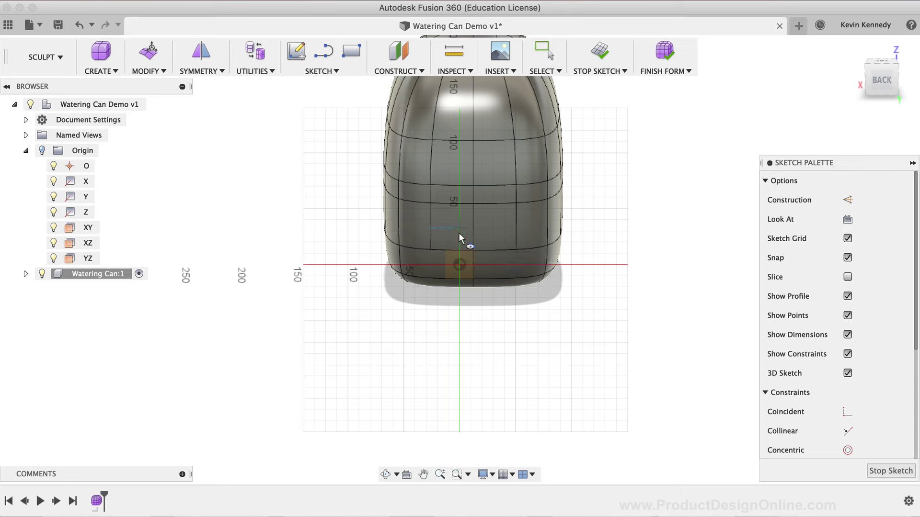
left_click(472, 202)
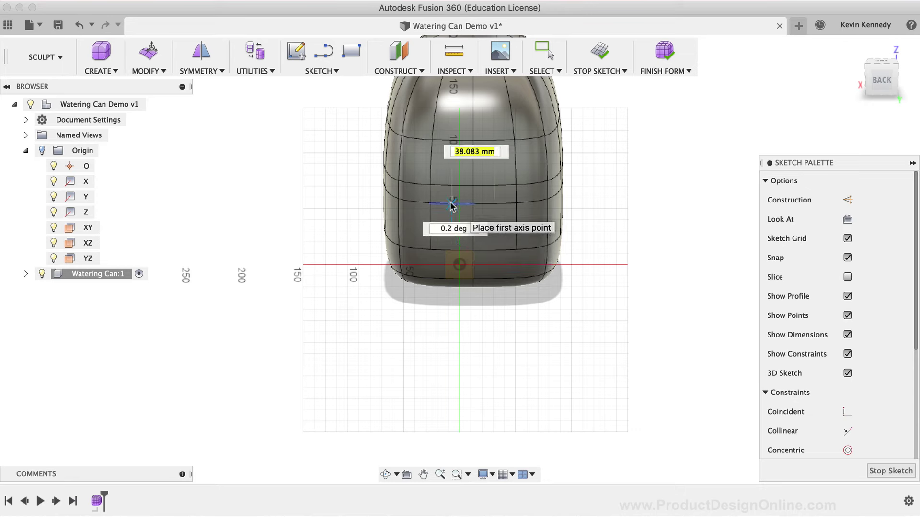
Finish the ellipse with both axes 50 mm long and the first axis at 0 degrees.
type("50")
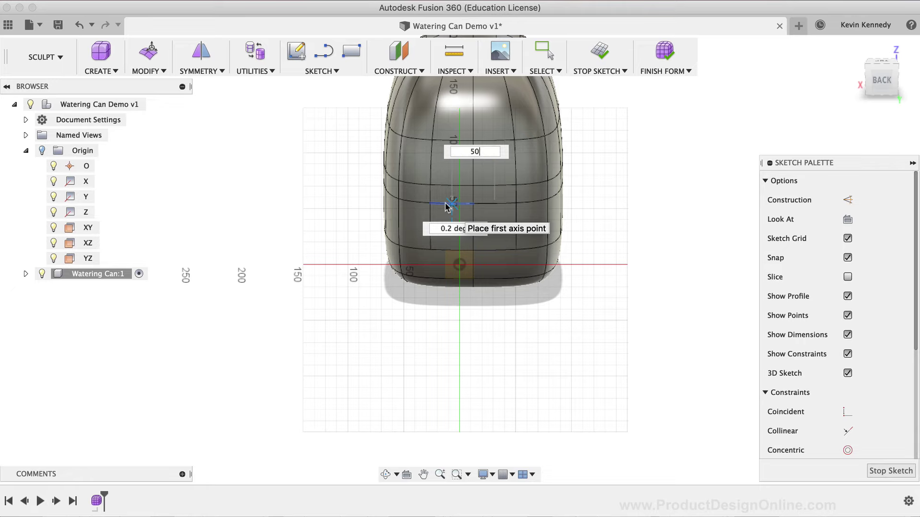
key("Tab")
type("0")
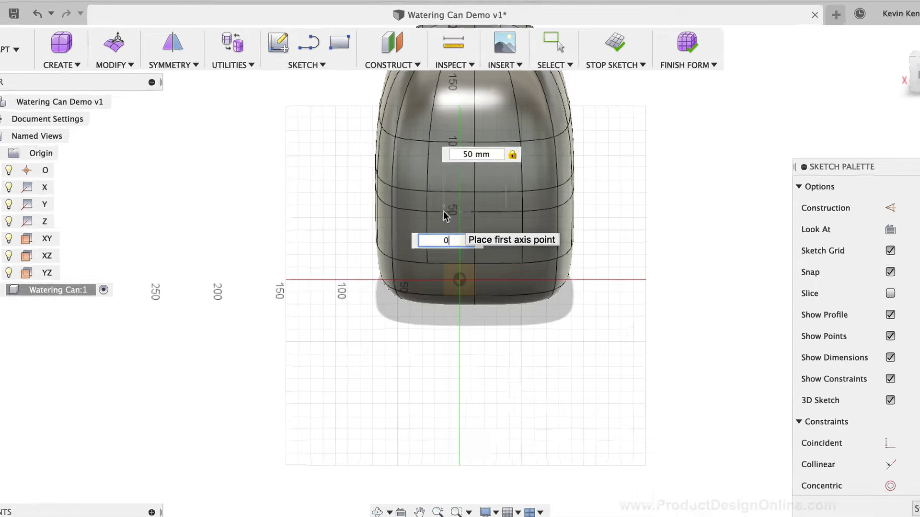
key("Tab")
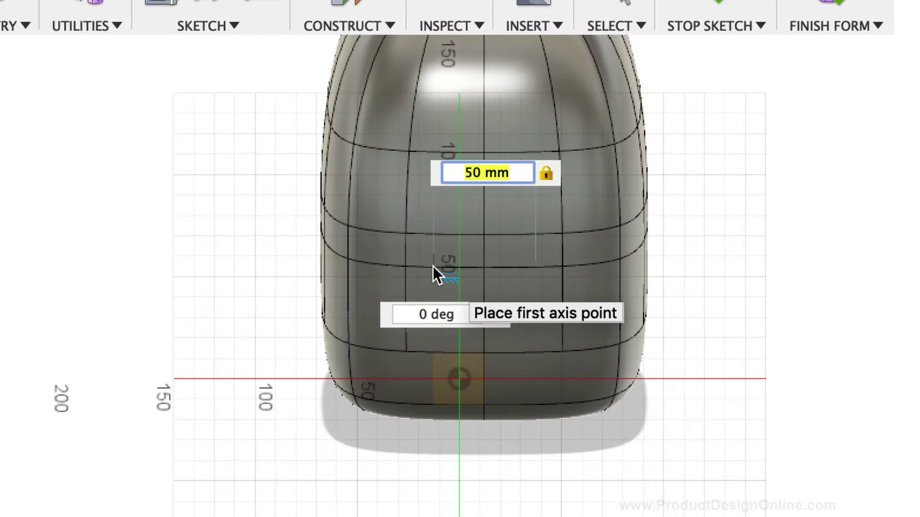
key("Tab")
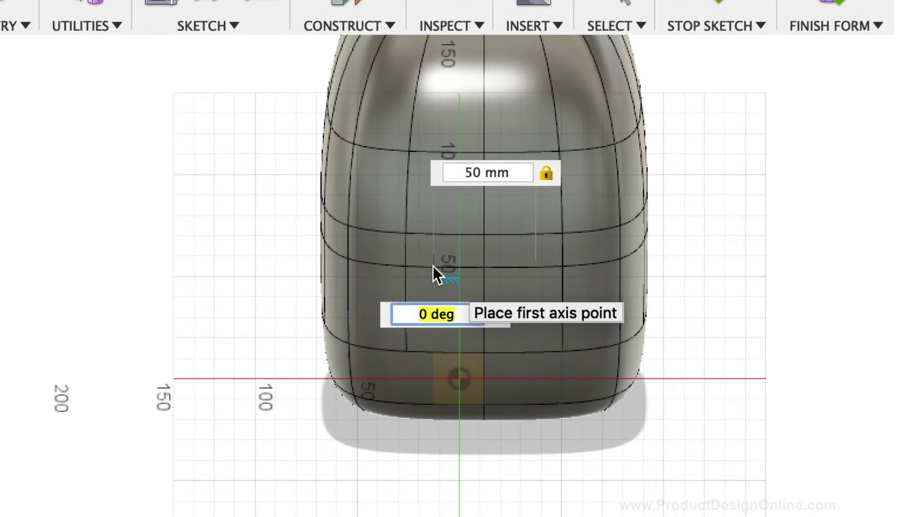
type("0")
key("Tab")
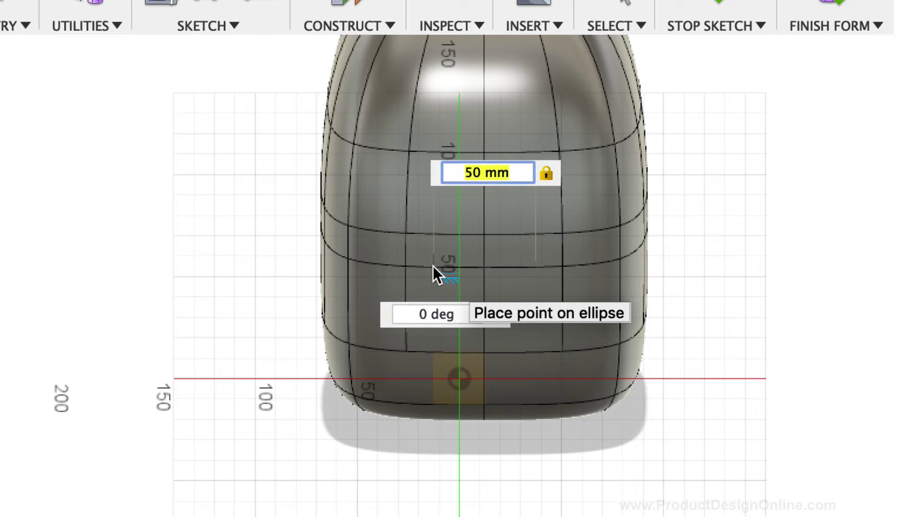
key("Return")
scroll(452, 257, "up", 3)
key("Escape")
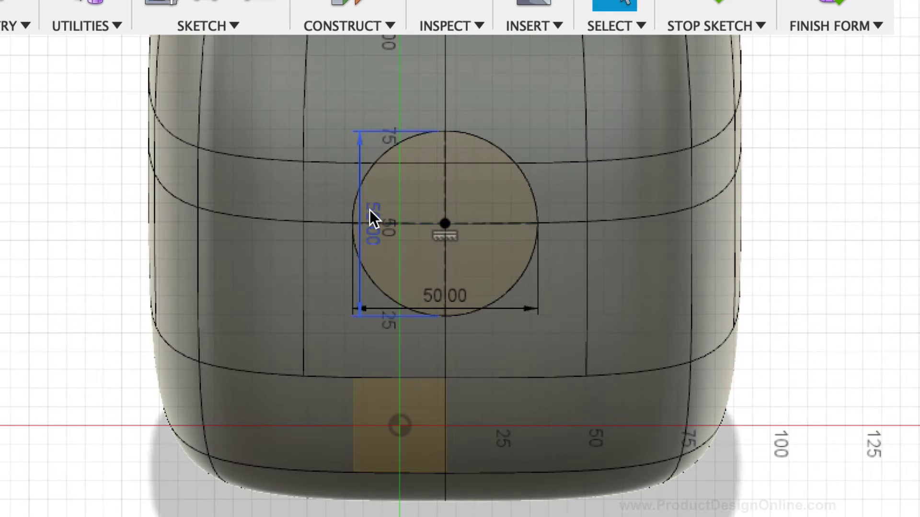
Set the ellipse's vertical axis dimension to 40 mm and finish the sketch.
double_click(370, 210)
type("50")
key("Return")
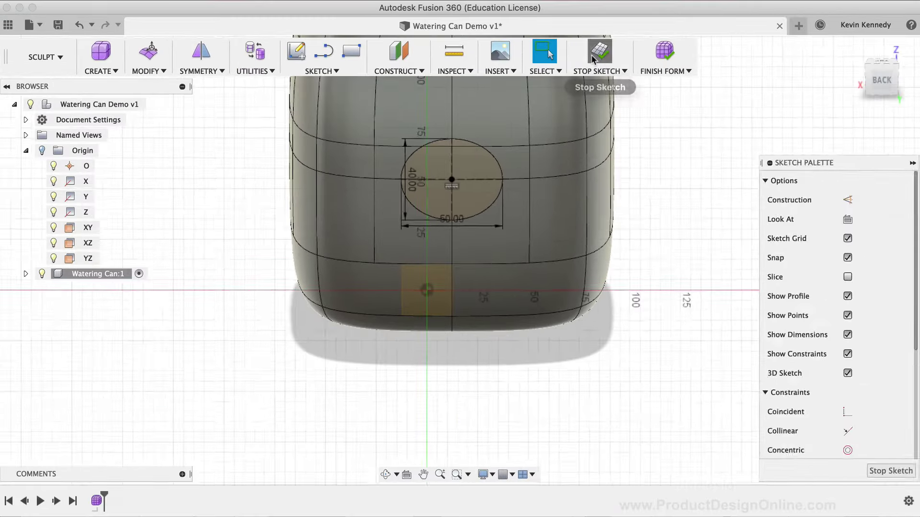
left_click(716, 19)
scroll(611, 251, "down", 5)
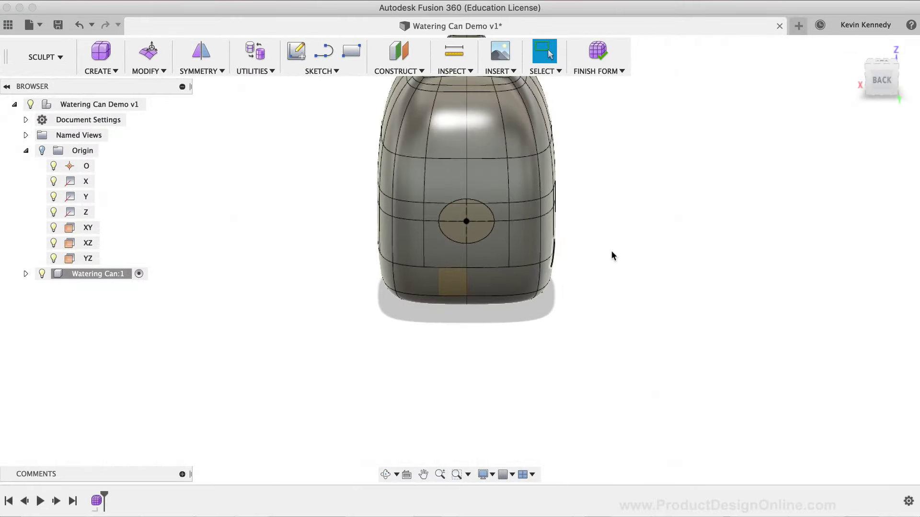
Create a construction plane at -50 degrees through the horizontal axis line of the ellipse on the body's lower side opposite the handle.
left_click(852, 47)
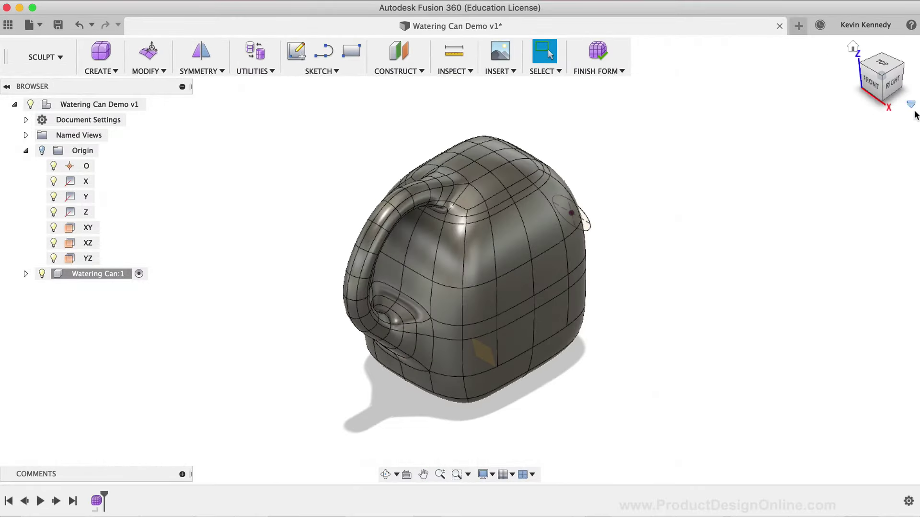
left_click(903, 64)
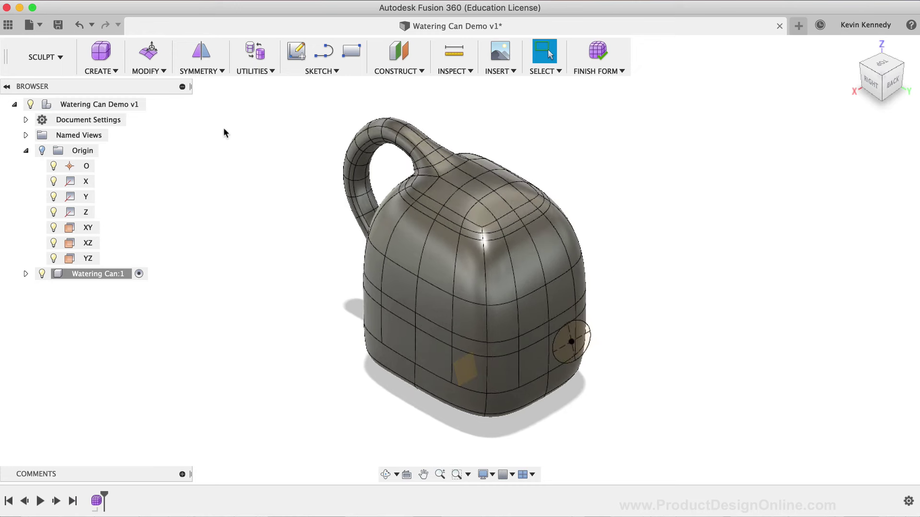
left_click(386, 71)
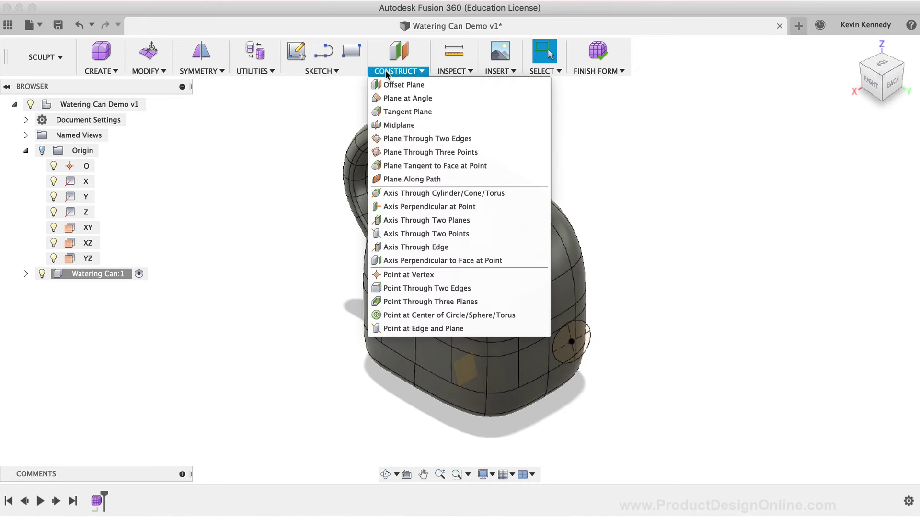
left_click(420, 98)
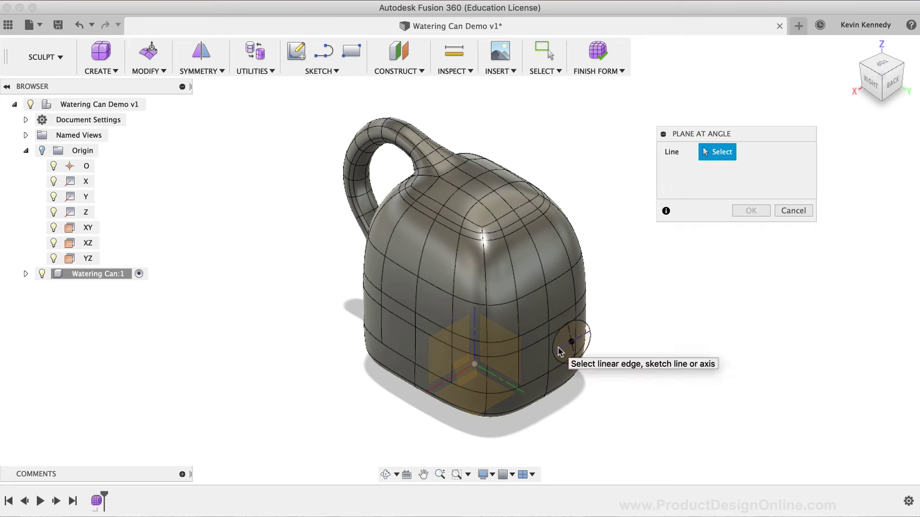
left_click(560, 351)
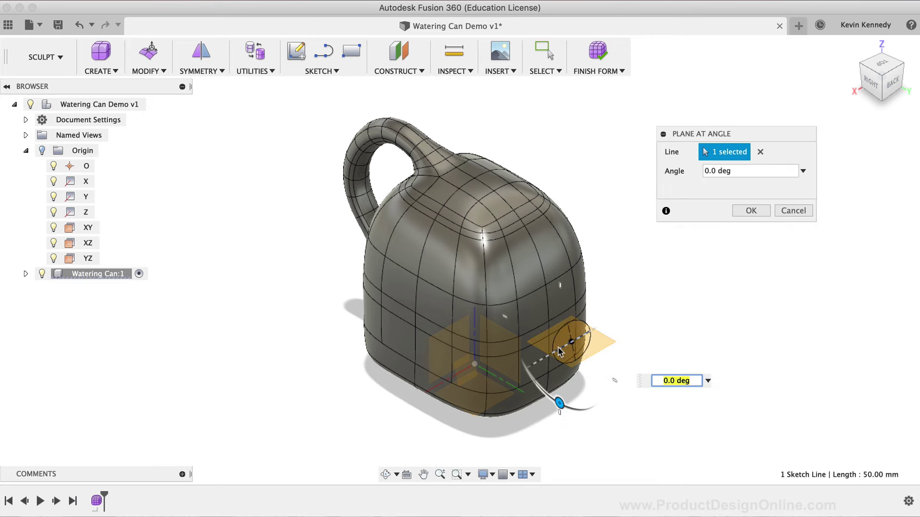
type("50")
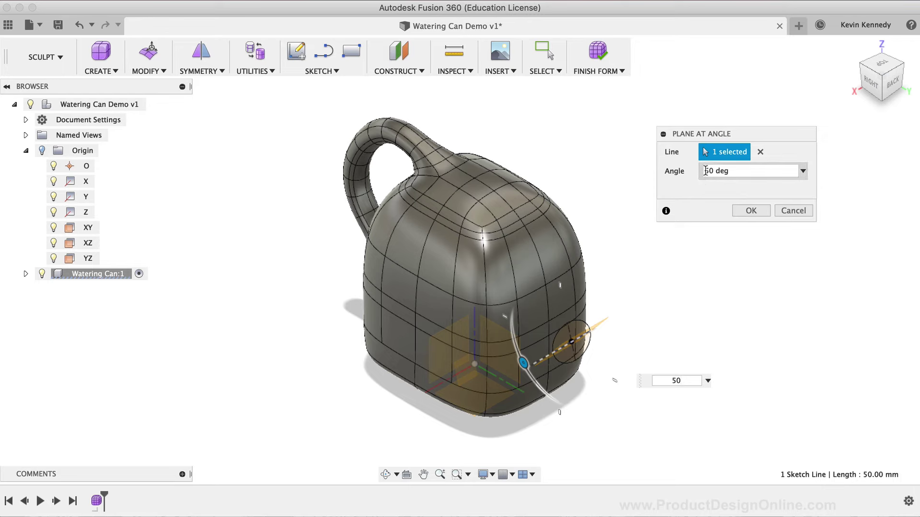
left_click(704, 171)
type("-")
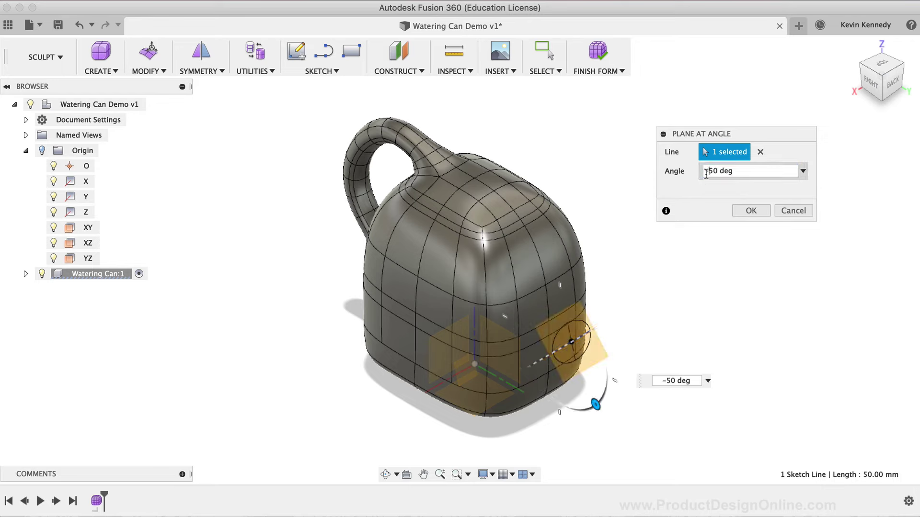
left_click(754, 211)
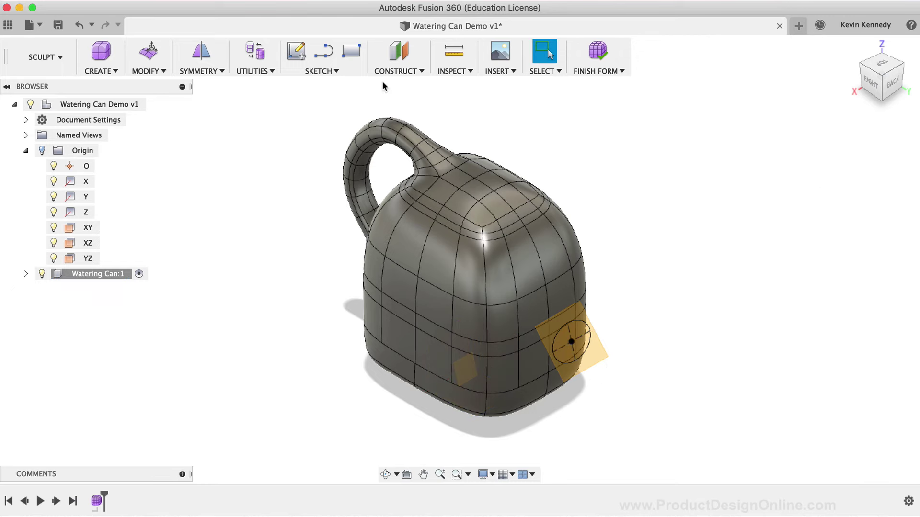
Offset a construction plane 170 mm outward from the angled plane through the ellipse.
left_click(398, 51)
left_click(596, 349)
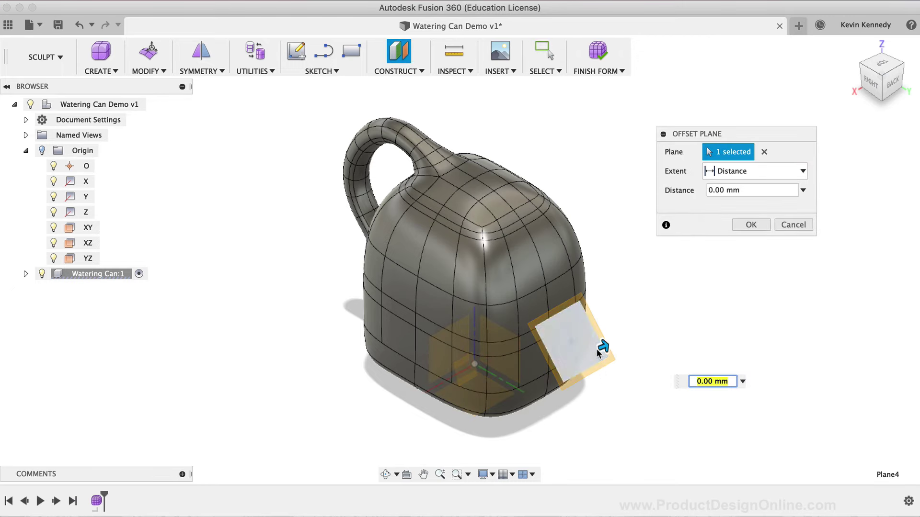
type("170")
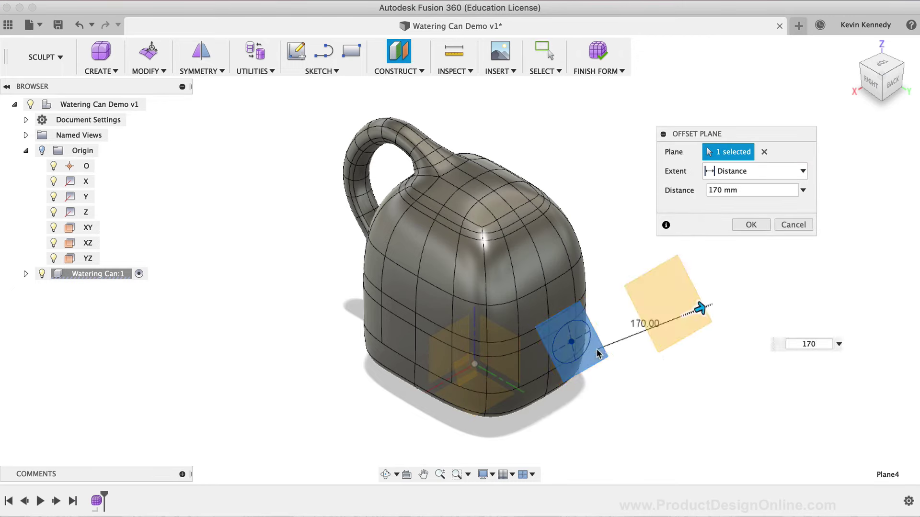
key("Return")
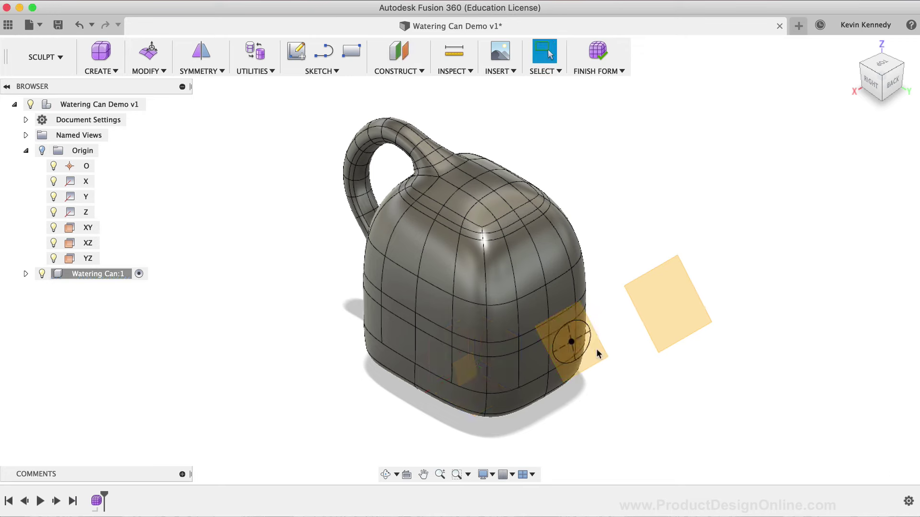
Sketch an ellipse centred on the origin of the 170 mm offset plane, 25 mm along the horizontal axis and 20 mm vertically, and finish the sketch.
left_click(305, 71)
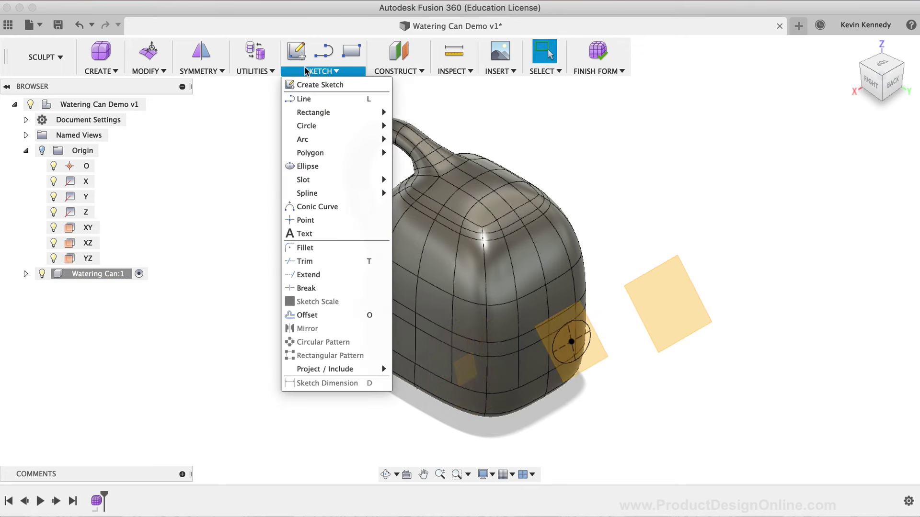
left_click(307, 167)
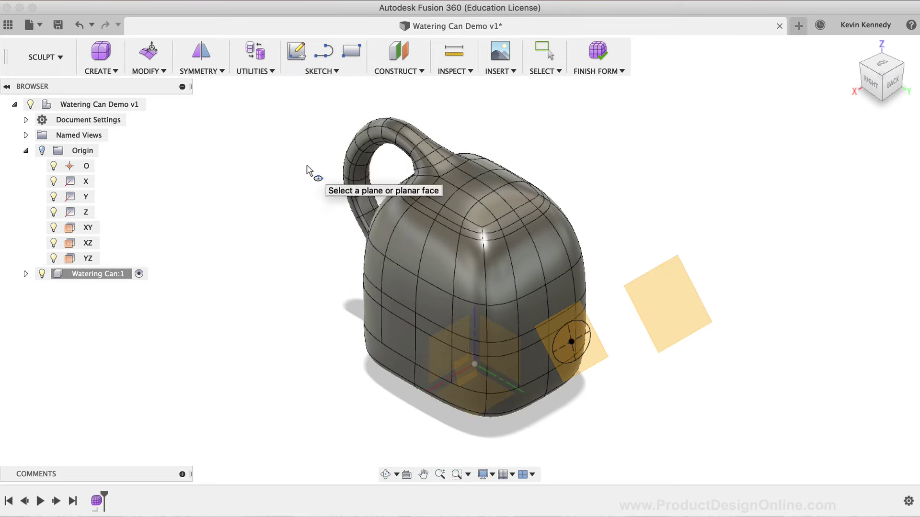
left_click(678, 321)
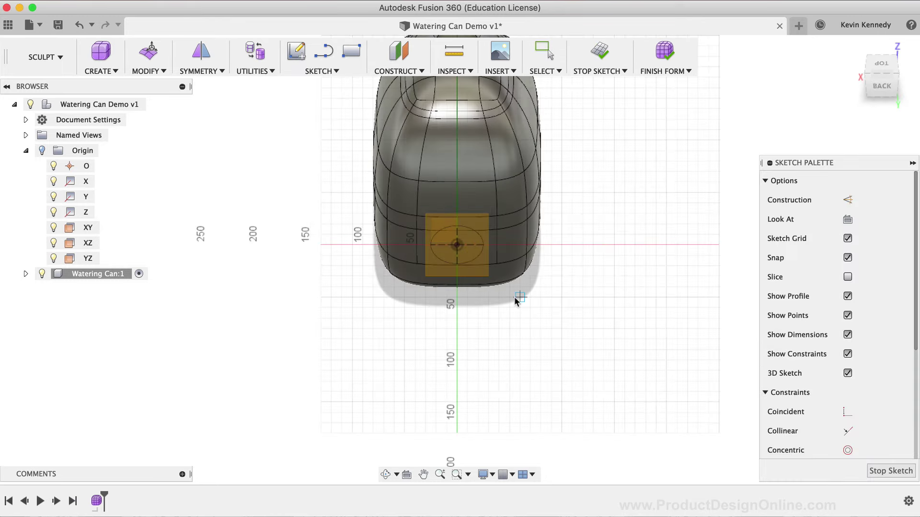
left_click(457, 245)
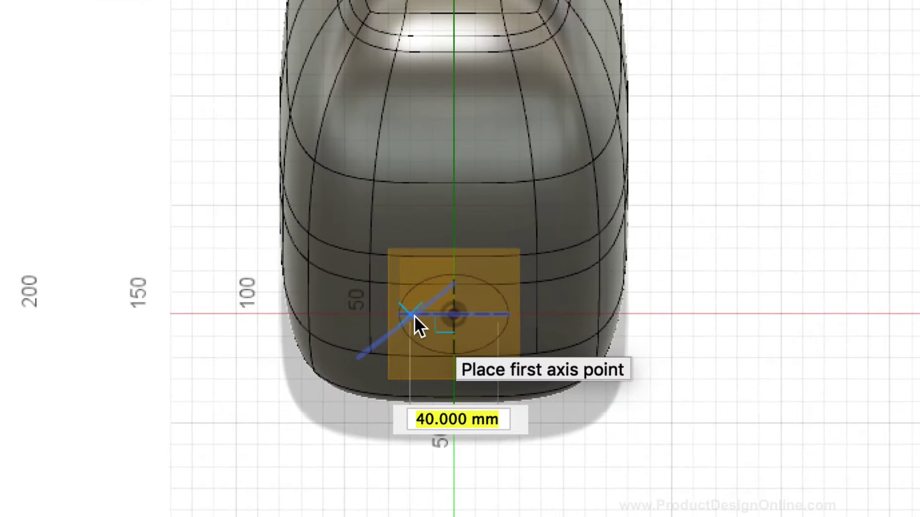
type("25")
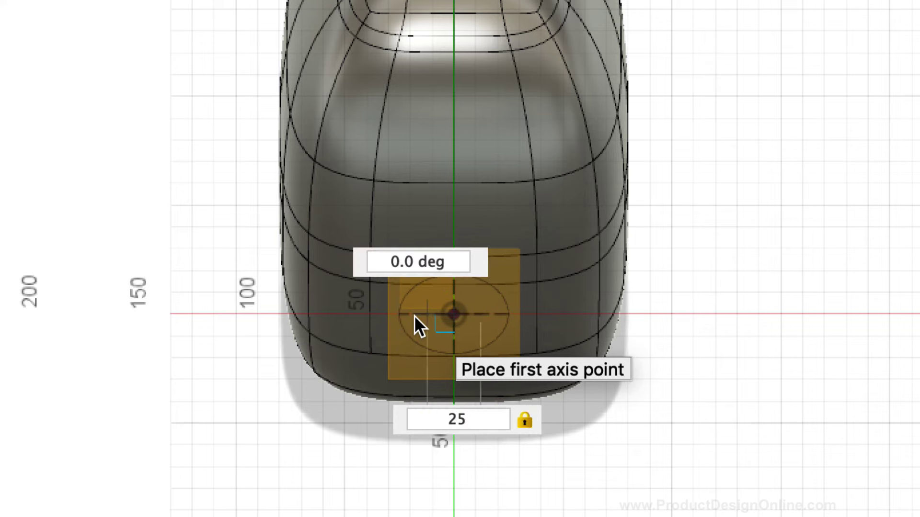
key("Tab")
key("Return")
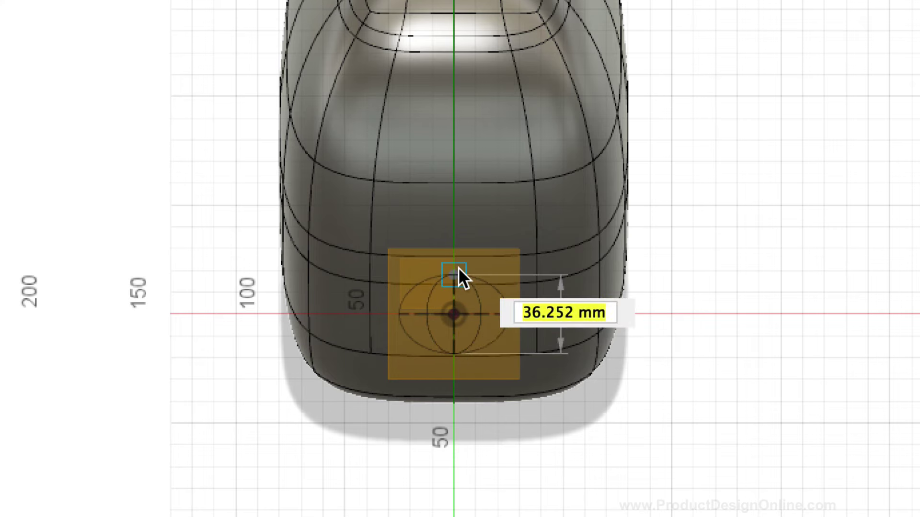
type("30")
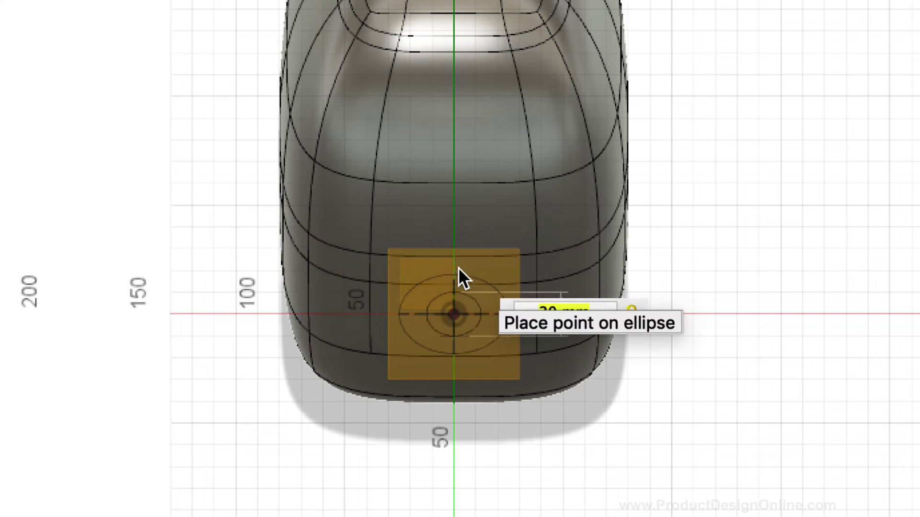
key("Return")
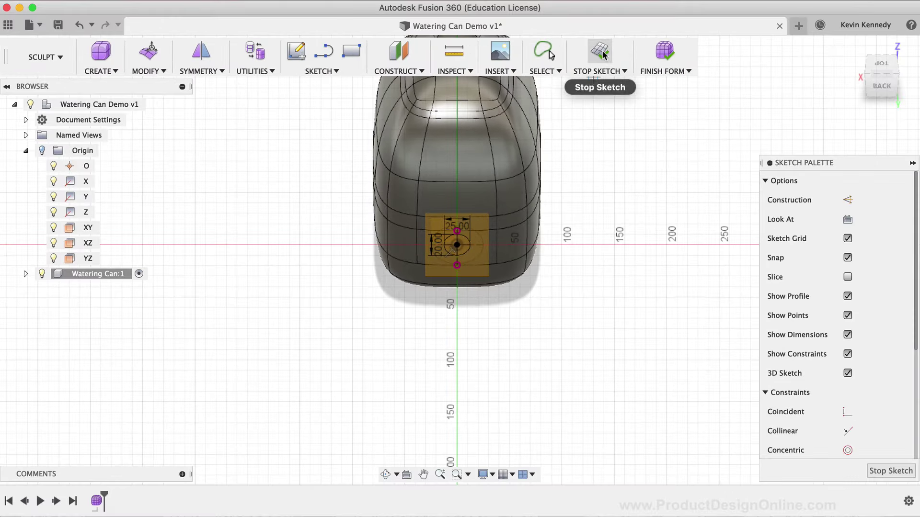
left_click(603, 55)
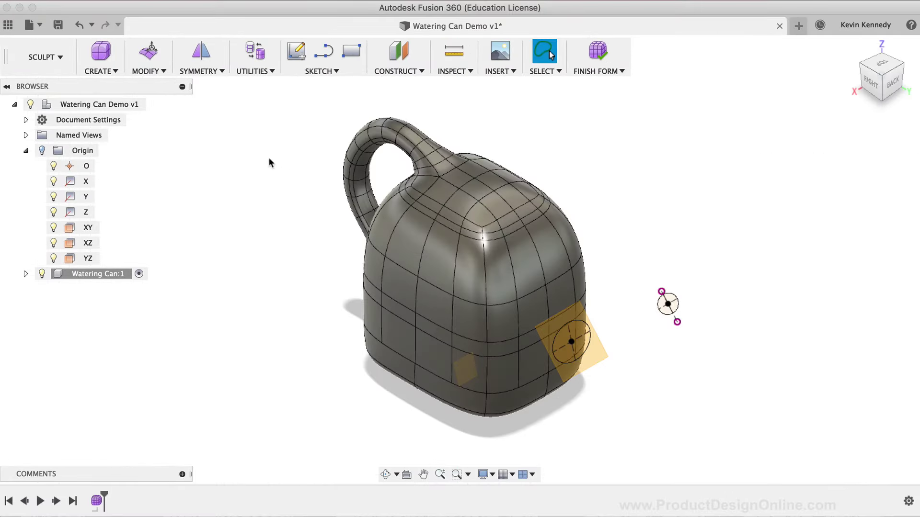
Start a T-spline loft from the large ellipse at the body to the small outer ellipse, hiding the component's construction planes.
left_click(108, 71)
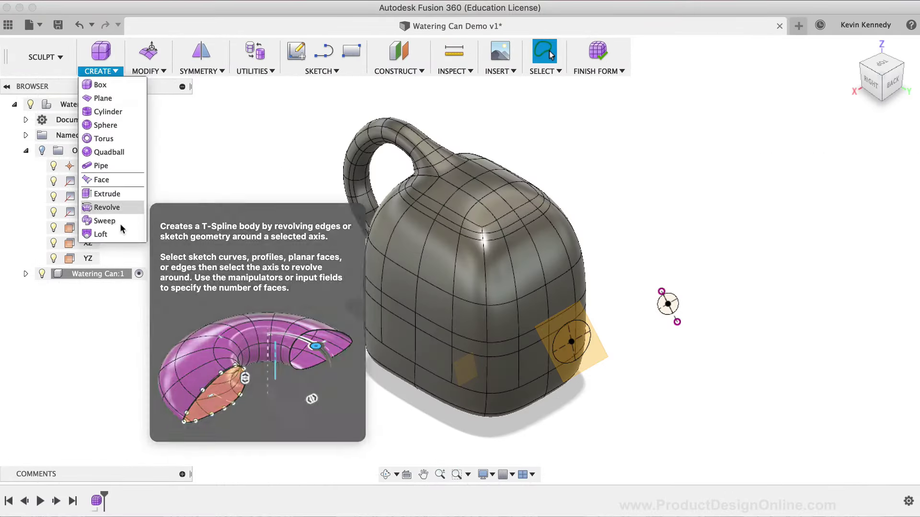
left_click(101, 234)
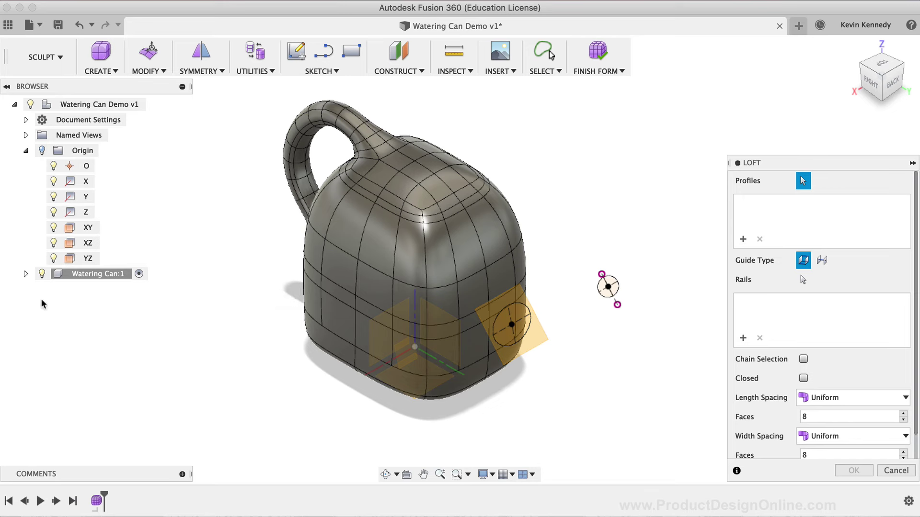
left_click(25, 275)
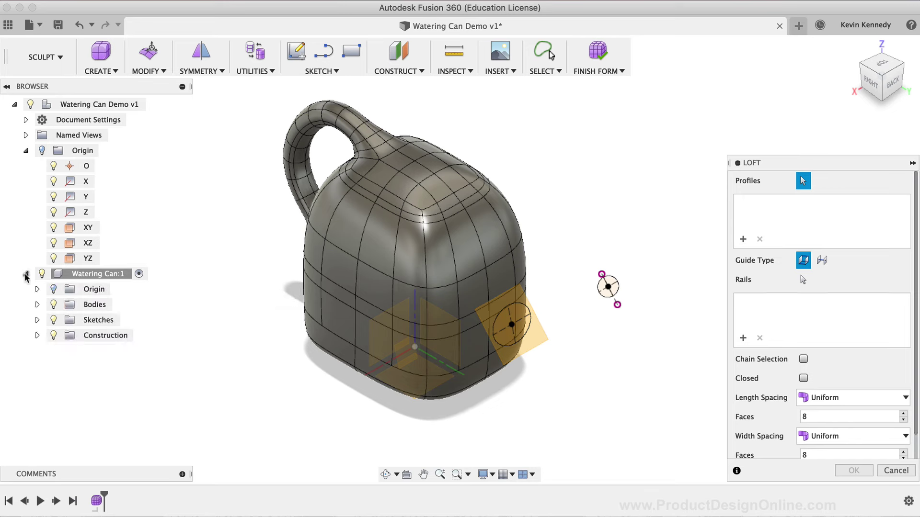
left_click(54, 335)
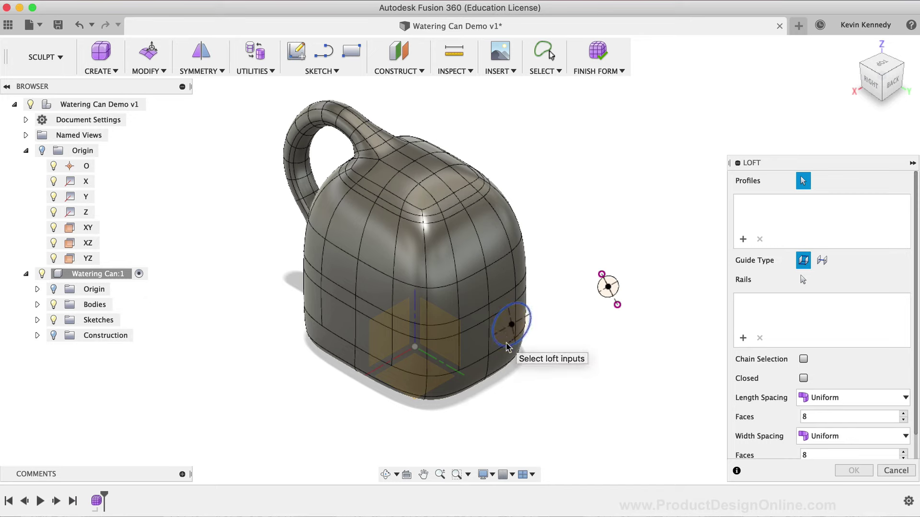
left_click(507, 346)
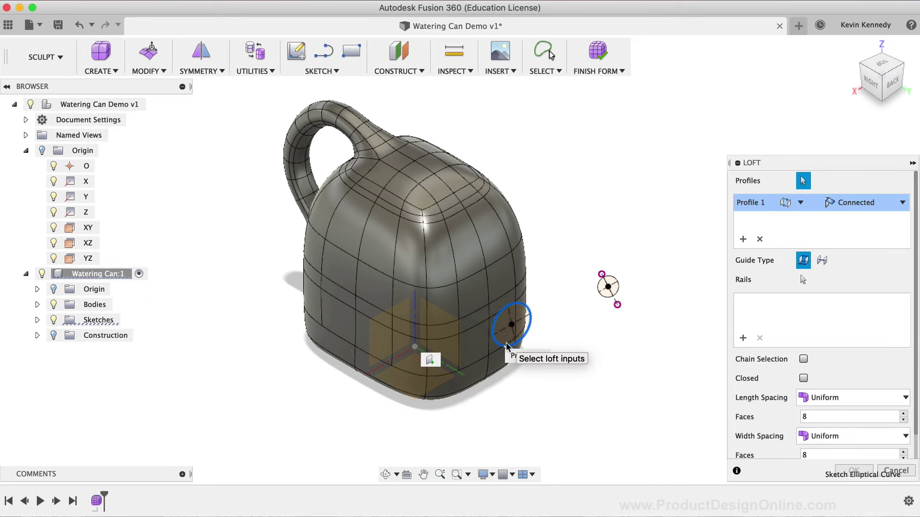
left_click(606, 300)
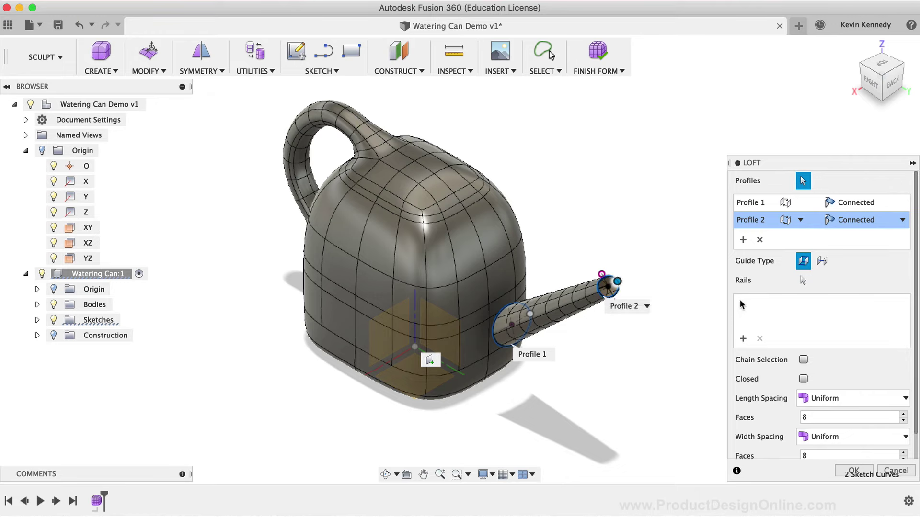
Set the loft's small end profile to Direction with a takeoff weight of 1.50 and complete the spout.
left_click(878, 97)
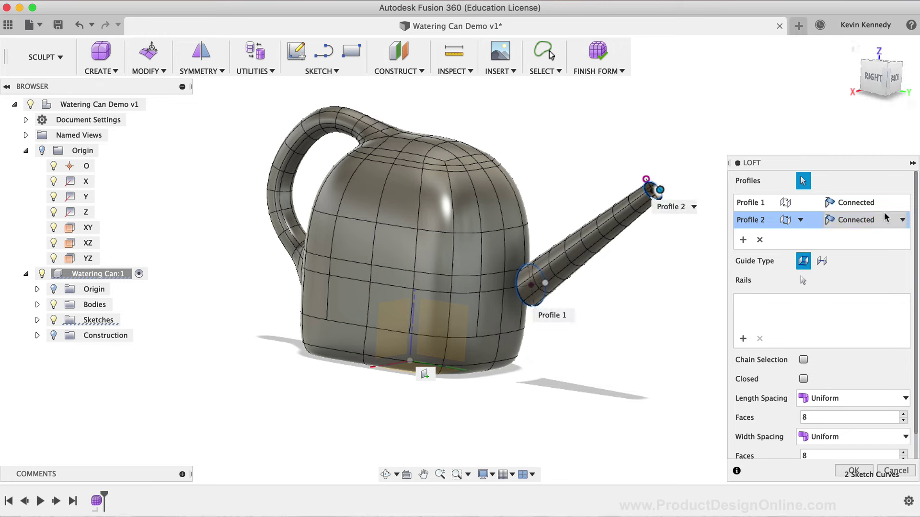
left_click(903, 221)
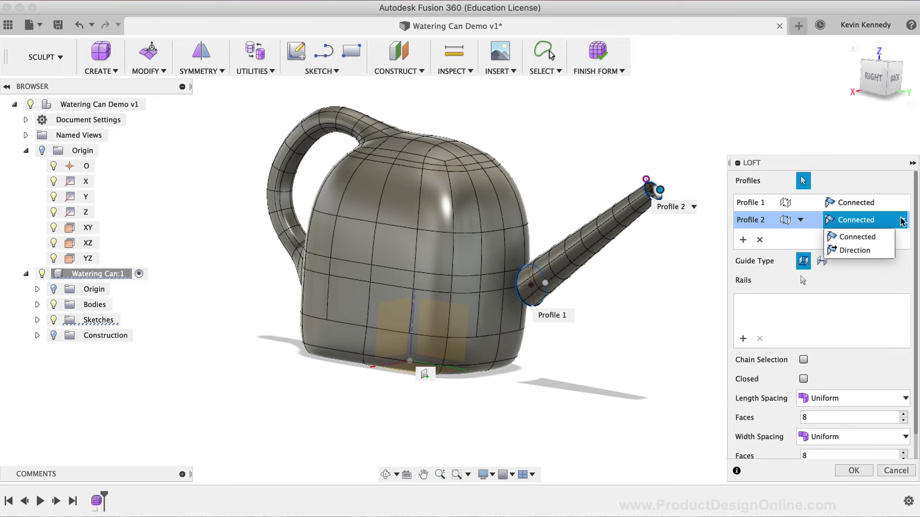
left_click(873, 250)
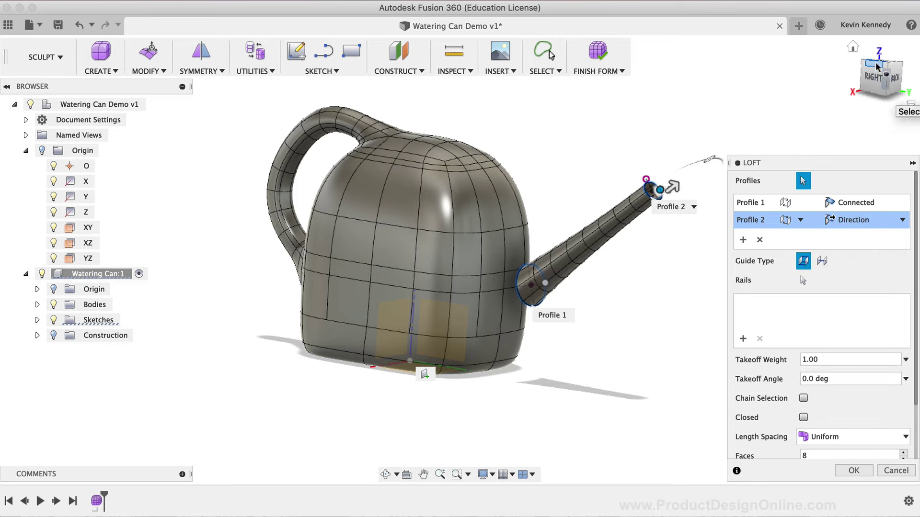
left_click_drag(877, 66, 882, 60)
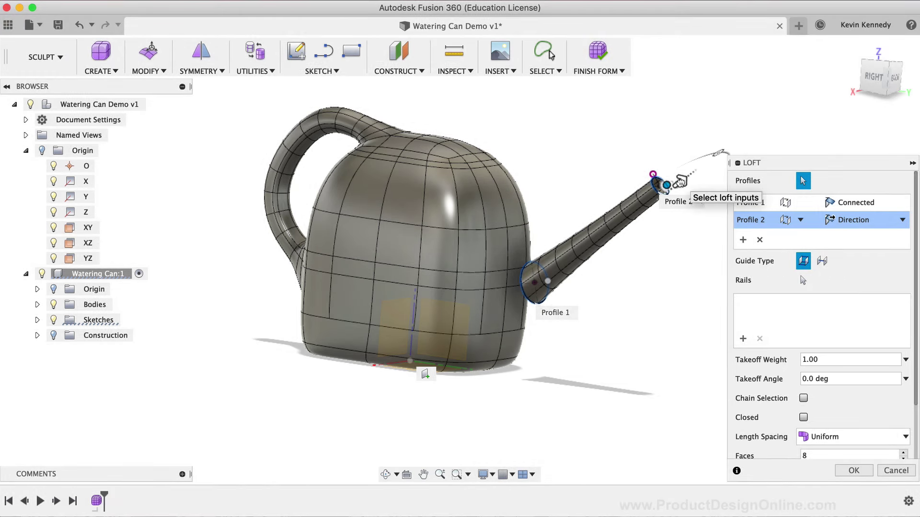
left_click_drag(681, 183, 687, 181)
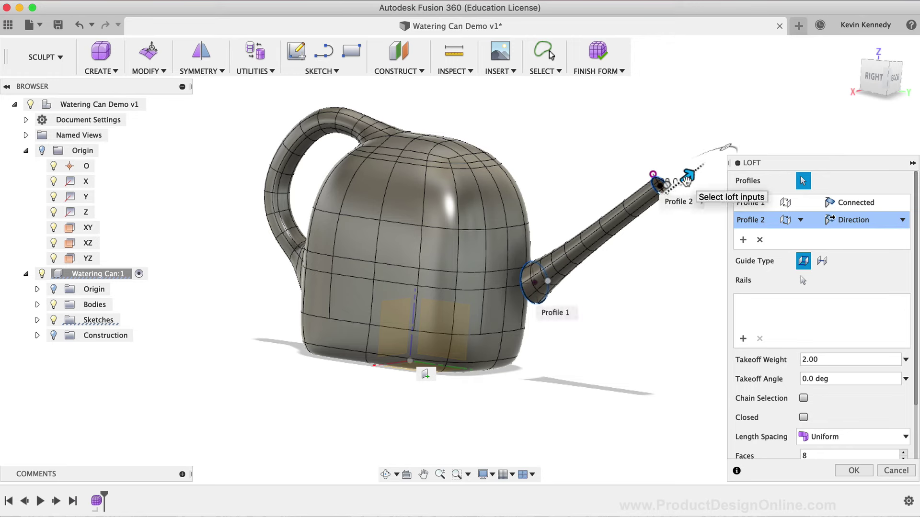
left_click_drag(683, 183, 680, 186)
left_click(811, 359)
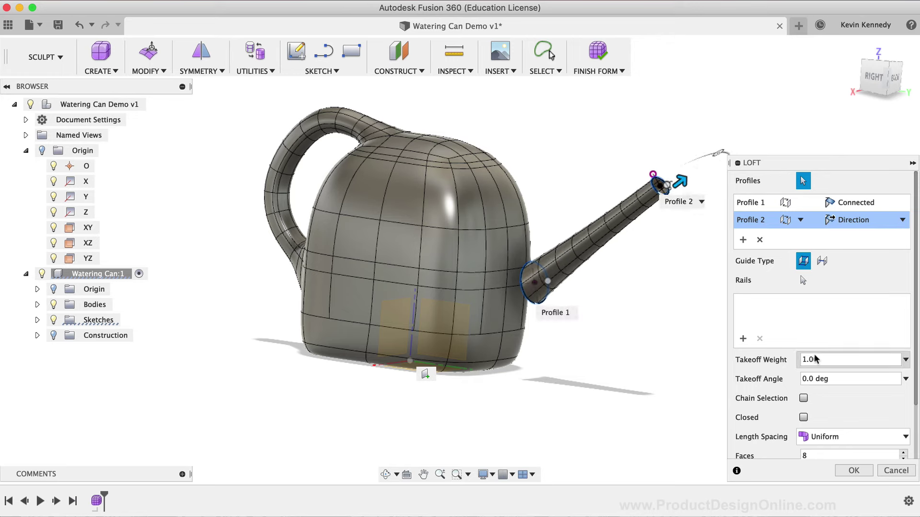
type("5")
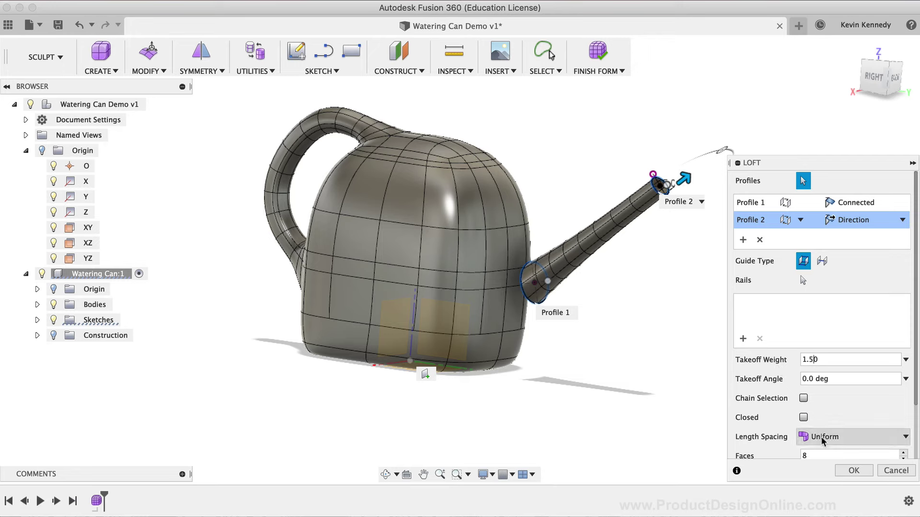
left_click(854, 470)
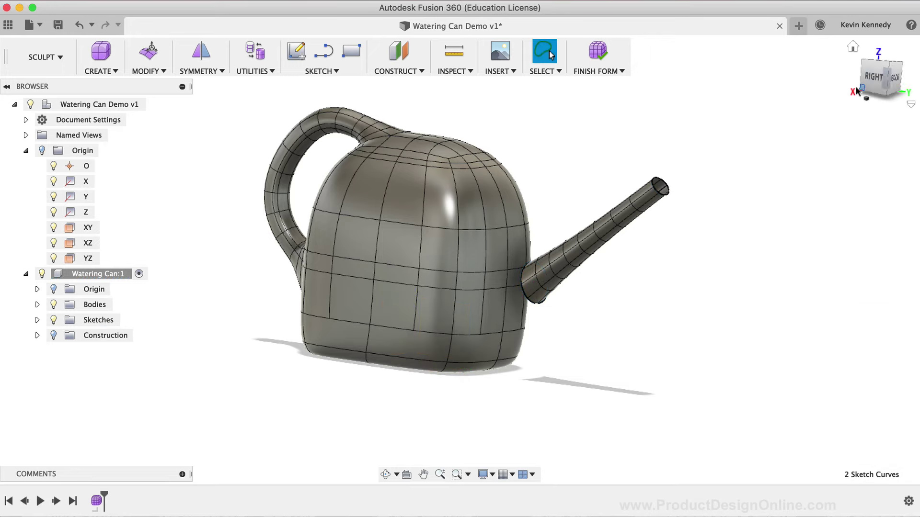
left_click_drag(881, 77, 848, 86)
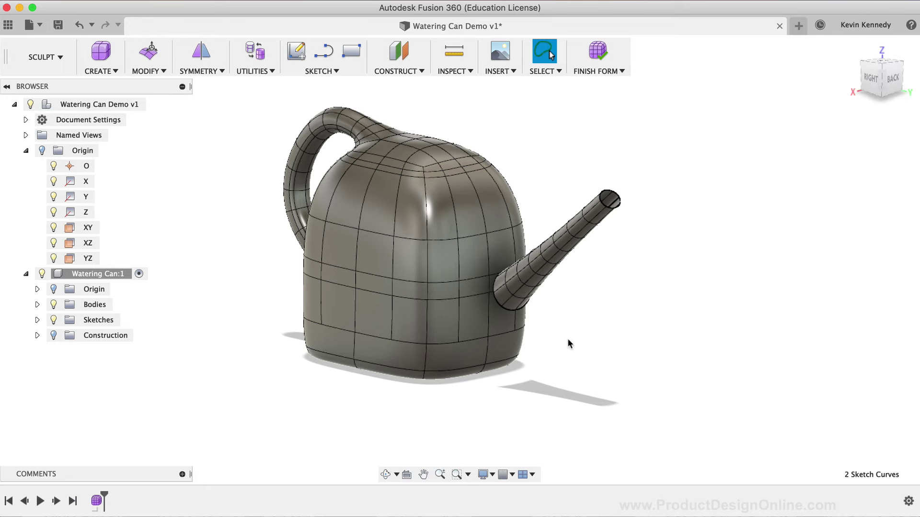
Delete the T-spline faces of the body directly behind the spout's base to open a hole there.
left_click(474, 328)
left_click(496, 317, "shift")
scroll(494, 281, "up", 3)
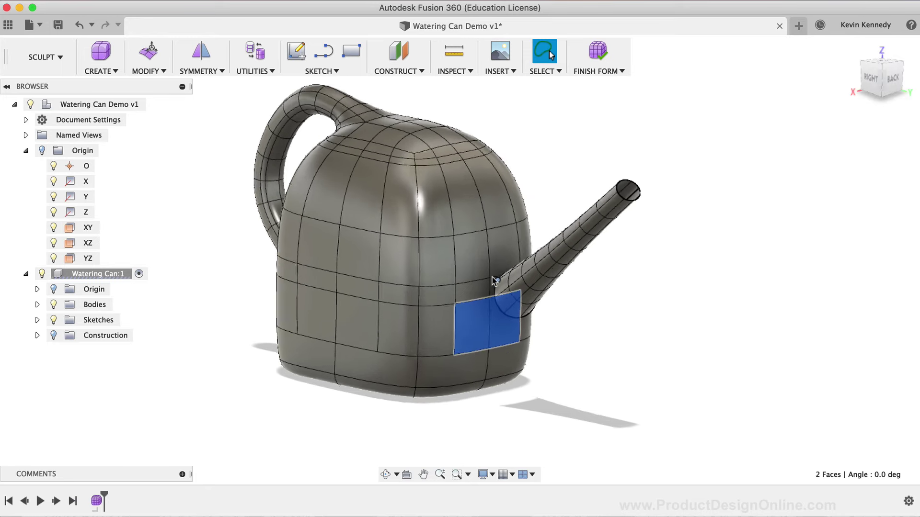
scroll(494, 280, "up", 3)
left_click(481, 319, "shift")
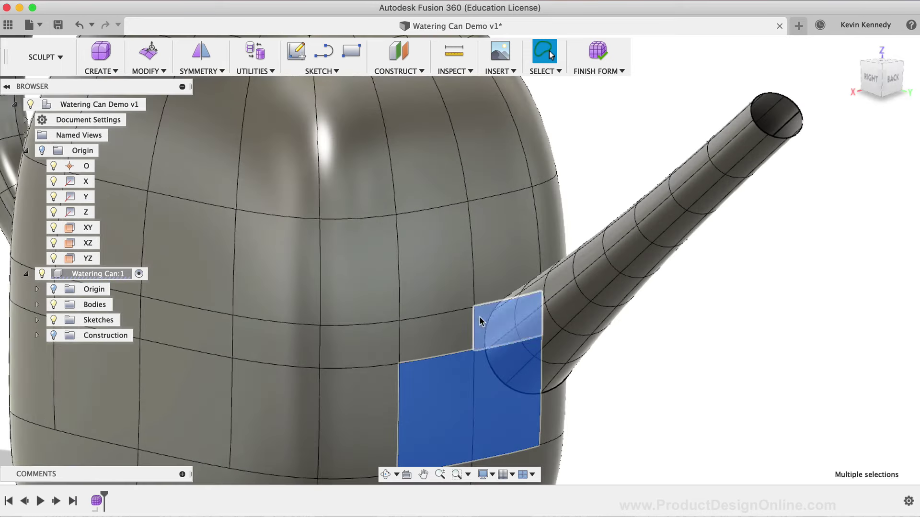
key("Delete")
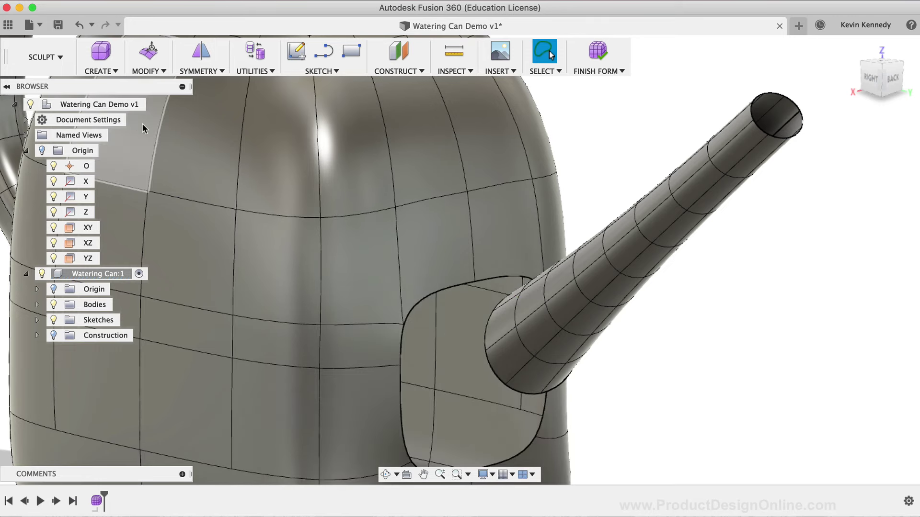
Bridge the boundary loop of the hole in the body to the edge loop at the spout's base, using 3 faces.
left_click(91, 71)
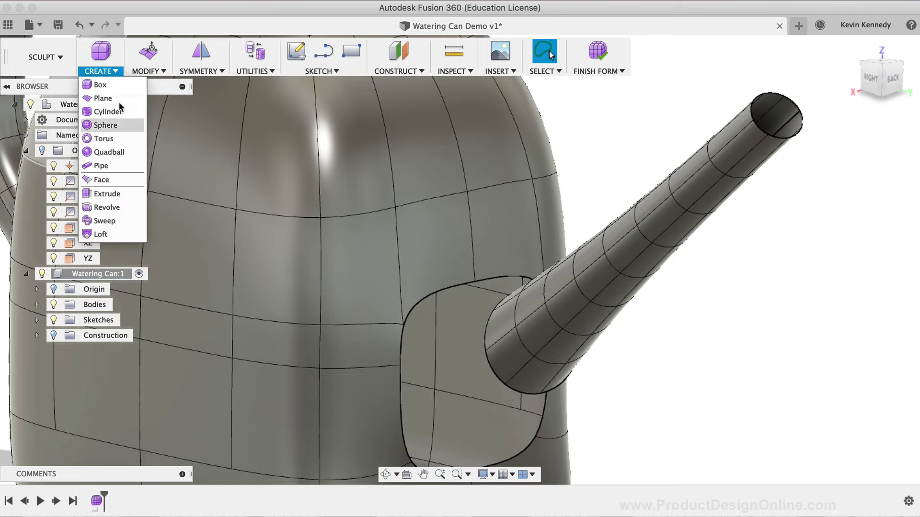
left_click(146, 70)
left_click(153, 153)
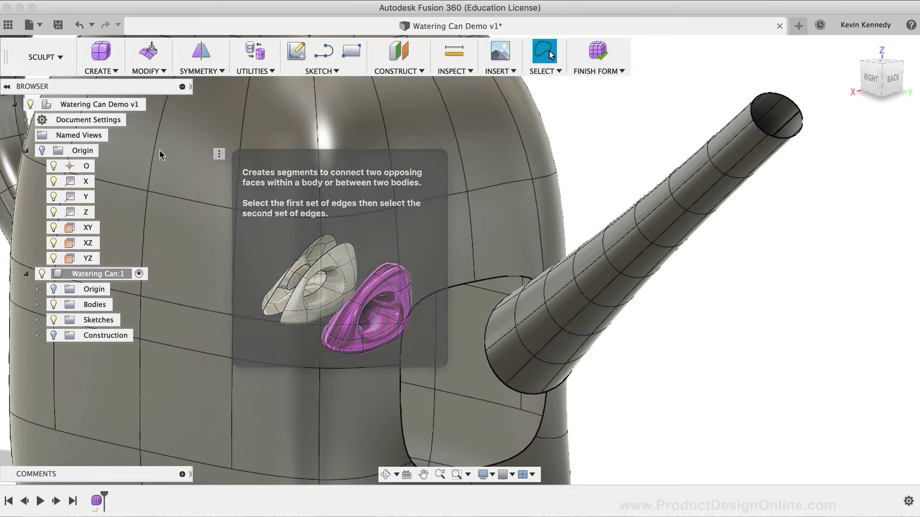
left_click(449, 289)
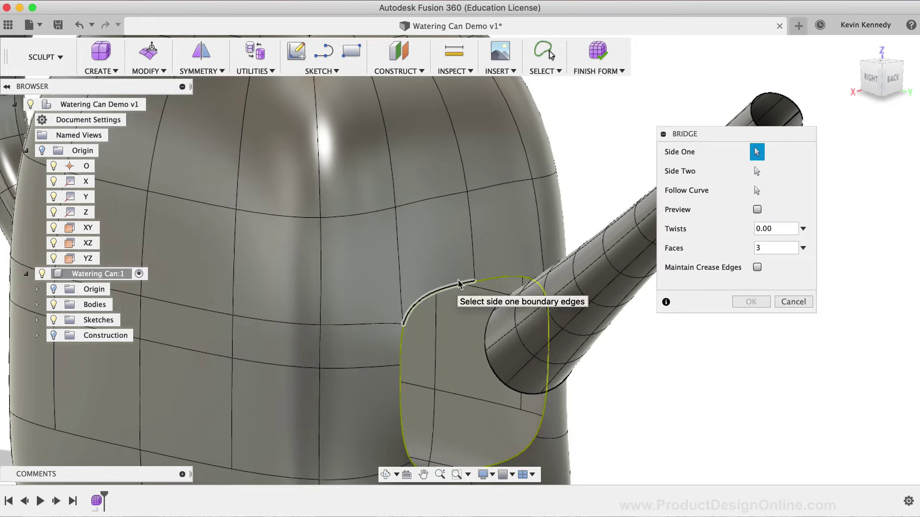
left_click(756, 171)
left_click(494, 371)
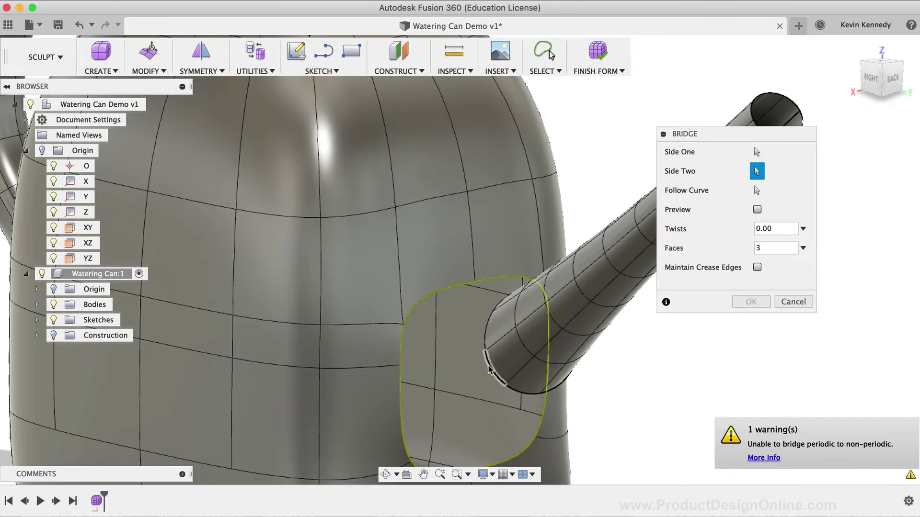
double_click(488, 354)
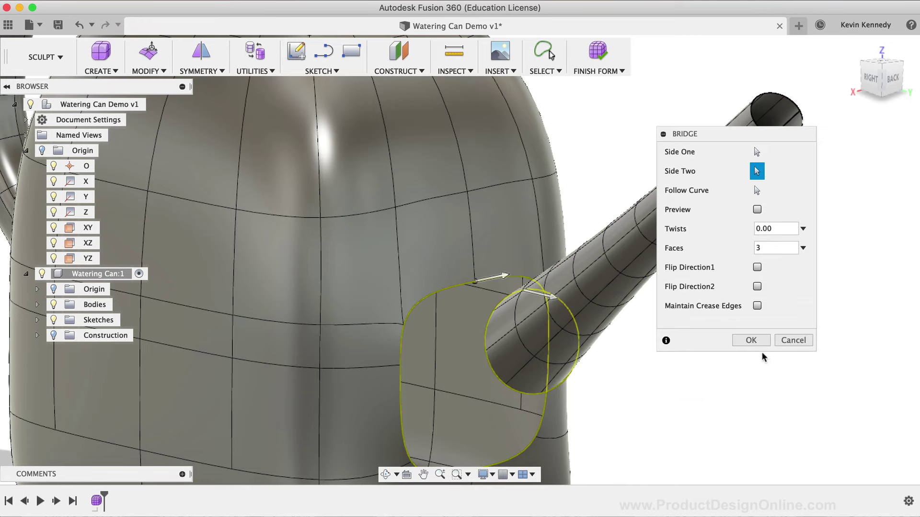
left_click(750, 340)
scroll(749, 341, "down", 5)
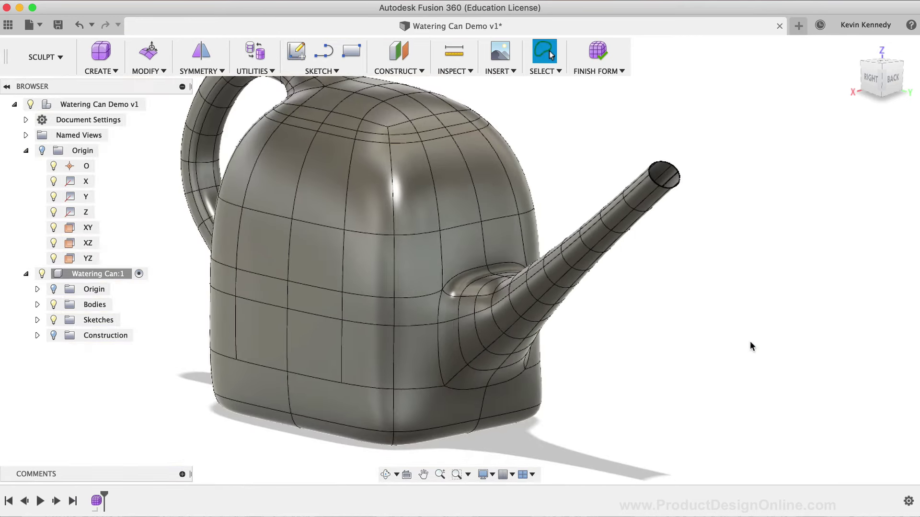
Set the selection priority to faces.
left_click_drag(880, 81, 882, 94)
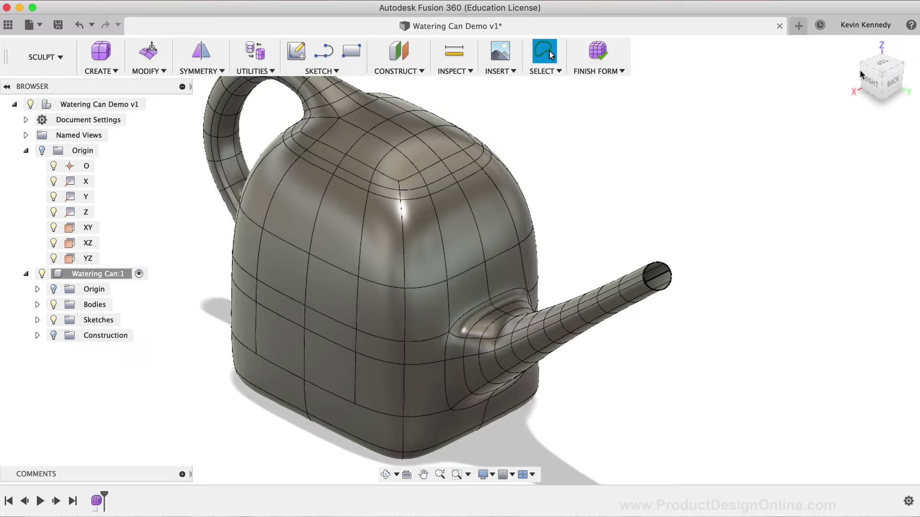
left_click_drag(859, 70, 878, 89)
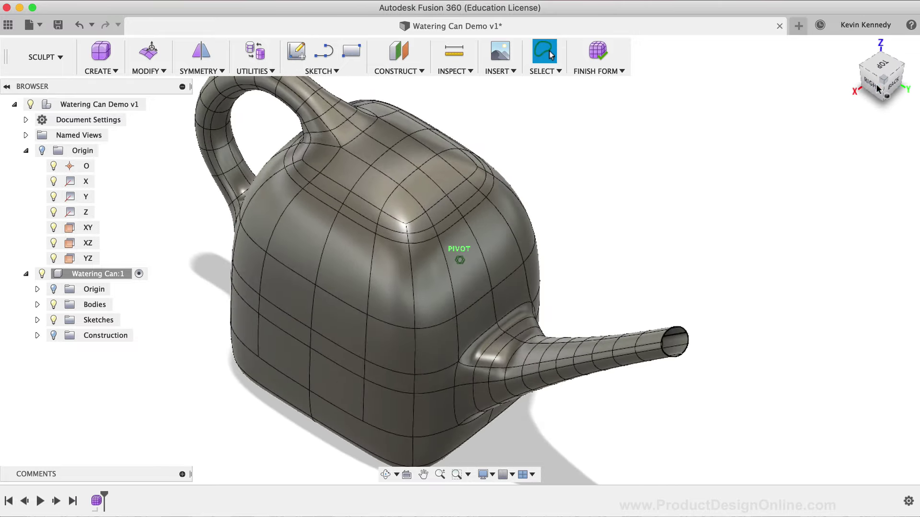
middle_click_drag(683, 202, 714, 218)
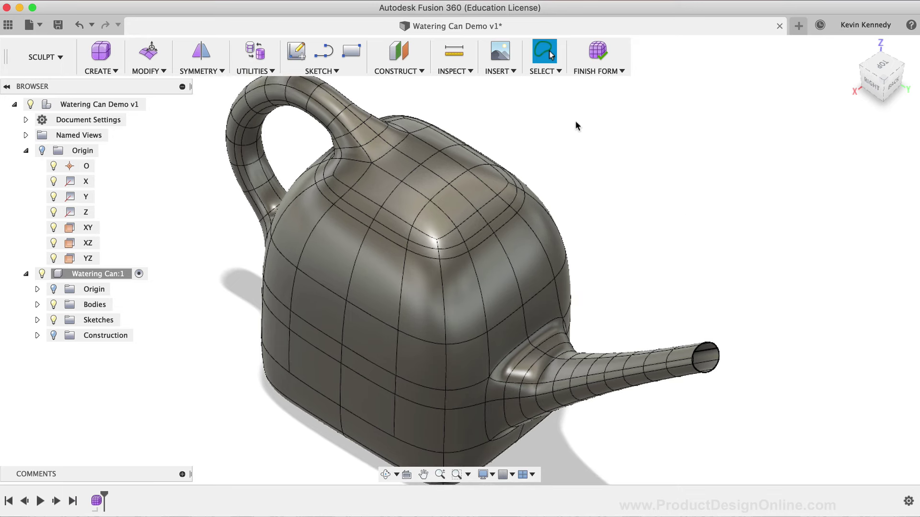
left_click(546, 72)
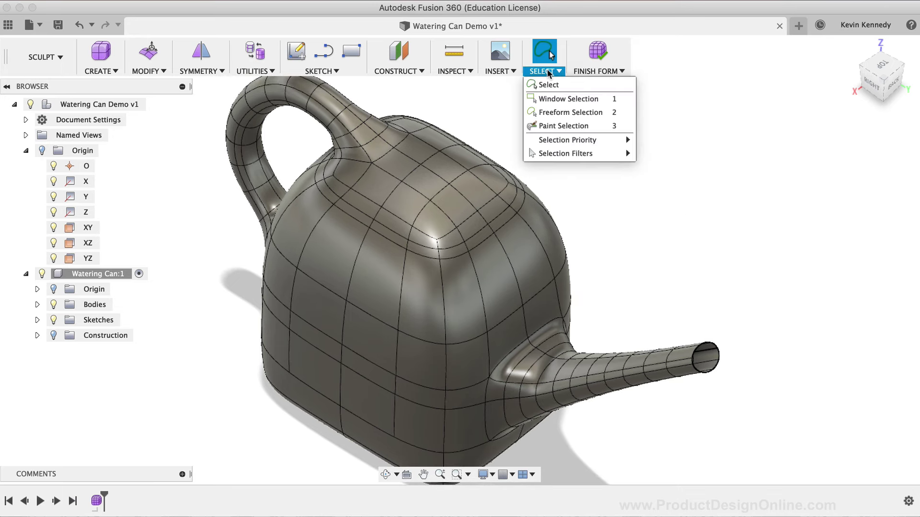
mouse_move(559, 144)
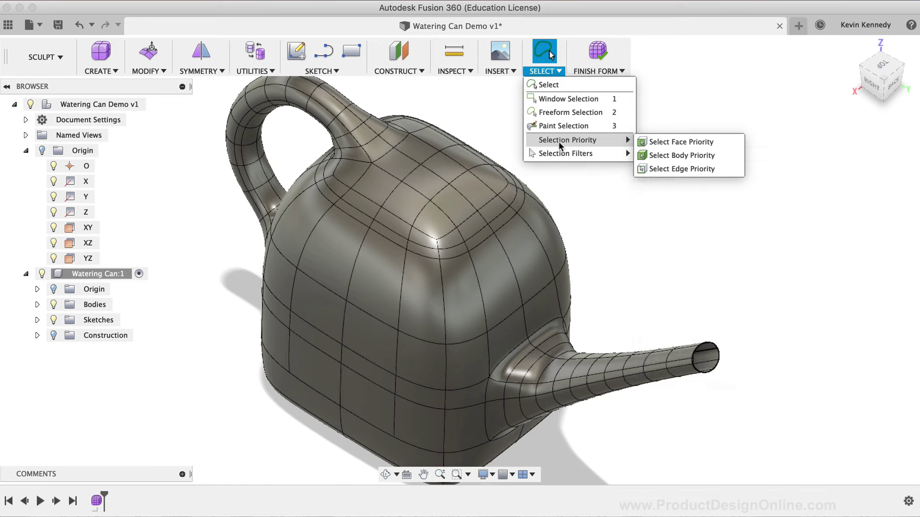
left_click(713, 143)
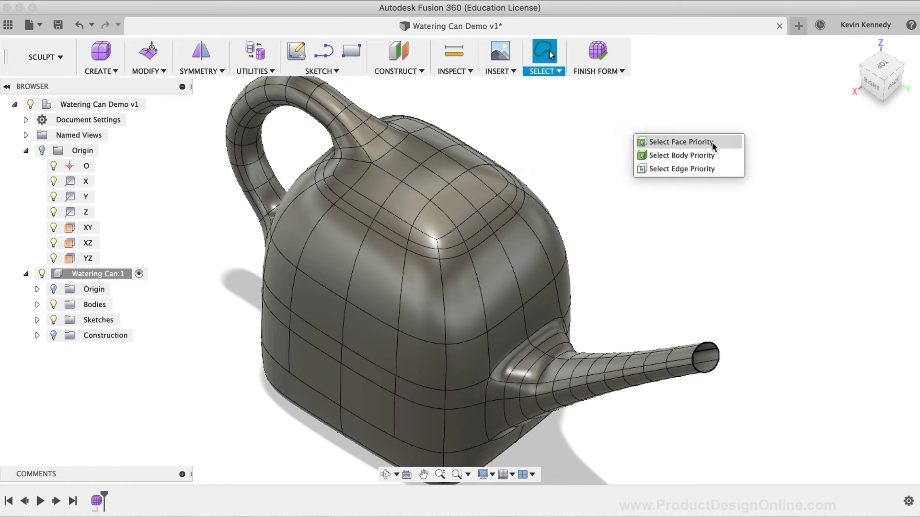
Paint-select the faces on top of the body in front of the handle and delete them to form the filling opening.
left_click(546, 72)
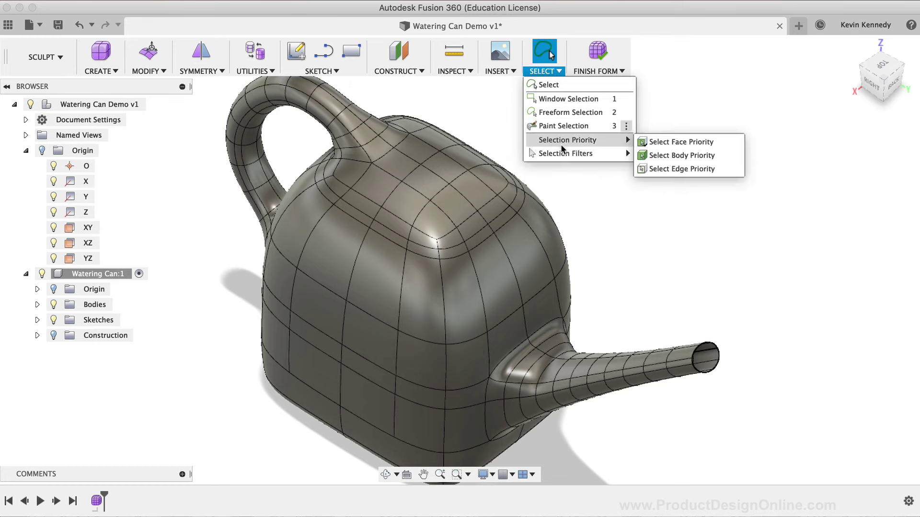
mouse_move(614, 153)
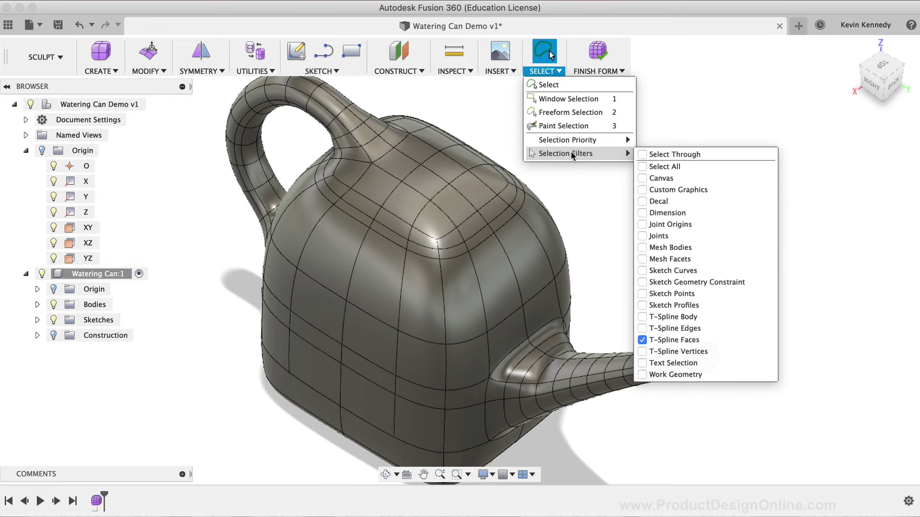
left_click(566, 126)
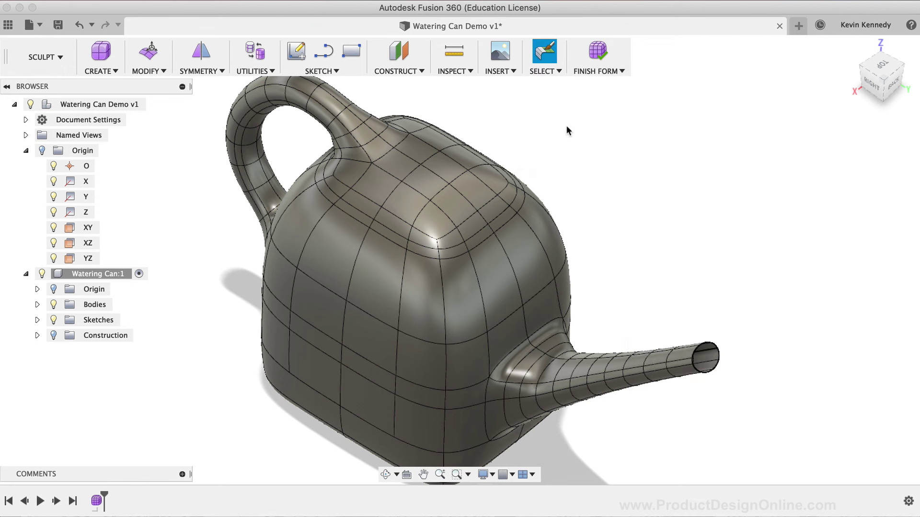
mouse_move(489, 178)
left_mouse_down()
mouse_move(459, 197)
mouse_move(421, 203)
left_mouse_up()
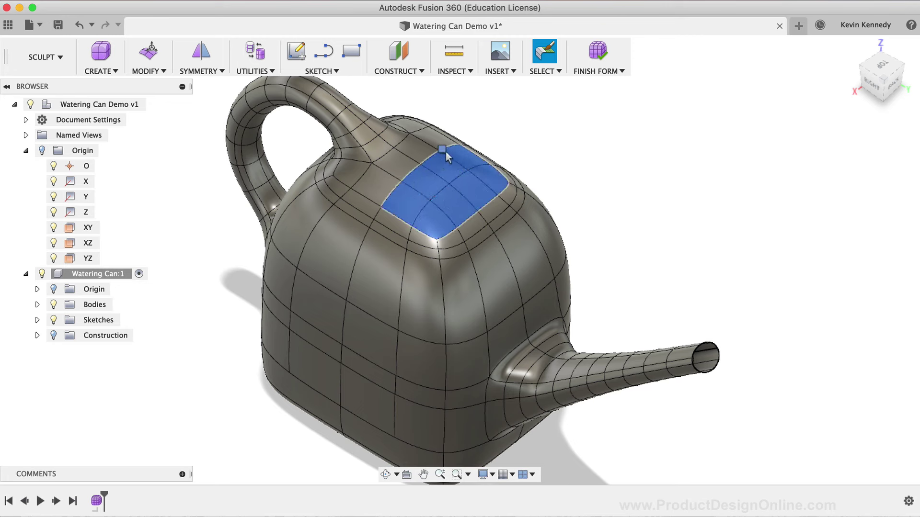
left_click_drag(446, 152, 397, 176)
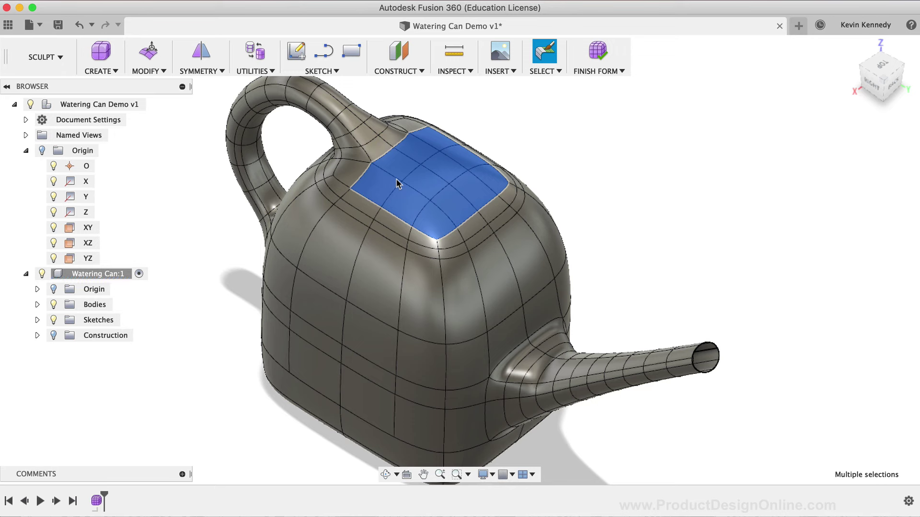
key("Delete")
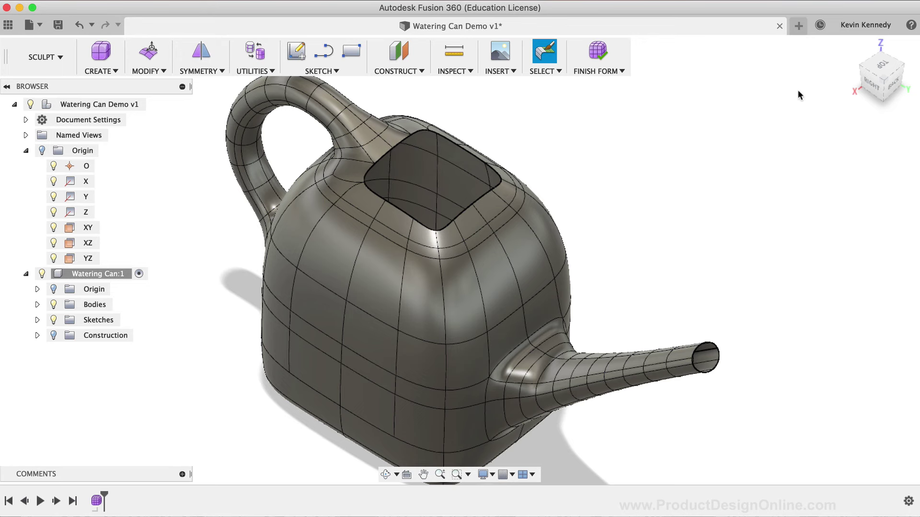
Thicken the T-spline body by 3 mm with the Soft type in the Normal direction, and finish the form.
left_click_drag(887, 89, 885, 68)
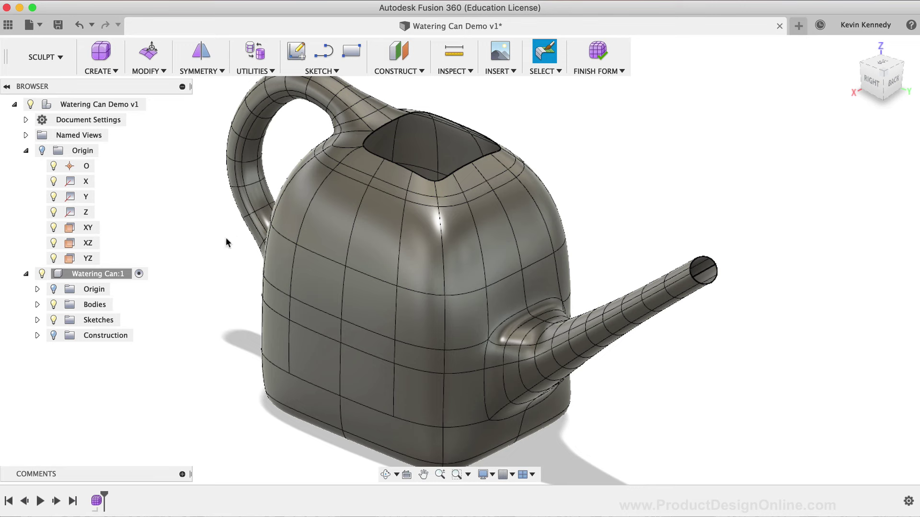
left_click(155, 73)
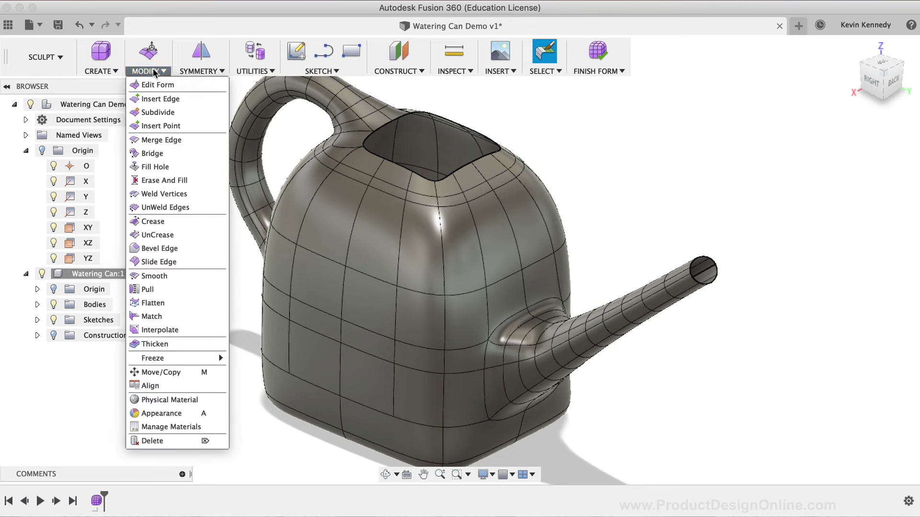
left_click(166, 344)
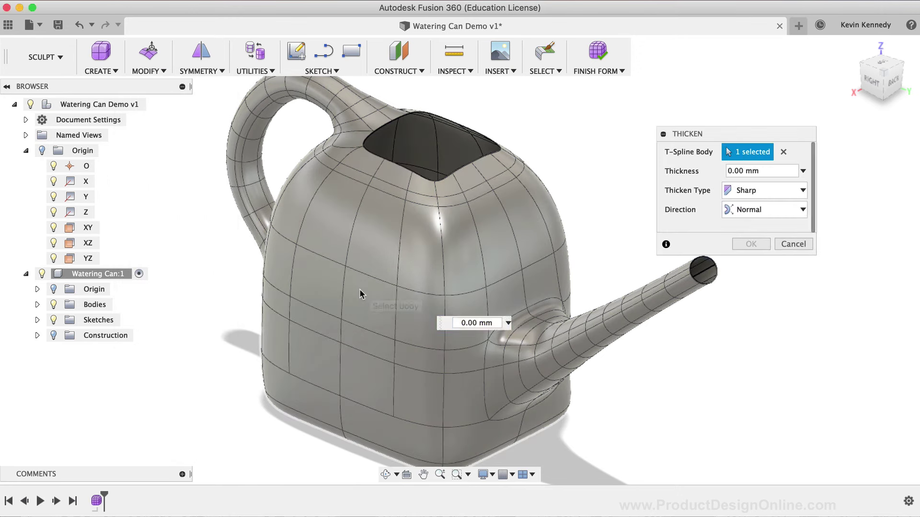
left_click(360, 291)
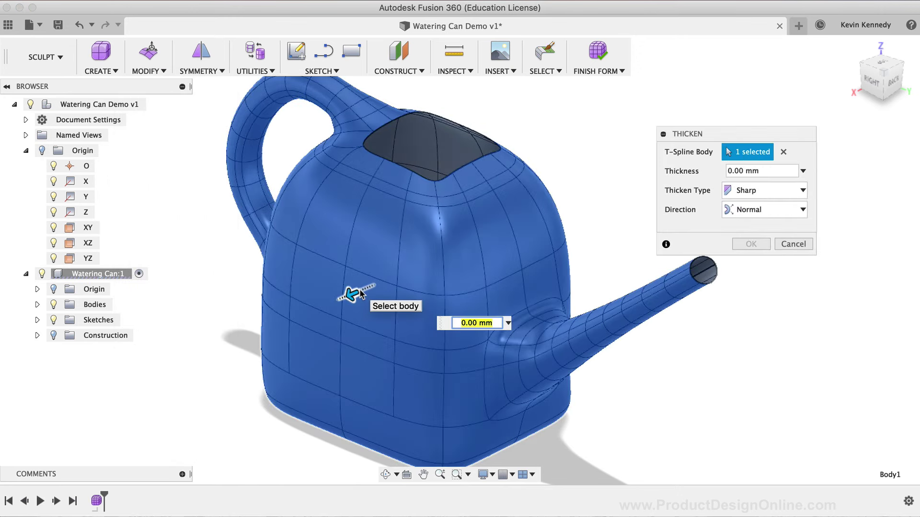
left_click(725, 171)
type("3")
key("Return")
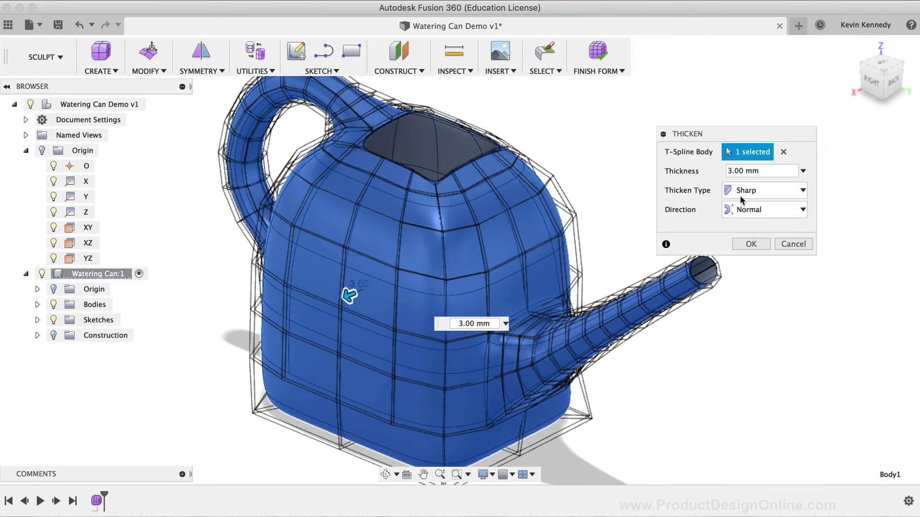
left_click(752, 192)
left_click(757, 221)
left_click(750, 245)
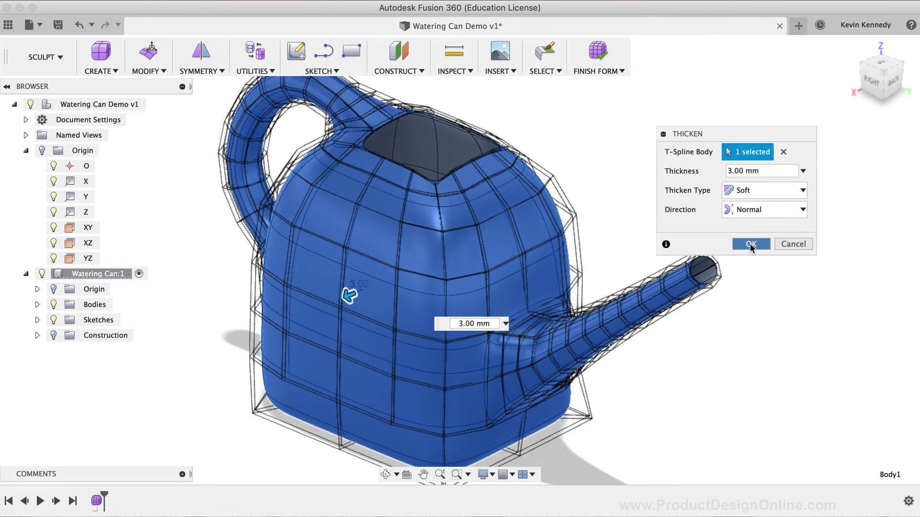
left_click(751, 245)
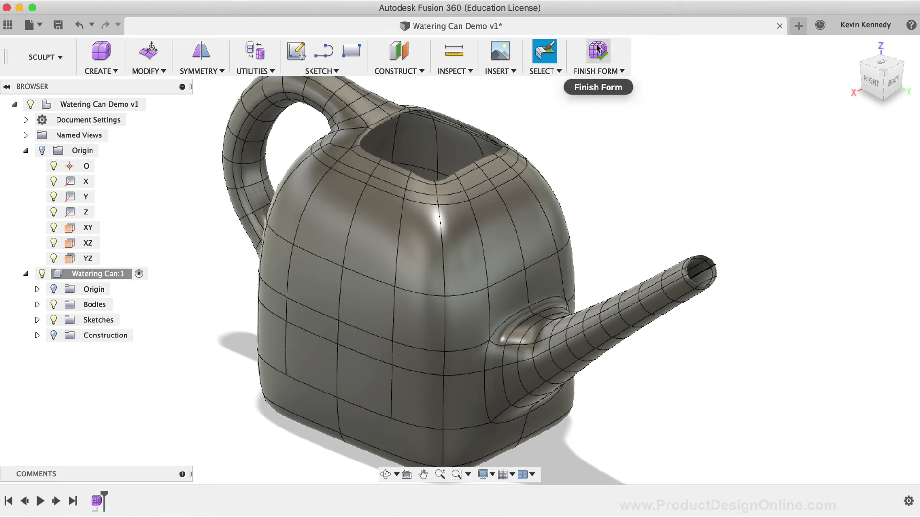
left_click(597, 51)
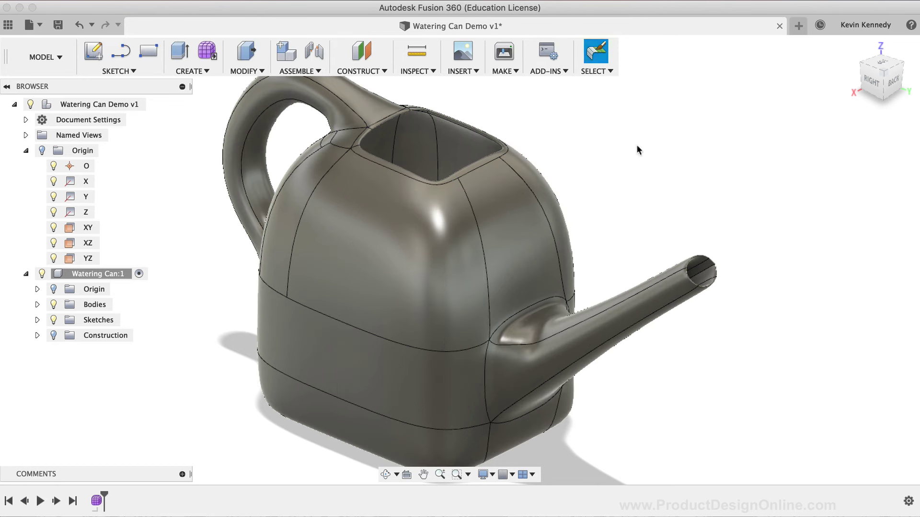
Examine the finished watering can from the side, from underneath and from above.
scroll(645, 156, "down", 3)
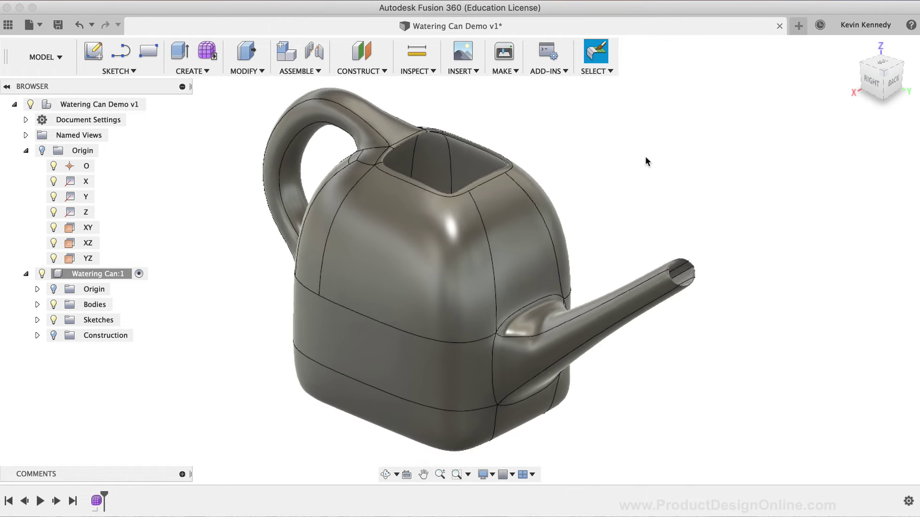
mouse_move(883, 84)
left_mouse_down()
mouse_move(883, 73)
mouse_move(896, 80)
mouse_move(897, 71)
left_mouse_up()
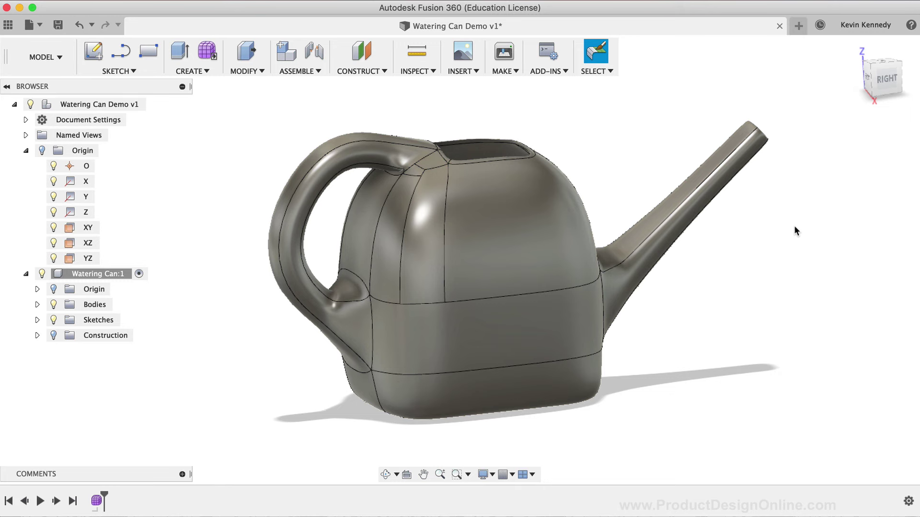
left_click(880, 82)
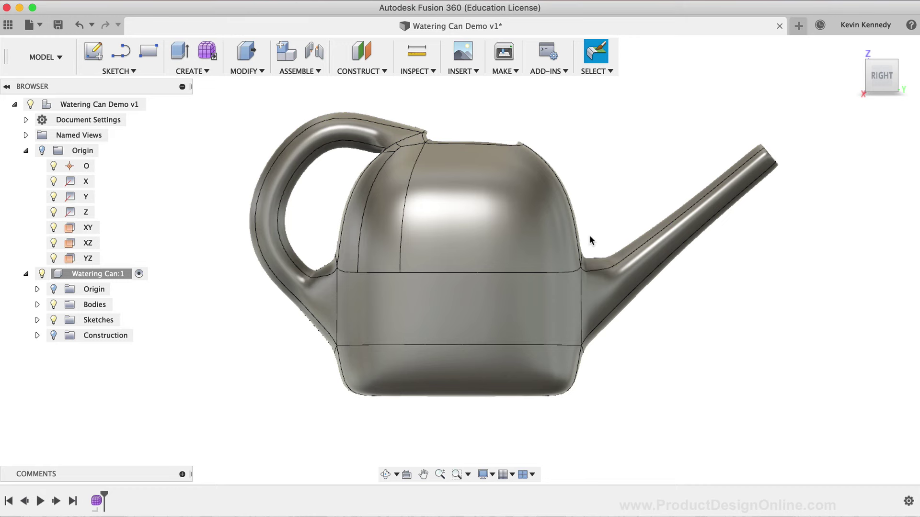
mouse_move(876, 82)
left_mouse_down()
mouse_move(844, 88)
mouse_move(833, 111)
mouse_move(832, 93)
mouse_move(813, 113)
mouse_move(821, 122)
mouse_move(677, 95)
left_mouse_up()
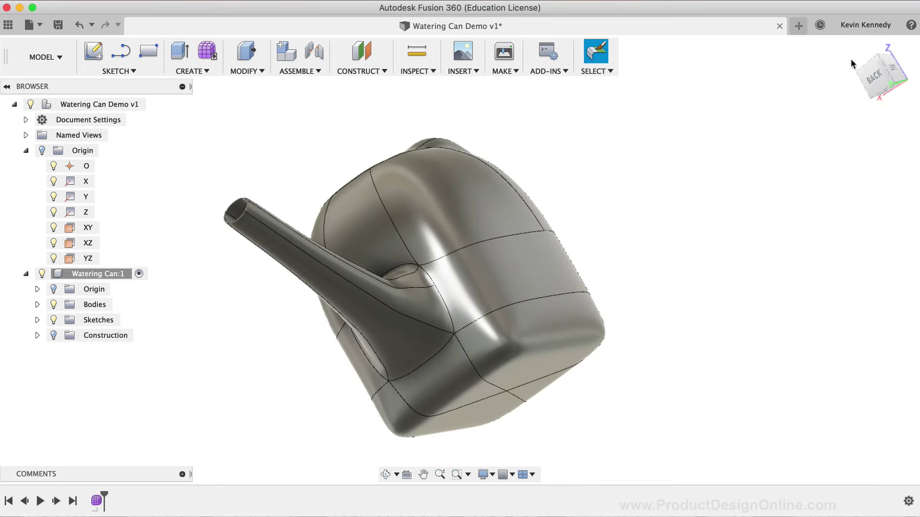
mouse_move(889, 76)
left_mouse_down()
mouse_move(822, 69)
mouse_move(808, 137)
mouse_move(811, 95)
mouse_move(835, 100)
mouse_move(848, 146)
mouse_move(844, 126)
mouse_move(863, 79)
left_mouse_up()
left_click(863, 79)
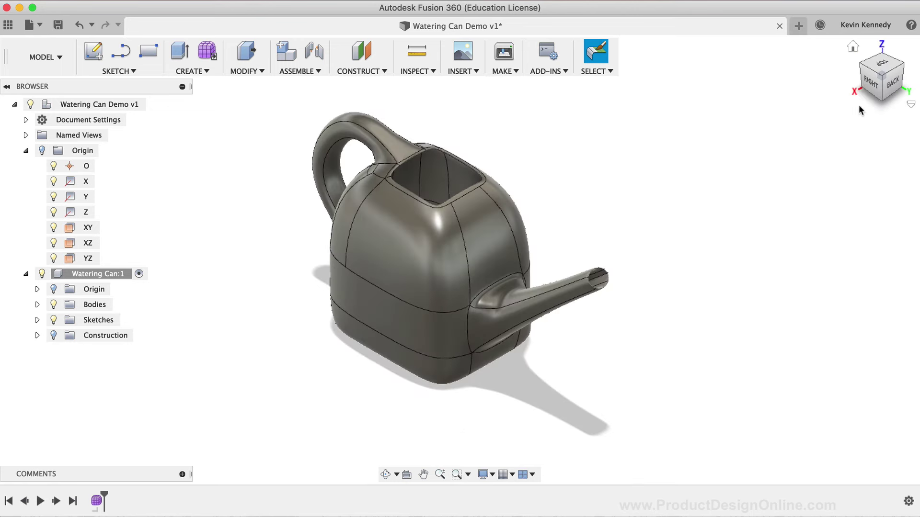
left_click(882, 92)
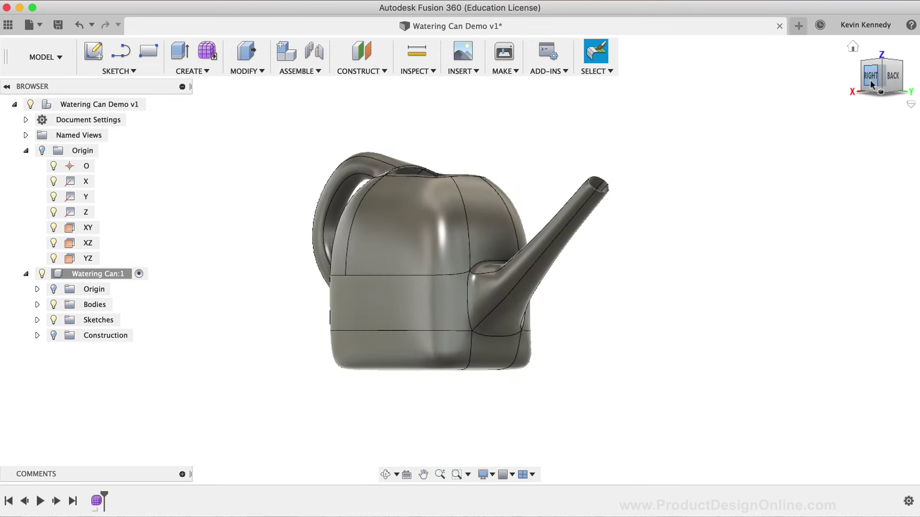
mouse_move(892, 79)
left_mouse_down()
mouse_move(915, 77)
mouse_move(919, 103)
mouse_move(914, 57)
mouse_move(892, 98)
left_mouse_up()
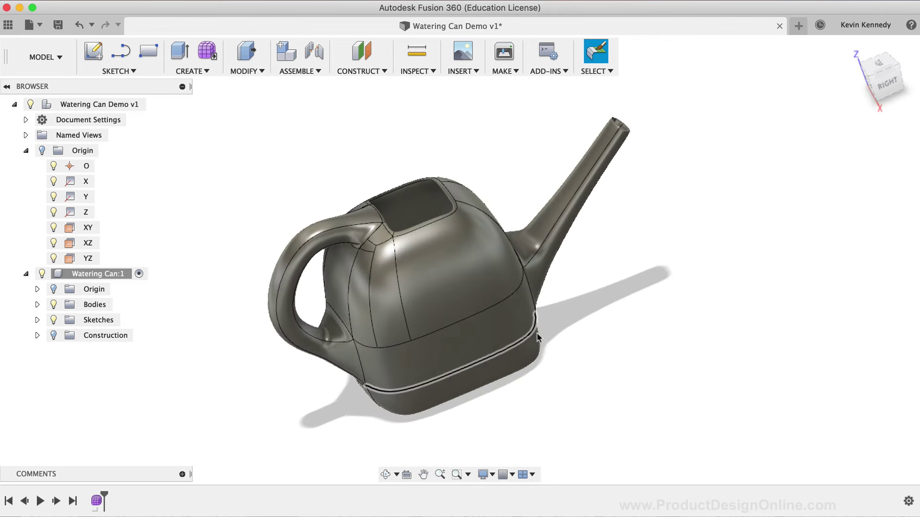